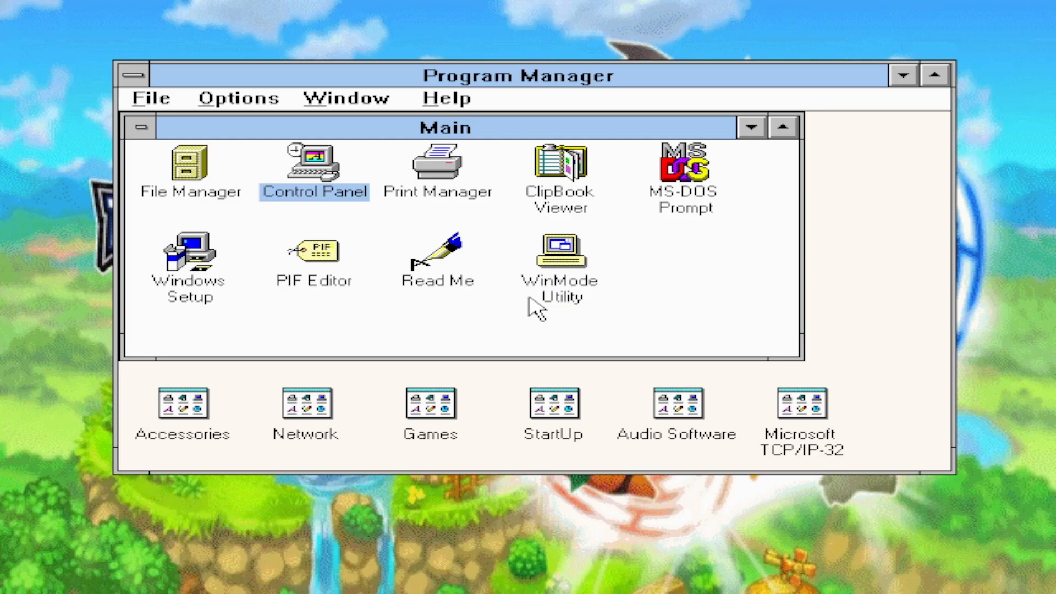
Step: End the Windows session in Program Manager and close the running emulated machine
{"action": "double_click", "coordinate": [135, 76]}
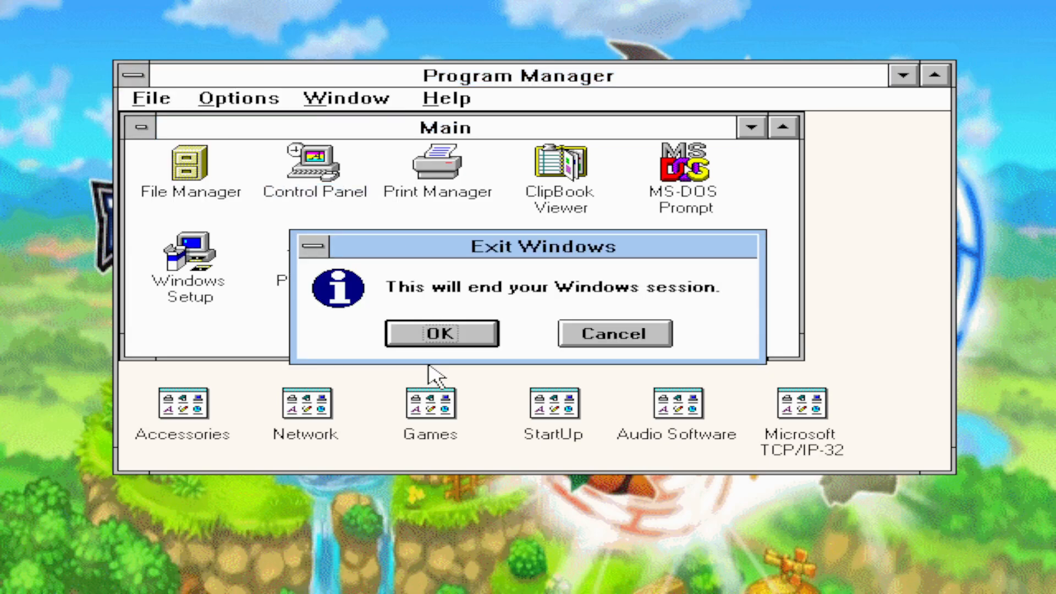
{"action": "left_click", "coordinate": [447, 343]}
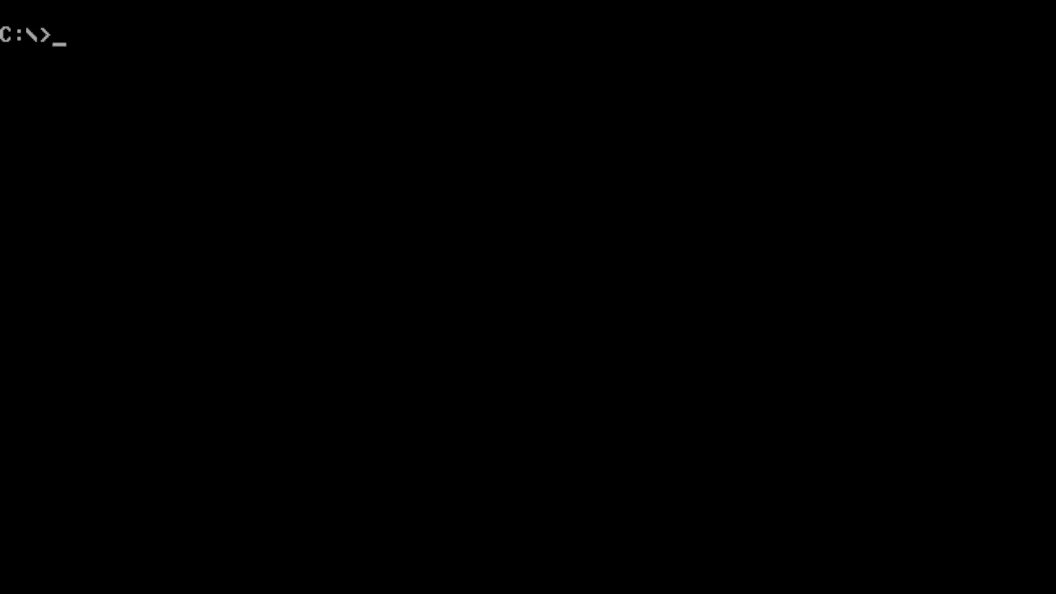
{"action": "left_click", "coordinate": [544, 146]}
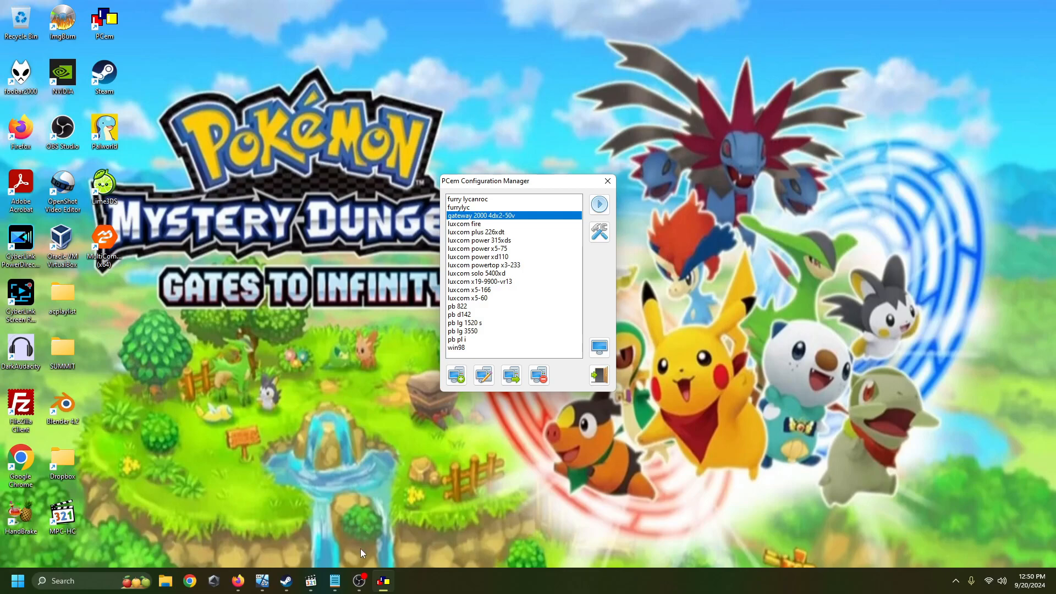
{"action": "left_click", "coordinate": [359, 581]}
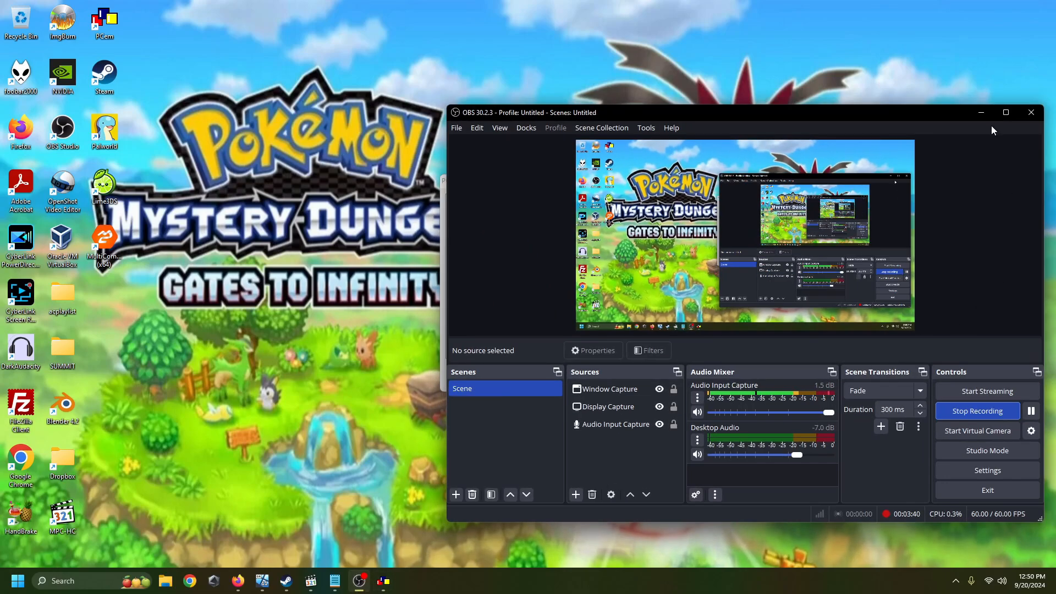
{"action": "left_click", "coordinate": [984, 114]}
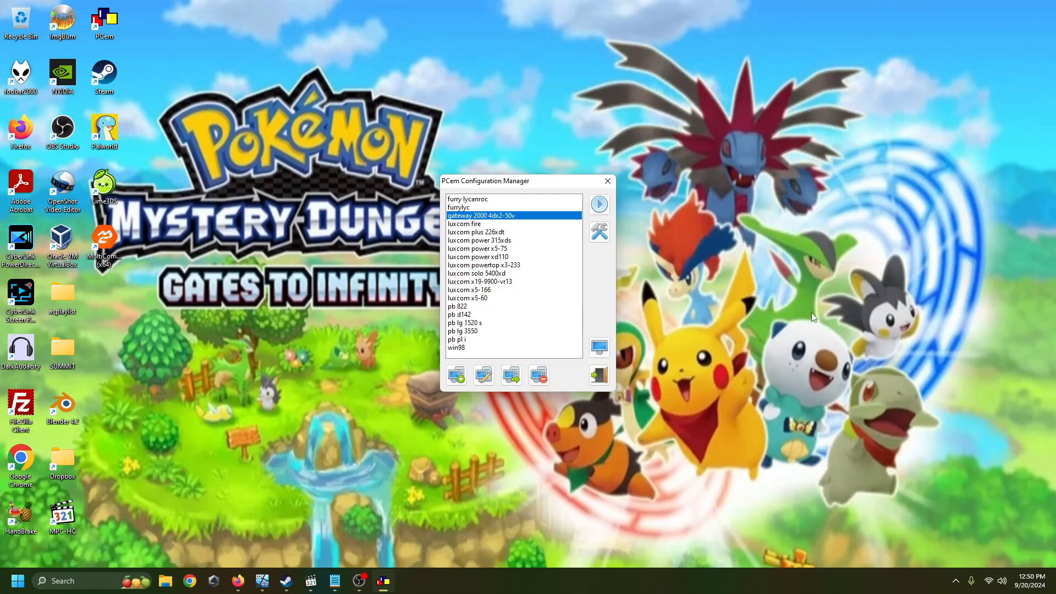
Step: Configure the gateway 2000 4dx2-50v machine with a 5.25" 1.2M drive as its second floppy drive
{"action": "left_click", "coordinate": [601, 240]}
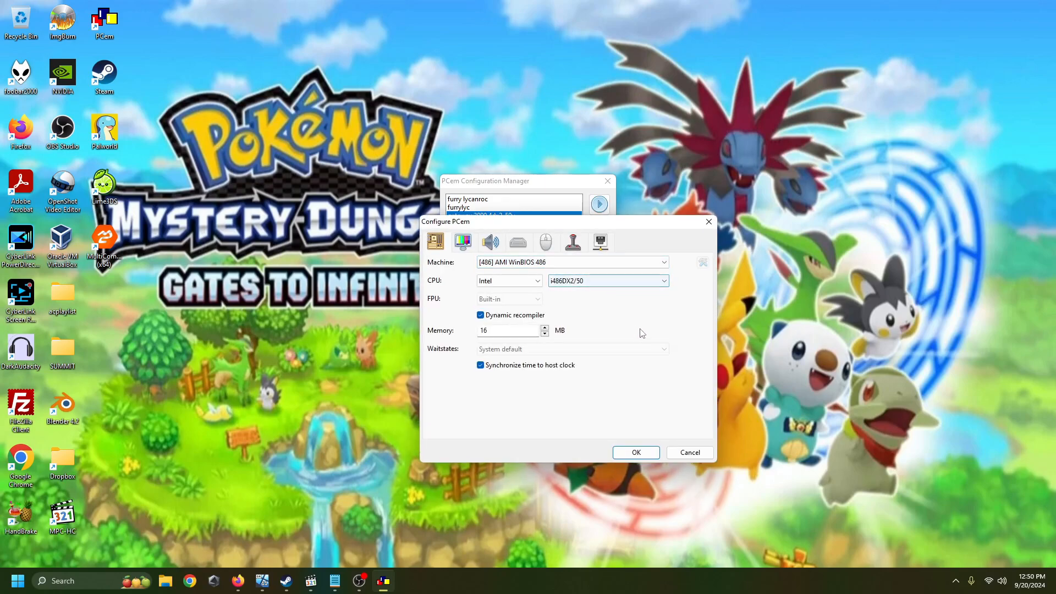
{"action": "left_click", "coordinate": [470, 250]}
{"action": "left_click", "coordinate": [496, 249]}
{"action": "left_click", "coordinate": [513, 245]}
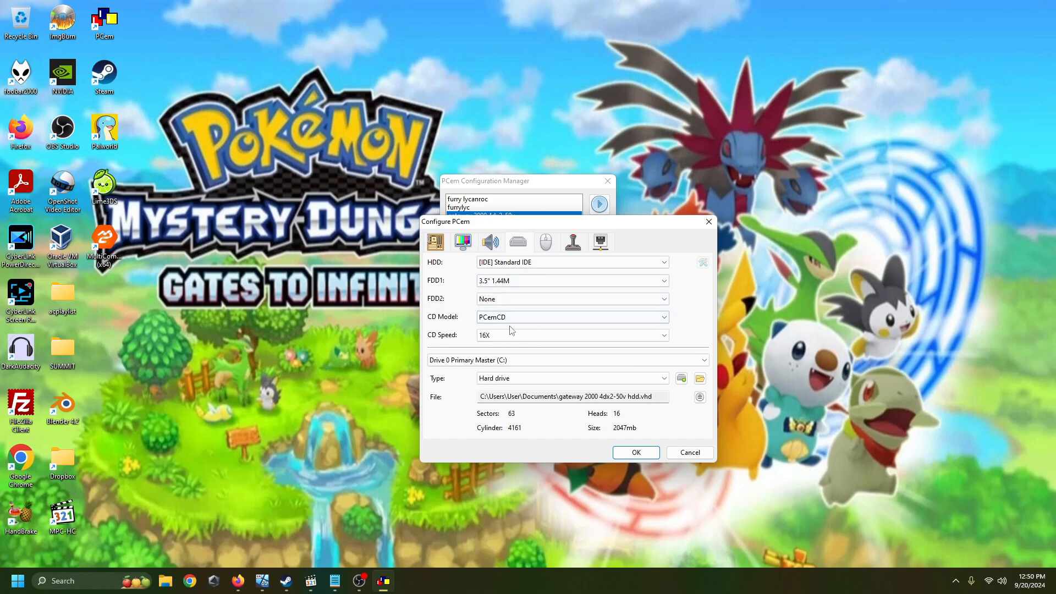
{"action": "left_click", "coordinate": [502, 300]}
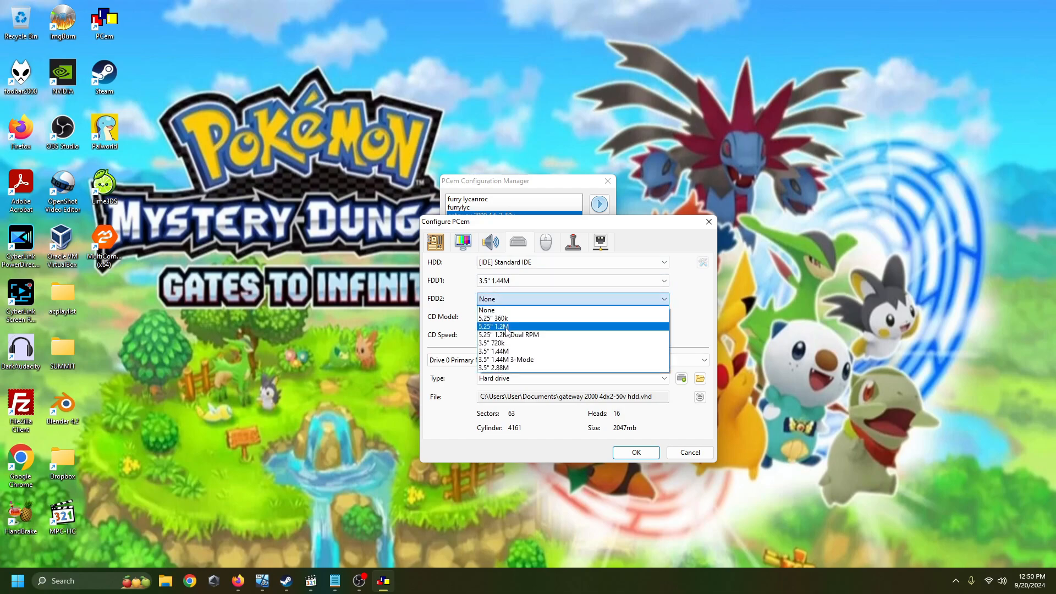
{"action": "left_click", "coordinate": [504, 326]}
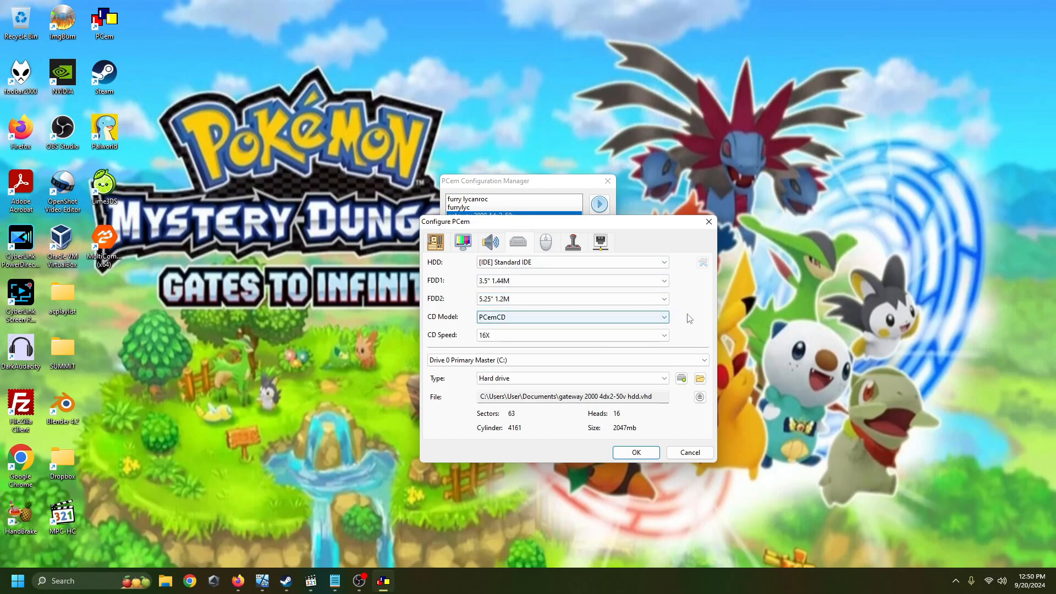
Step: Check the mouse, joystick and network settings, and eject the hard disk image from the primary master drive
{"action": "left_click", "coordinate": [545, 244]}
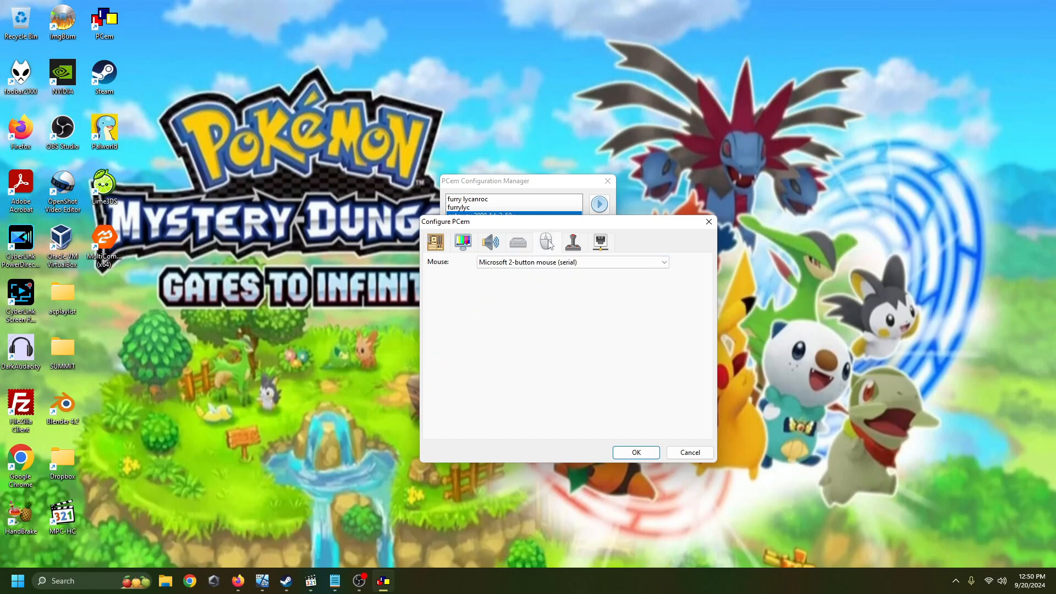
{"action": "left_click", "coordinate": [575, 246]}
{"action": "left_click", "coordinate": [604, 245]}
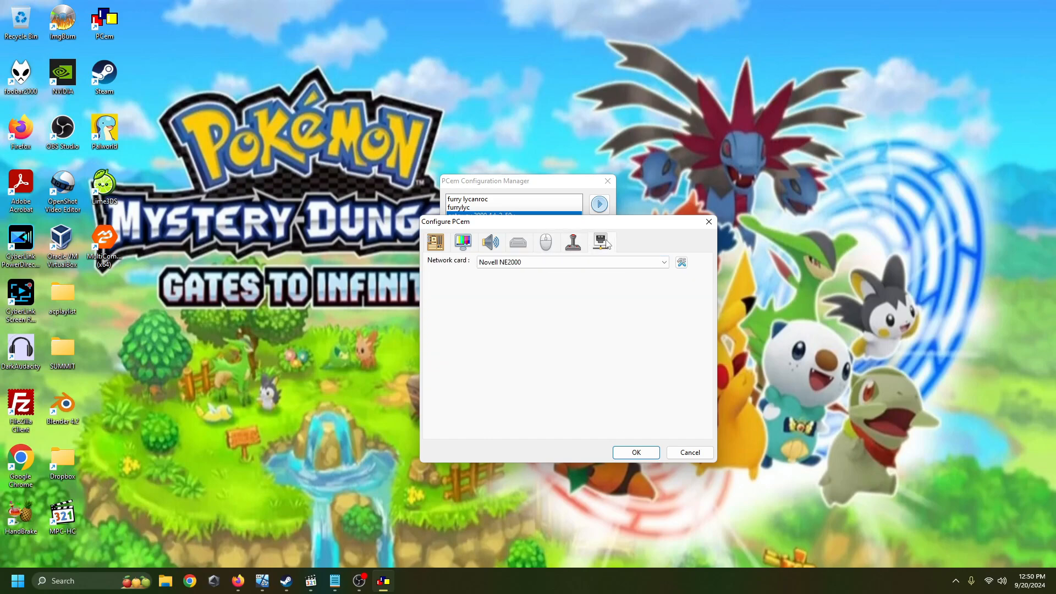
{"action": "left_click", "coordinate": [517, 243]}
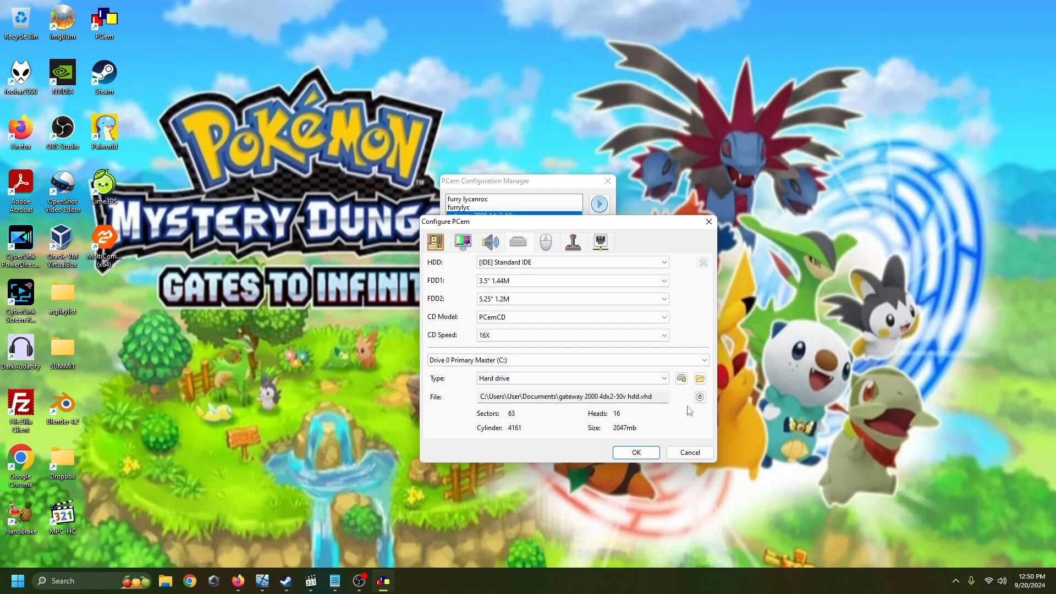
{"action": "left_click", "coordinate": [700, 397]}
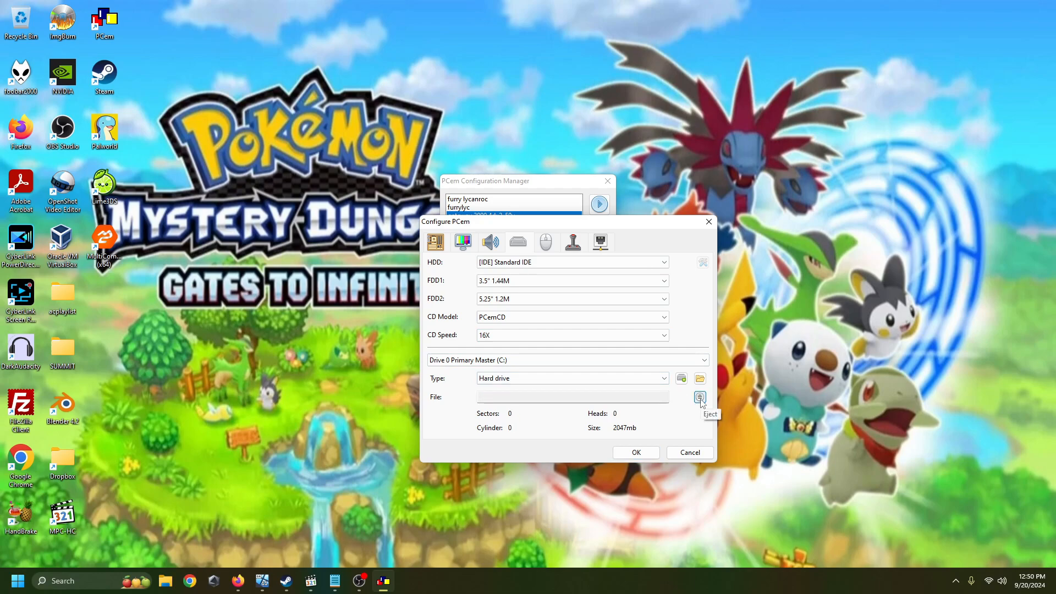
Step: Start a new hard disc for the primary master as a Dynamic-size VHD with a size of 2048 MB
{"action": "left_click", "coordinate": [681, 379]}
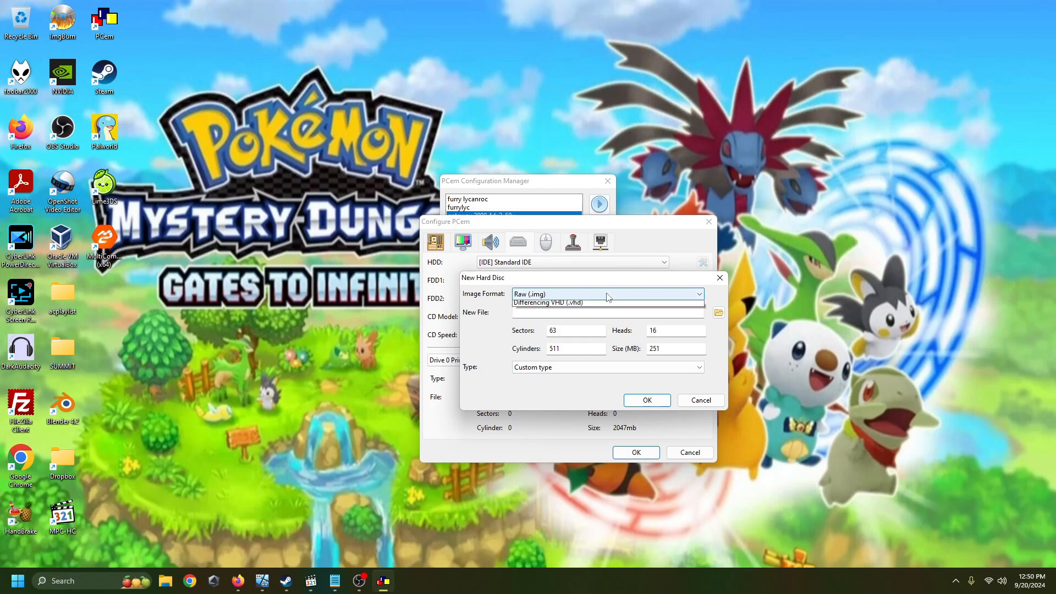
{"action": "left_click", "coordinate": [605, 294]}
{"action": "left_click", "coordinate": [632, 321]}
{"action": "double_click", "coordinate": [694, 346]}
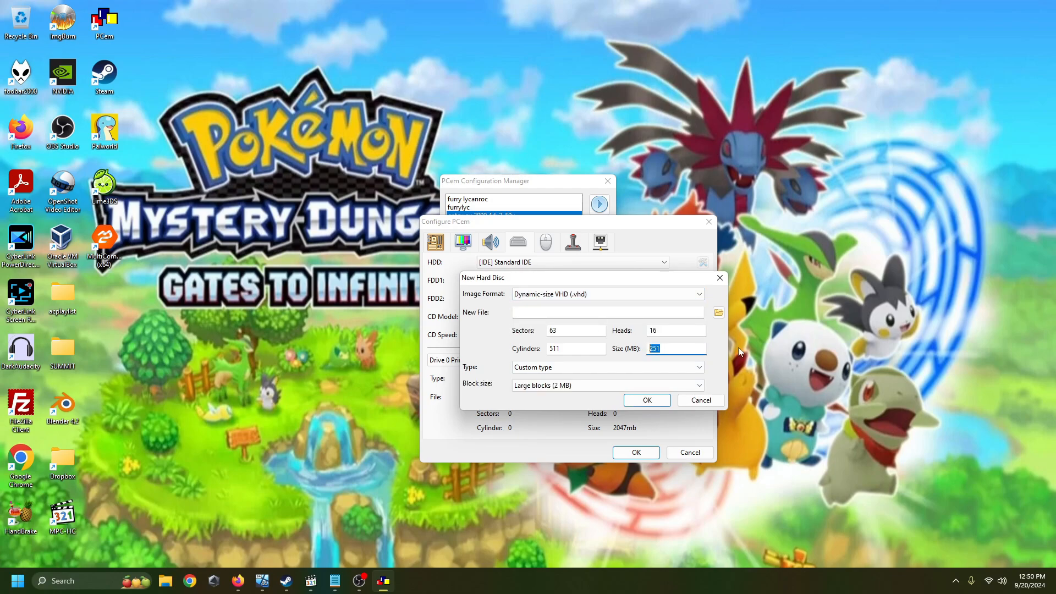
{"action": "type", "text": "2048"}
Step: Name the new disc file "gateway 2000 4dx2-50v hdd win95.vhd" in the Documents folder and create it
{"action": "left_click", "coordinate": [718, 312]}
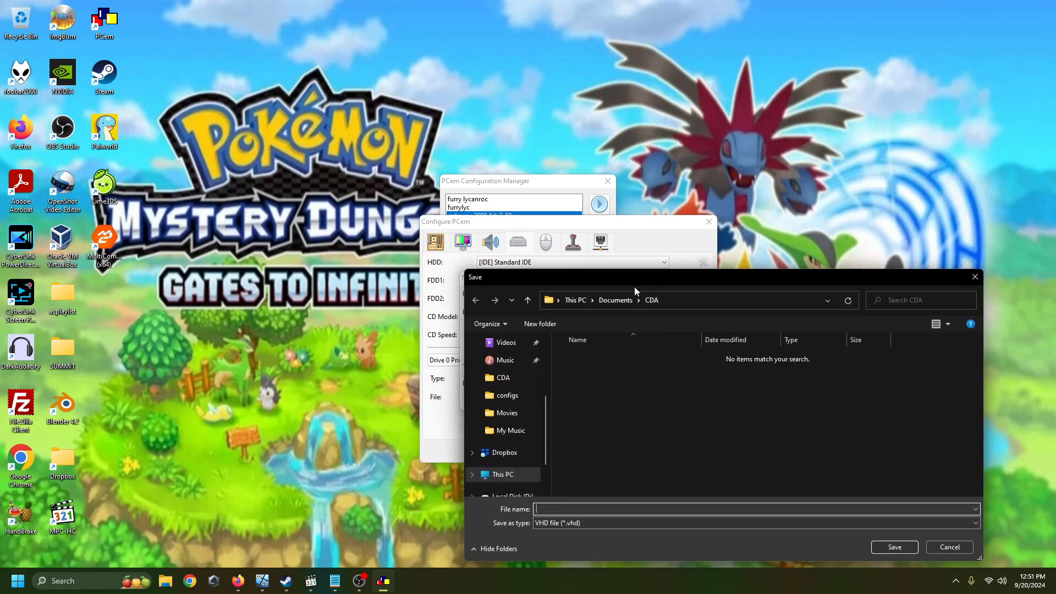
{"action": "left_click", "coordinate": [611, 300]}
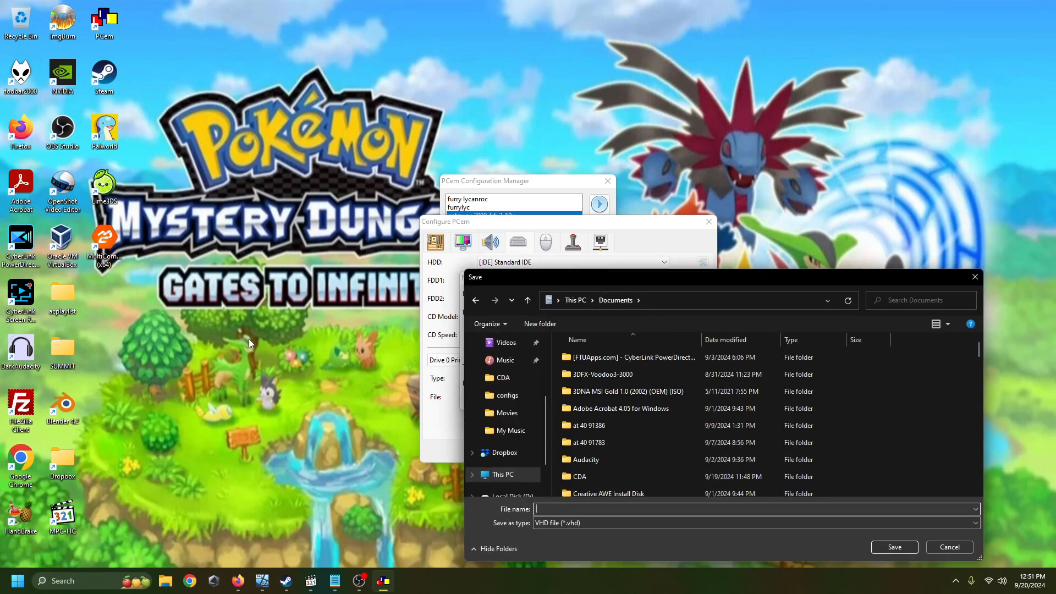
{"action": "type", "text": "gateway"}
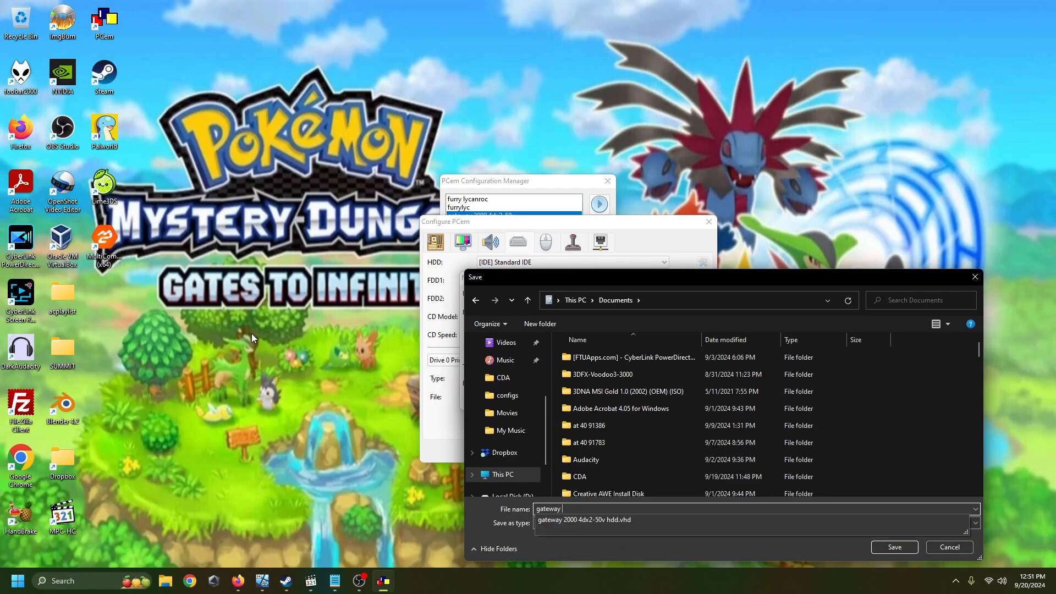
{"action": "left_click", "coordinate": [591, 520]}
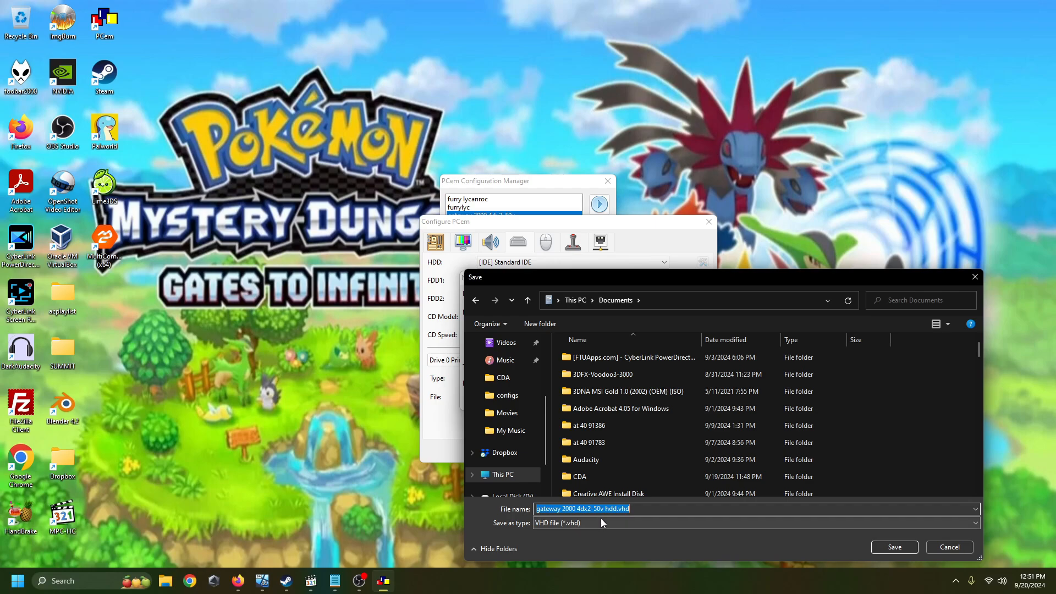
{"action": "left_click", "coordinate": [615, 509]}
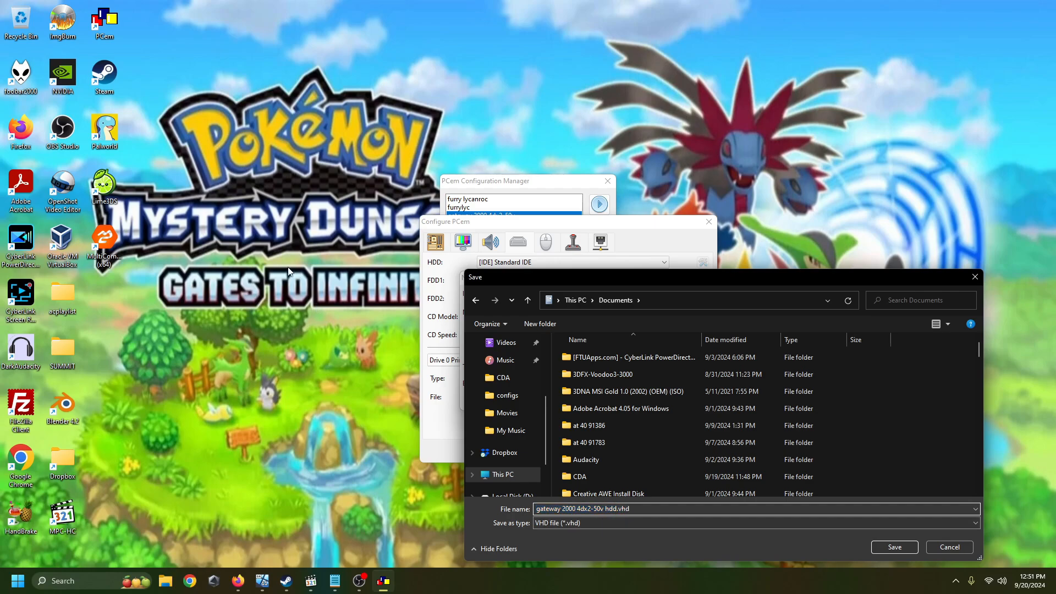
{"action": "type", "text": "win95"}
{"action": "left_click", "coordinate": [894, 548]}
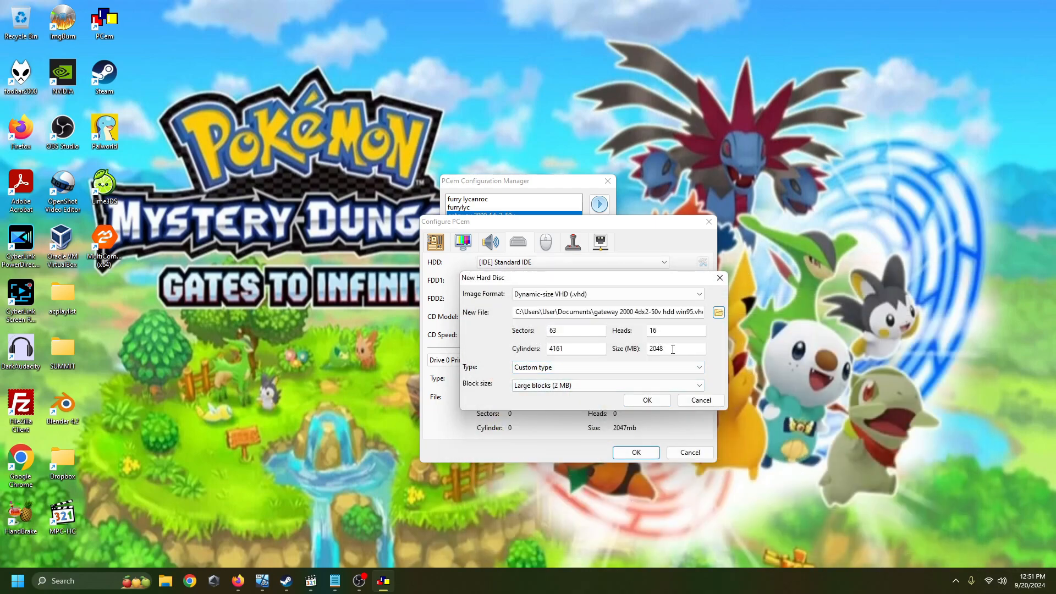
{"action": "left_click", "coordinate": [647, 400]}
{"action": "left_click", "coordinate": [666, 368]}
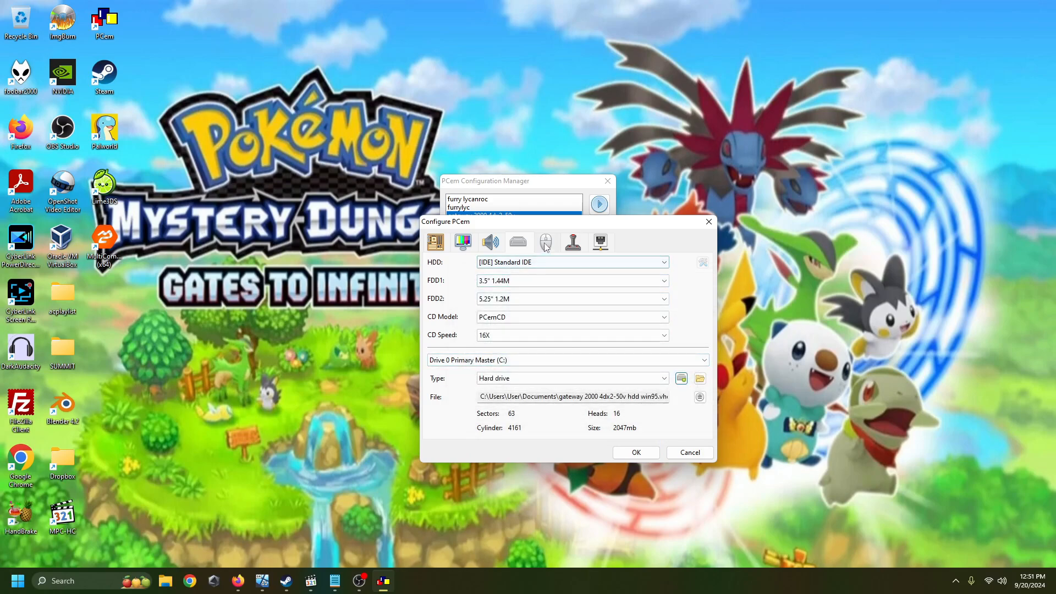
Step: Review the machine's sound, video and system settings, save the configuration, and boot the gateway 2000 4dx2-50v machine
{"action": "left_click", "coordinate": [491, 245]}
{"action": "left_click", "coordinate": [472, 247]}
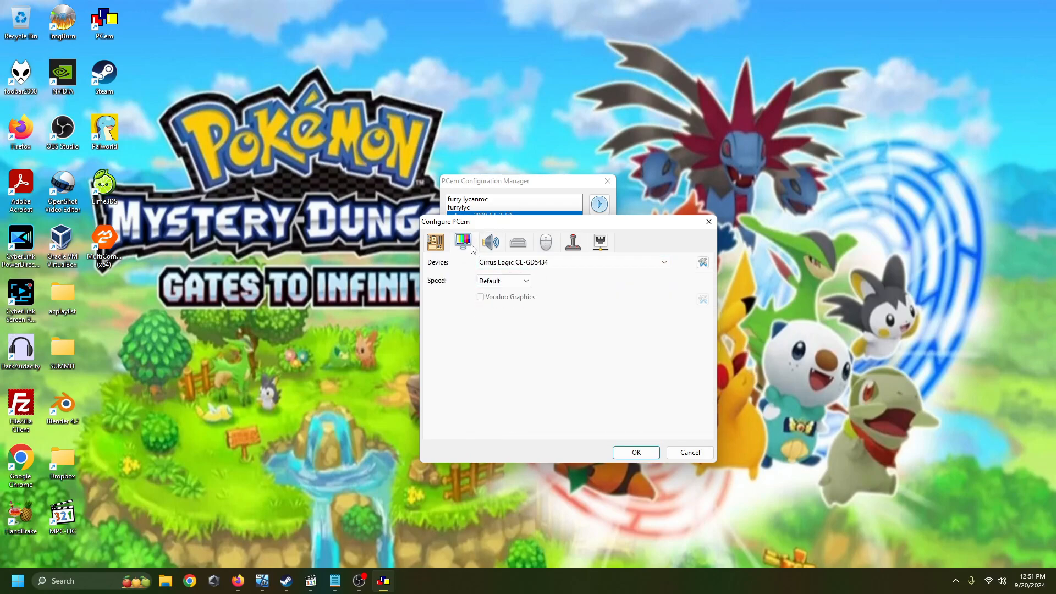
{"action": "left_click", "coordinate": [445, 249]}
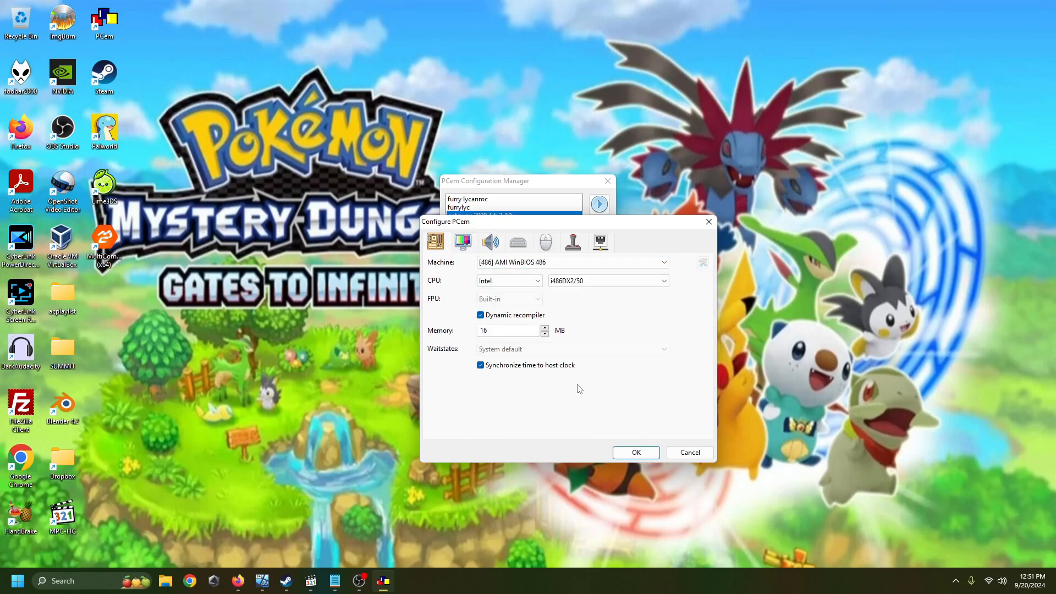
{"action": "left_click", "coordinate": [634, 454]}
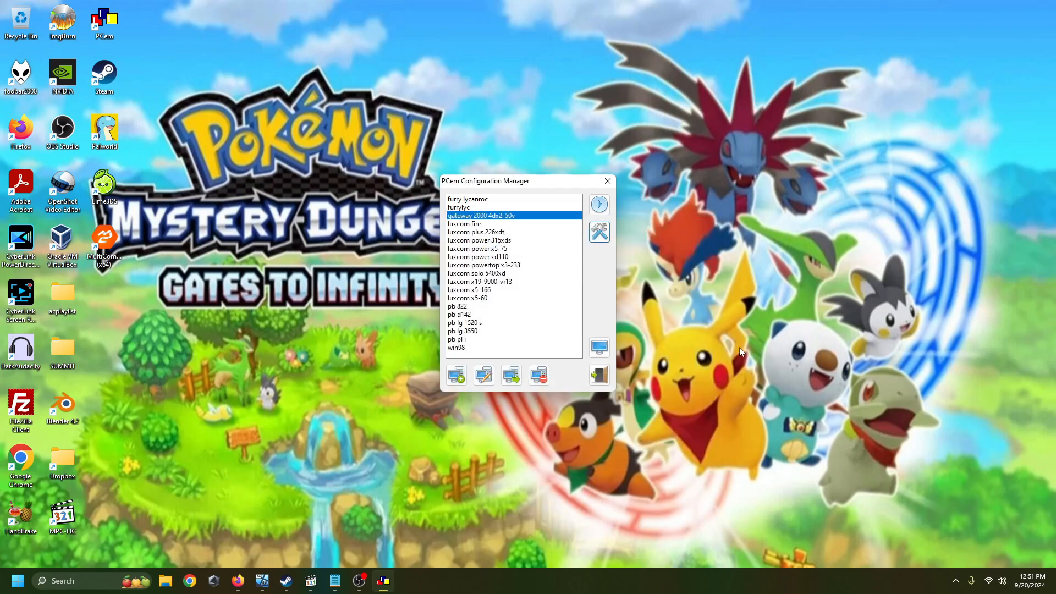
{"action": "left_click", "coordinate": [601, 204]}
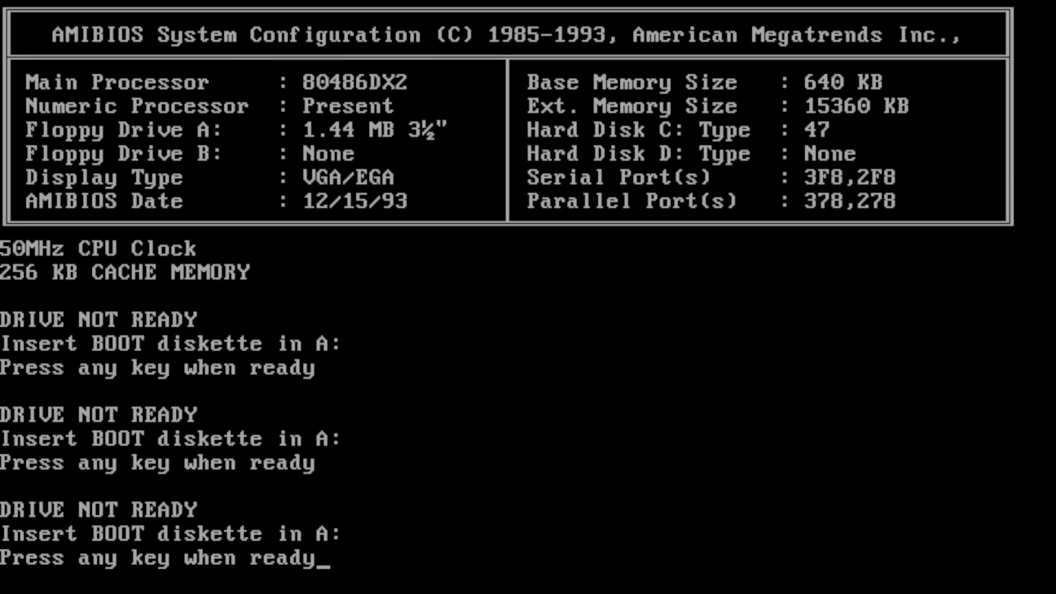
Step: Restart the machine into AMIBIOS Setup, auto-detect hard disk C, and accept the detected parameters
{"action": "key", "text": "ctrl+alt+Delete"}
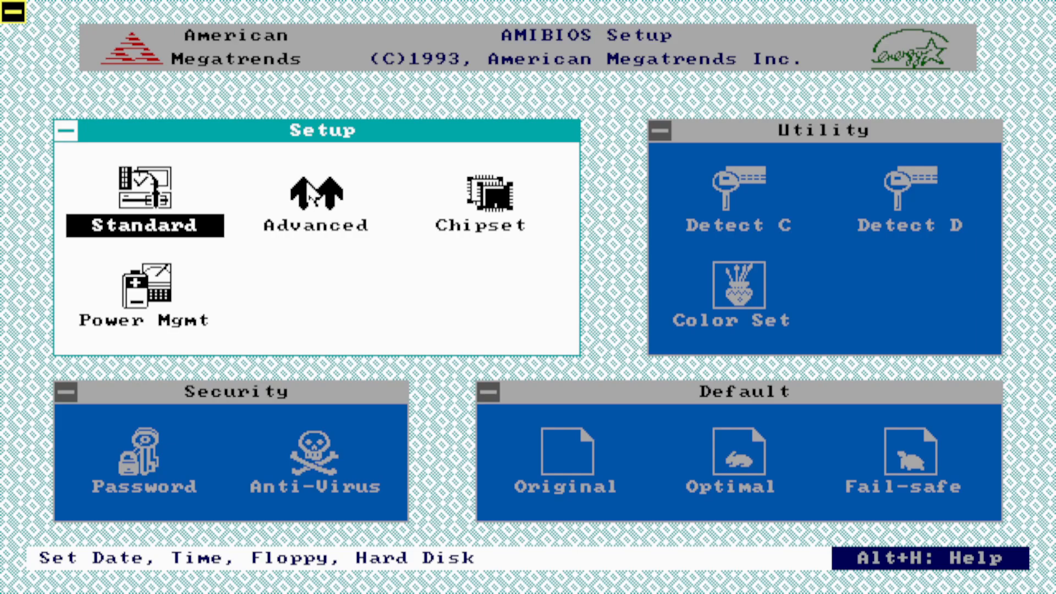
{"action": "left_click", "coordinate": [758, 184]}
{"action": "left_click", "coordinate": [751, 181]}
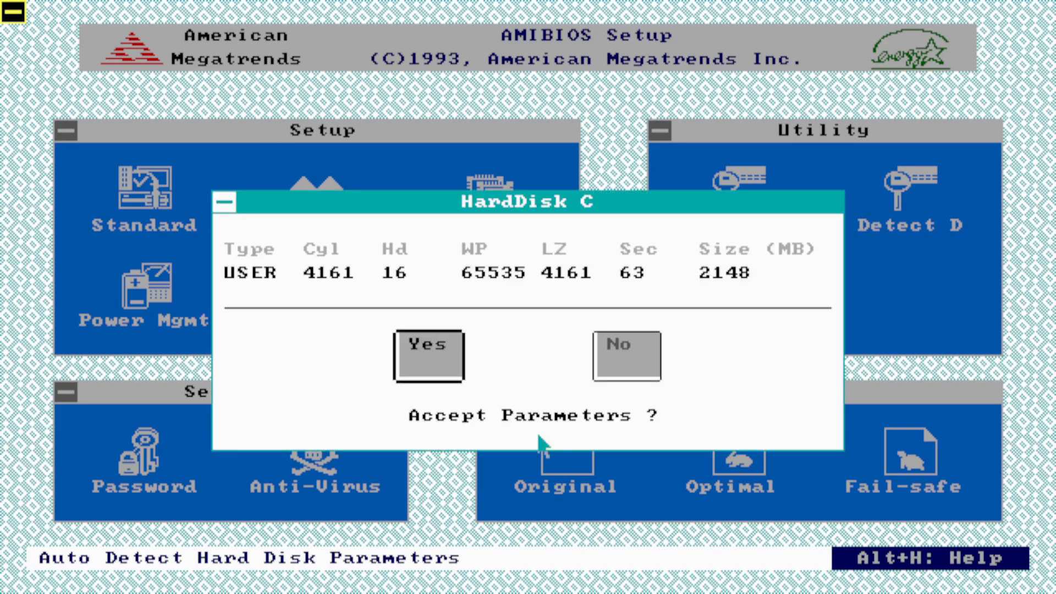
{"action": "left_click", "coordinate": [416, 344]}
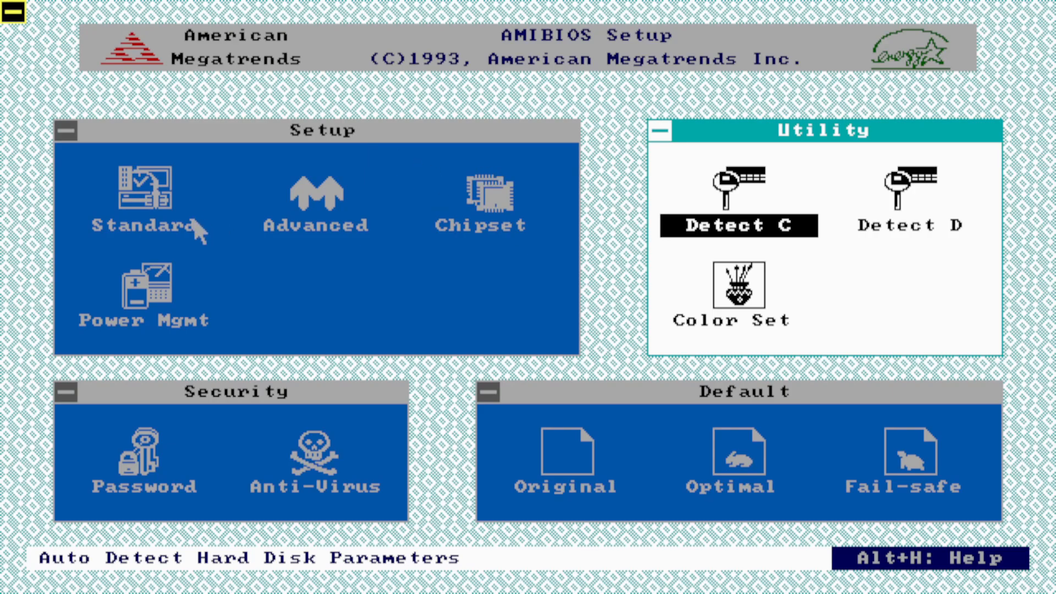
Step: Set Floppy B to 1.2 MB 5¼" in the BIOS Standard Setup and return to the main setup screen
{"action": "double_click", "coordinate": [149, 192]}
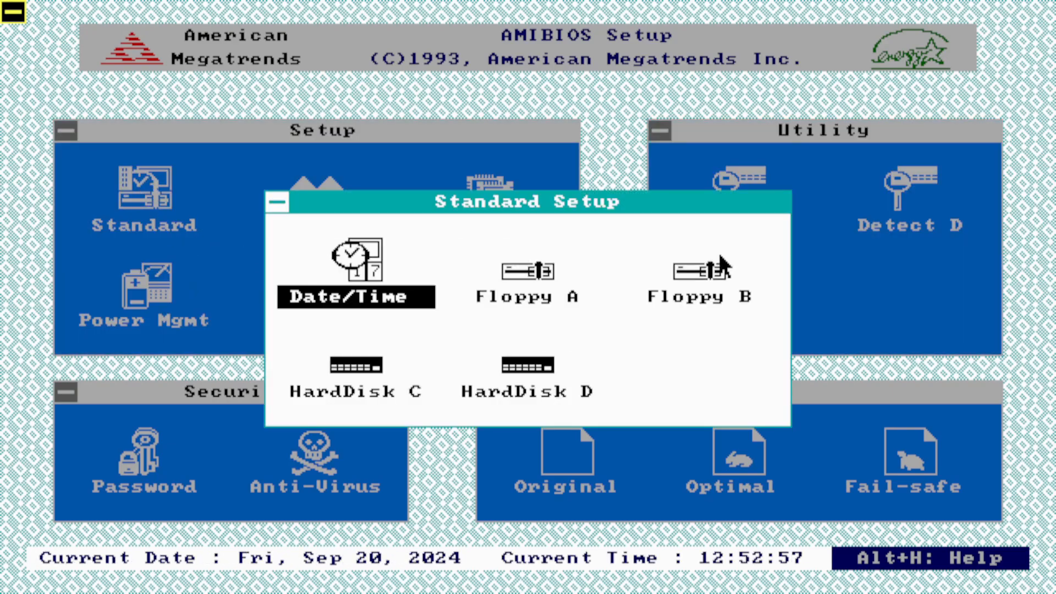
{"action": "double_click", "coordinate": [719, 287]}
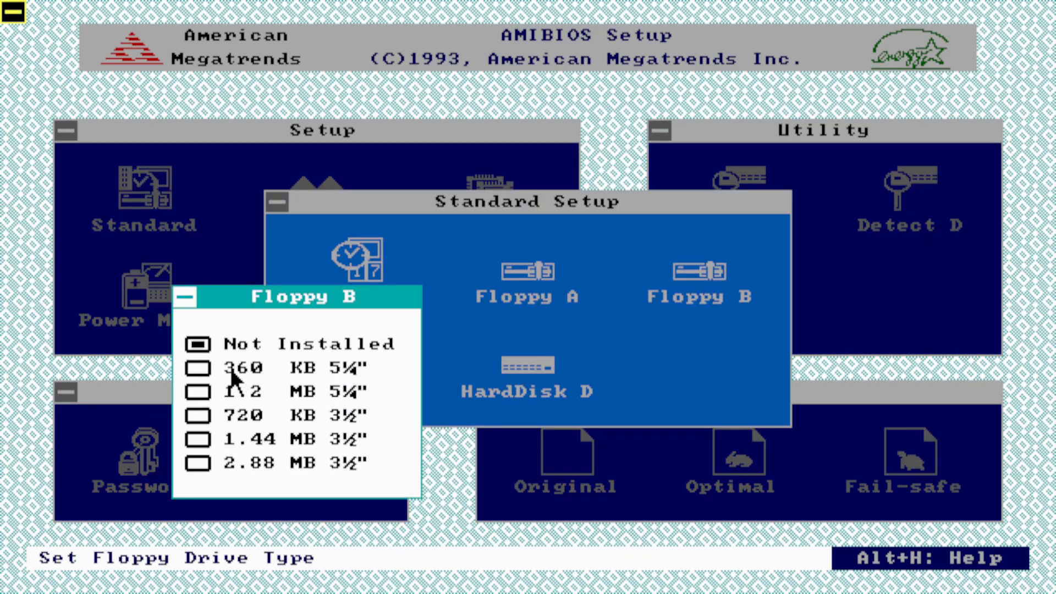
{"action": "double_click", "coordinate": [209, 395]}
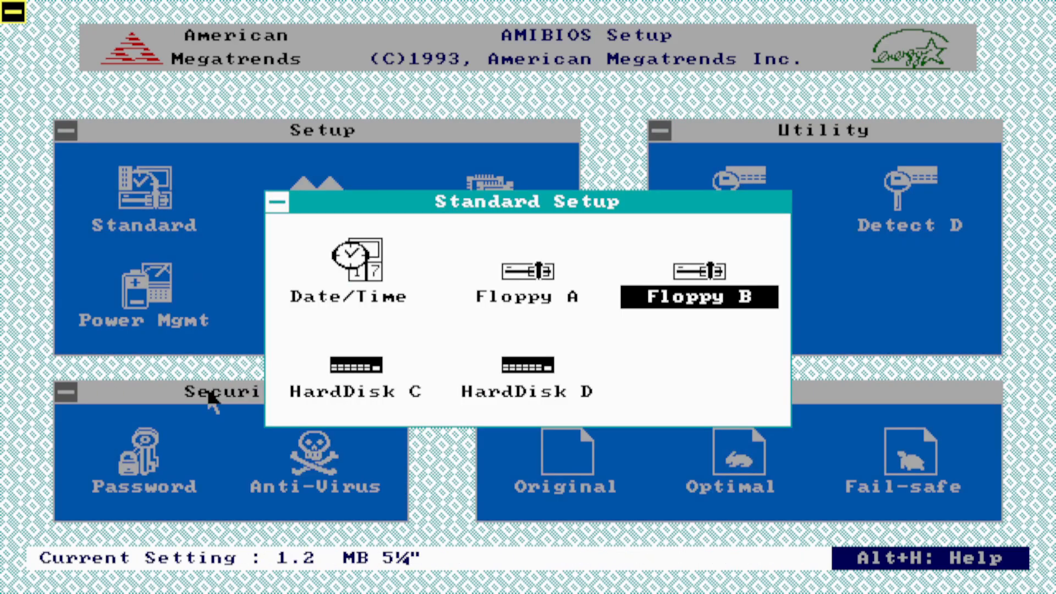
{"action": "double_click", "coordinate": [701, 277]}
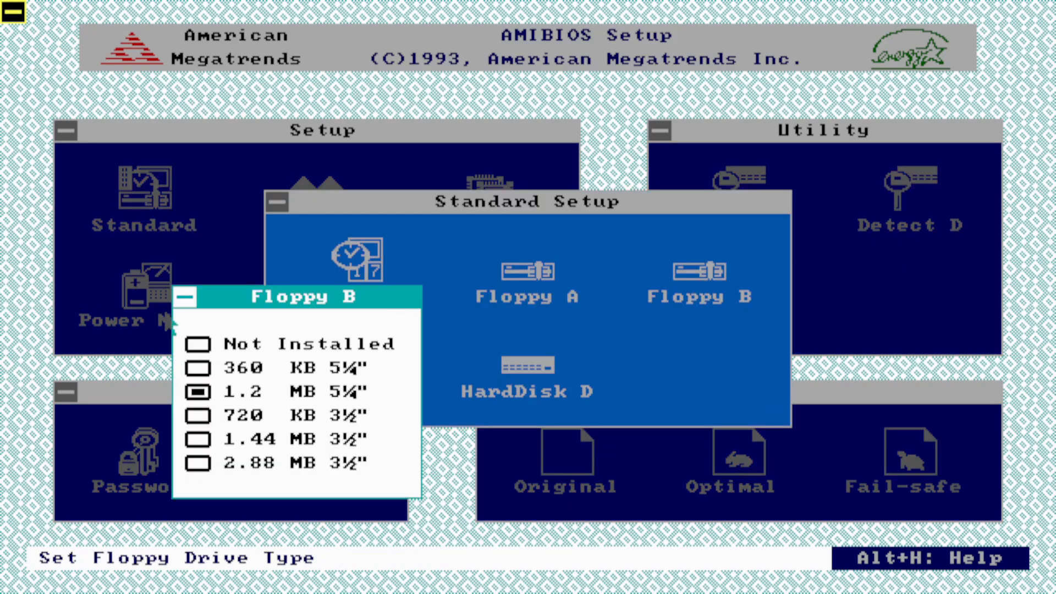
{"action": "left_click", "coordinate": [186, 297]}
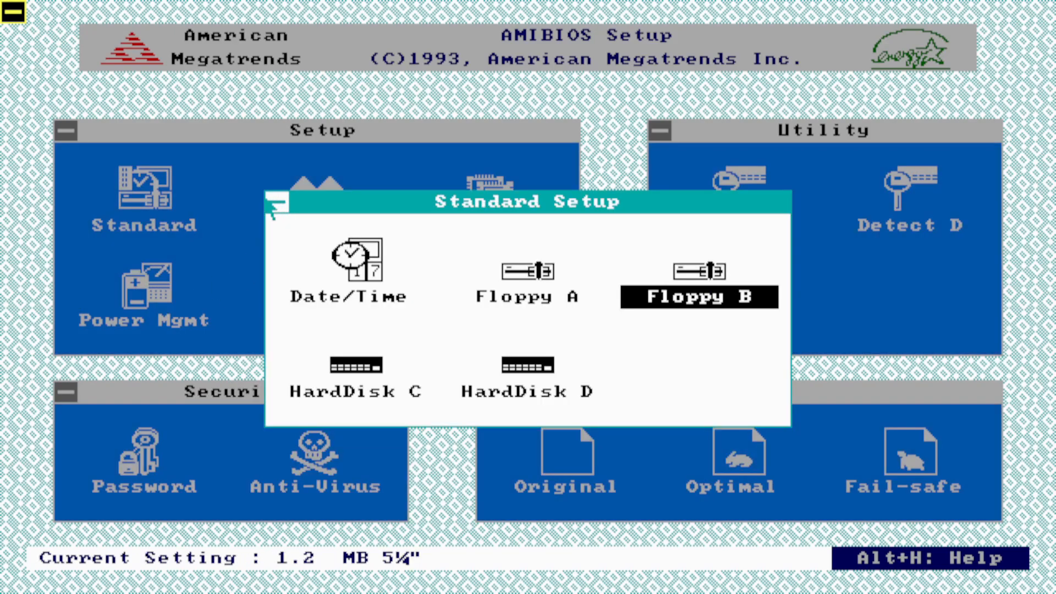
{"action": "left_click", "coordinate": [284, 210]}
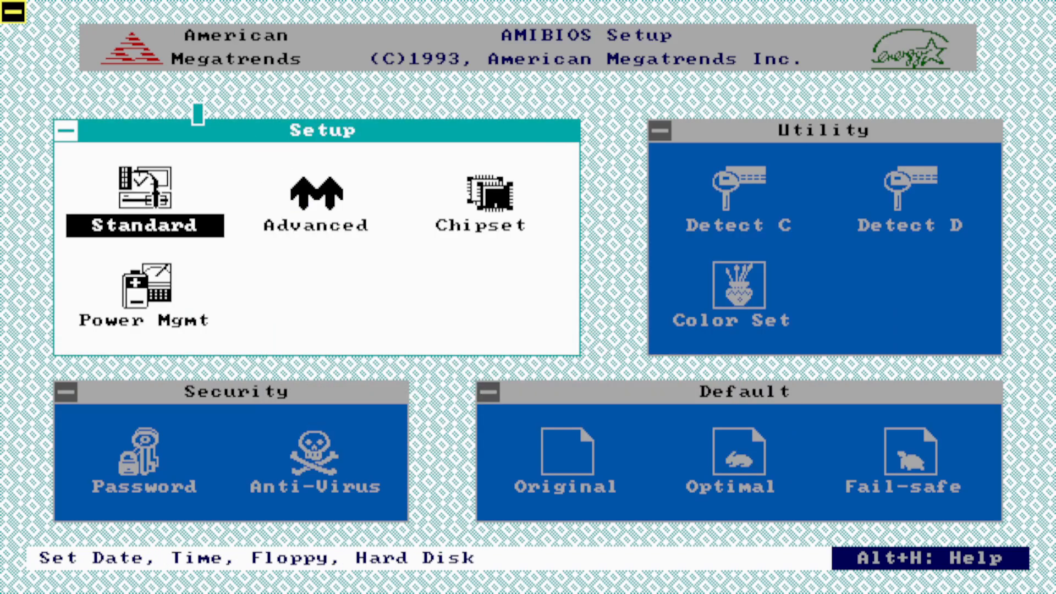
Step: Save the BIOS changes, exit AMIBIOS Setup, and boot from the MS-DOS 6.22 diskette in drive A:
{"action": "left_click", "coordinate": [15, 21]}
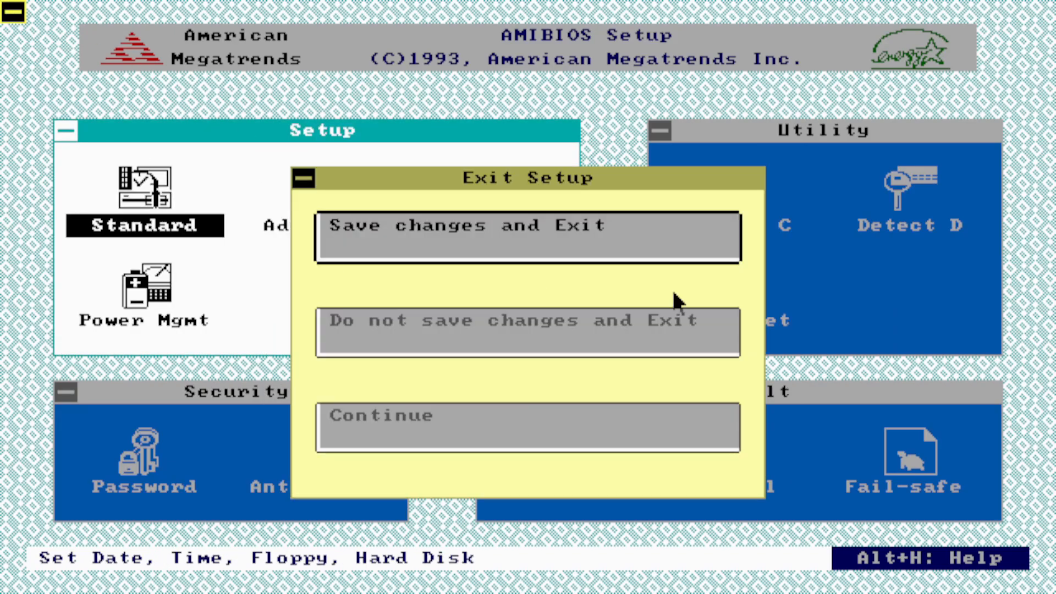
{"action": "left_click", "coordinate": [557, 222]}
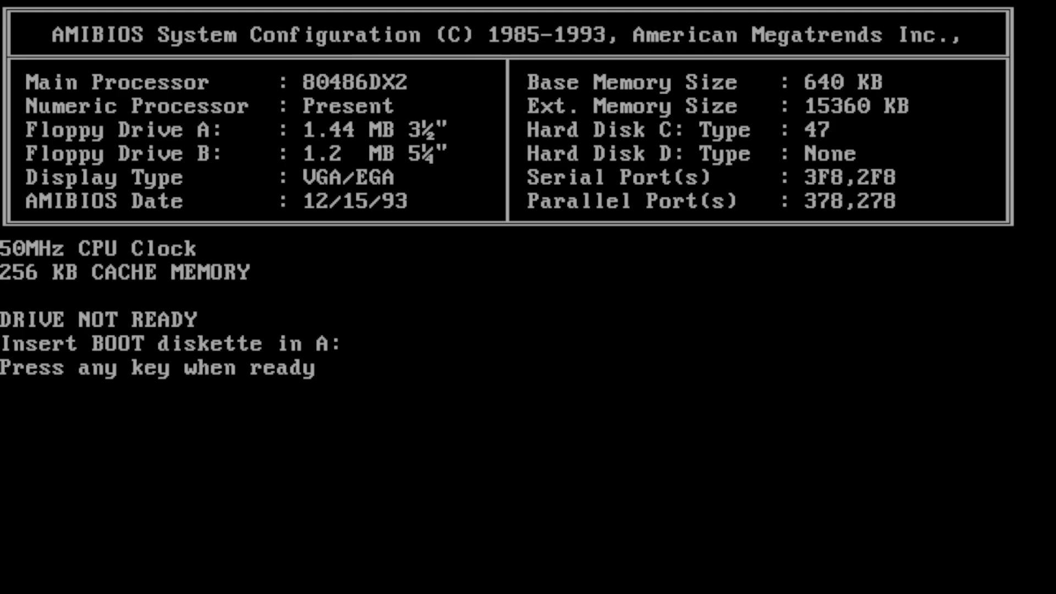
{"action": "key", "text": "Return"}
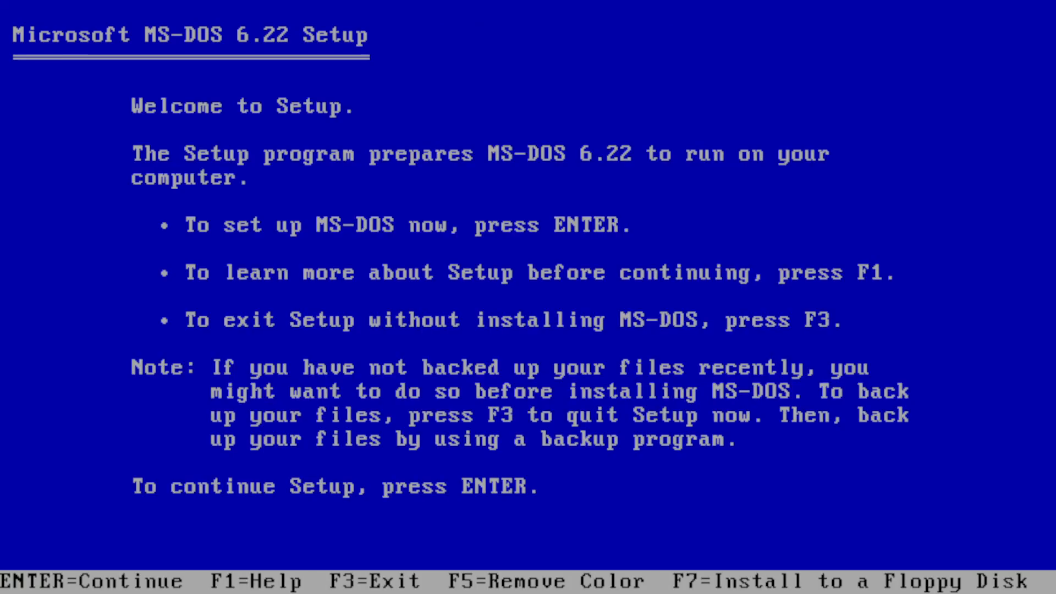
Step: Quit MS-DOS 6.22 Setup to the A: prompt without installing and launch EZ-Drive with the ez command
{"action": "key", "text": "F3"}
{"action": "key", "text": "F3"}
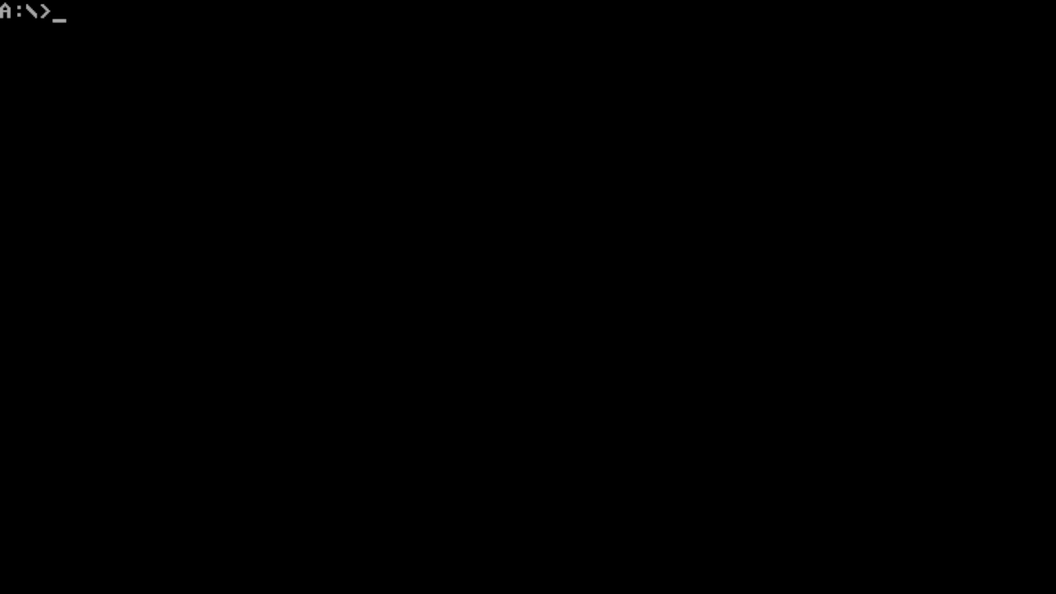
{"action": "type", "text": "ez"}
{"action": "key", "text": "Return"}
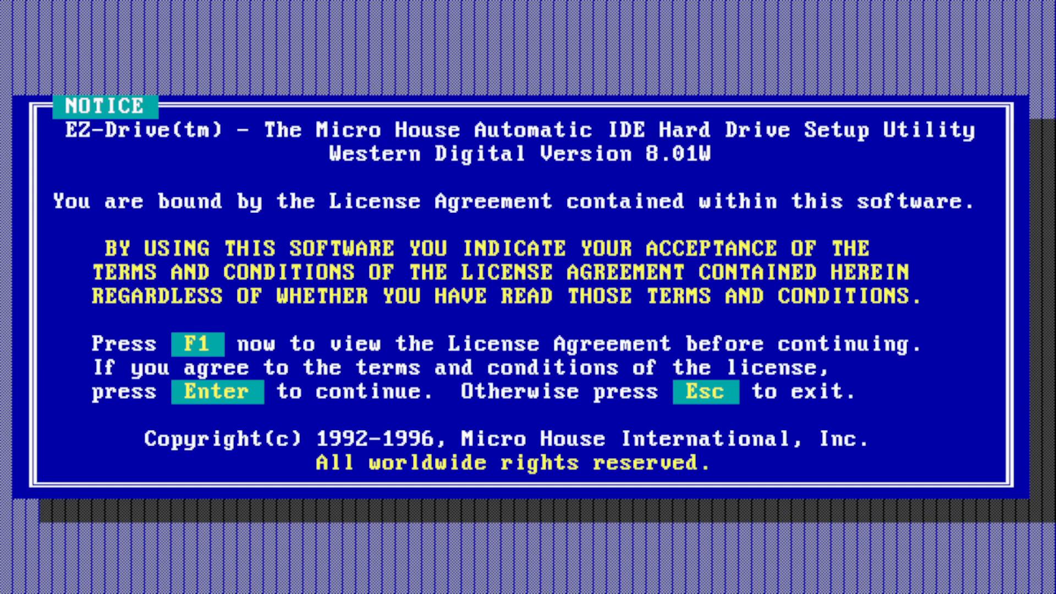
Step: Run EZ-Drive's Fully Automatic Installation on PCEMHD, giving EZ-Drive control and using the default 2109 and 28 Megabyte partitions
{"action": "key", "text": "Return"}
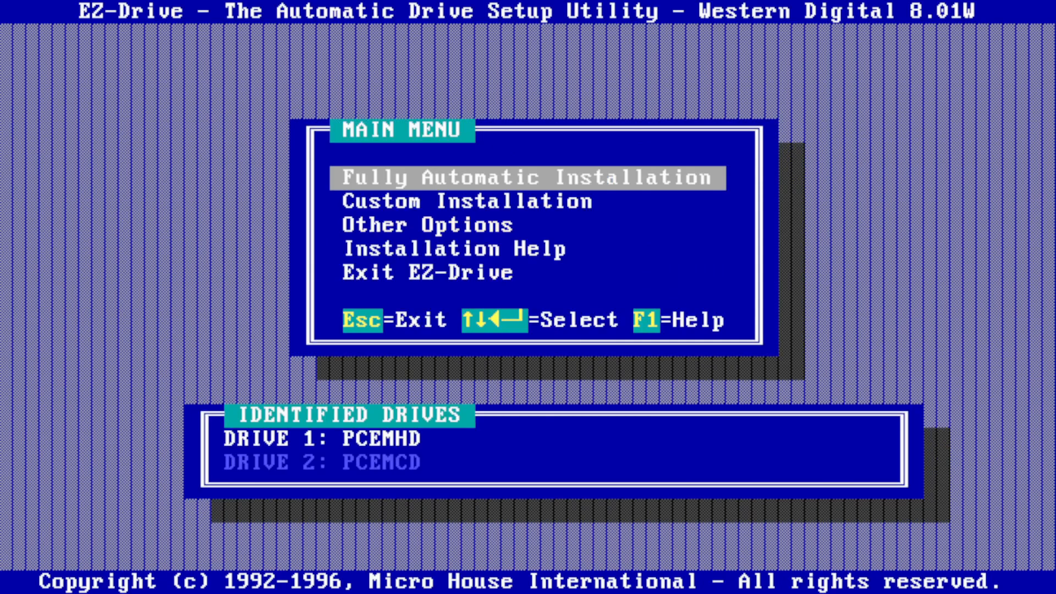
{"action": "key", "text": "Return"}
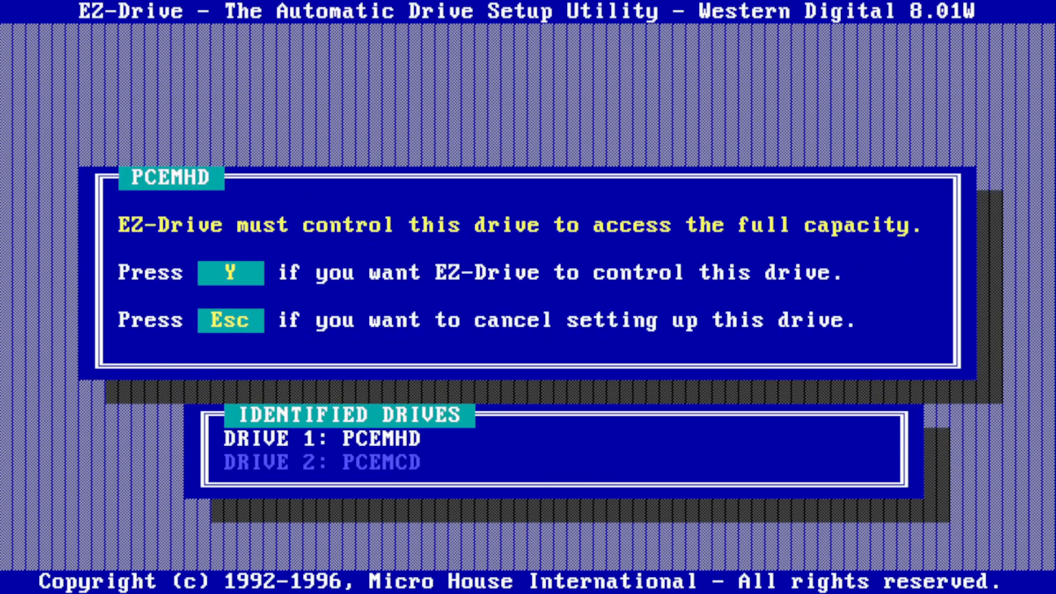
{"action": "key", "text": "y"}
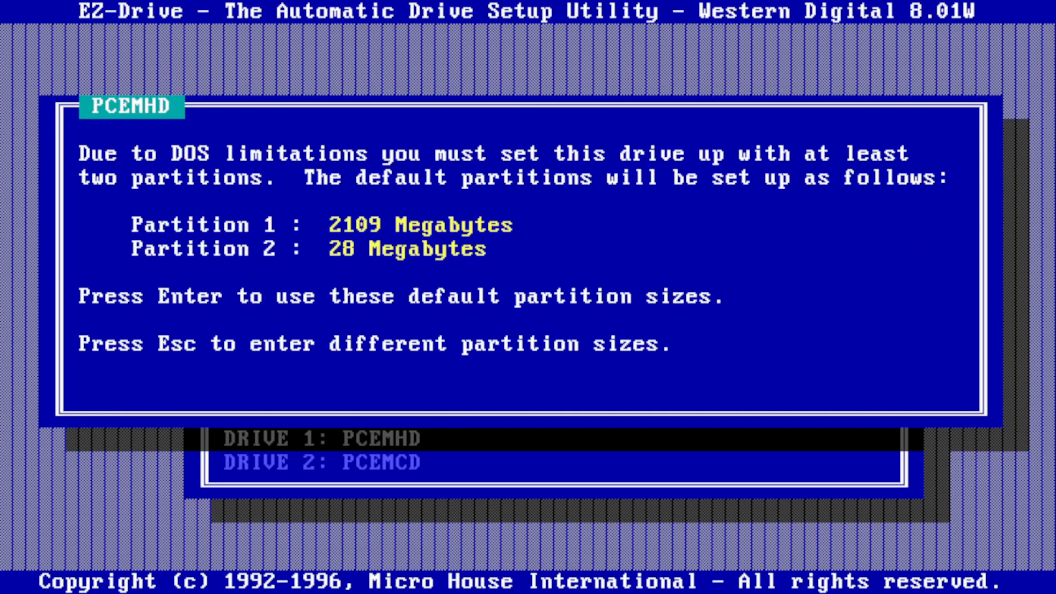
{"action": "key", "text": "Return"}
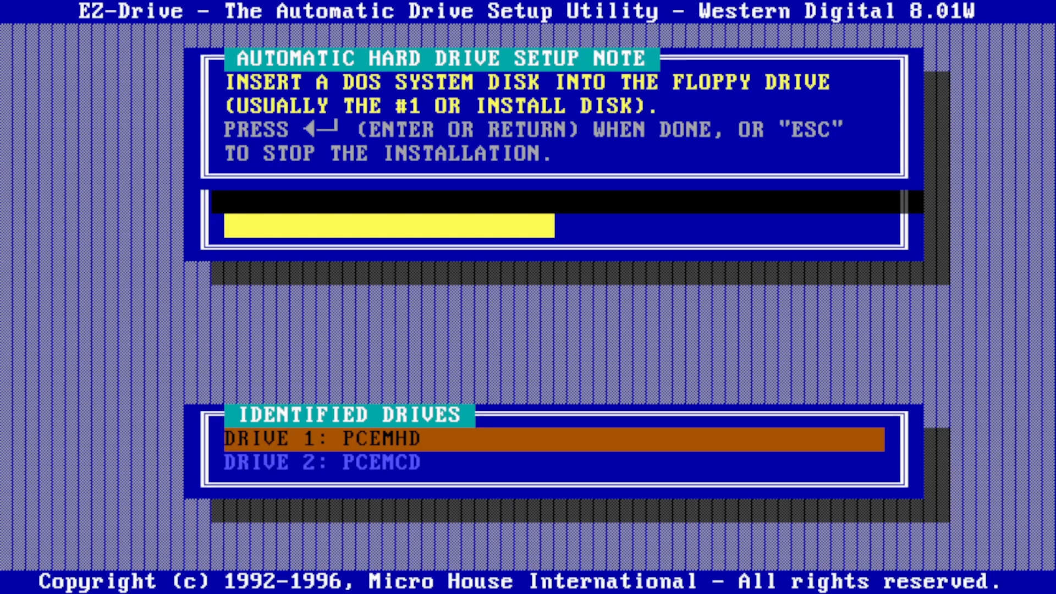
{"action": "key", "text": "Return"}
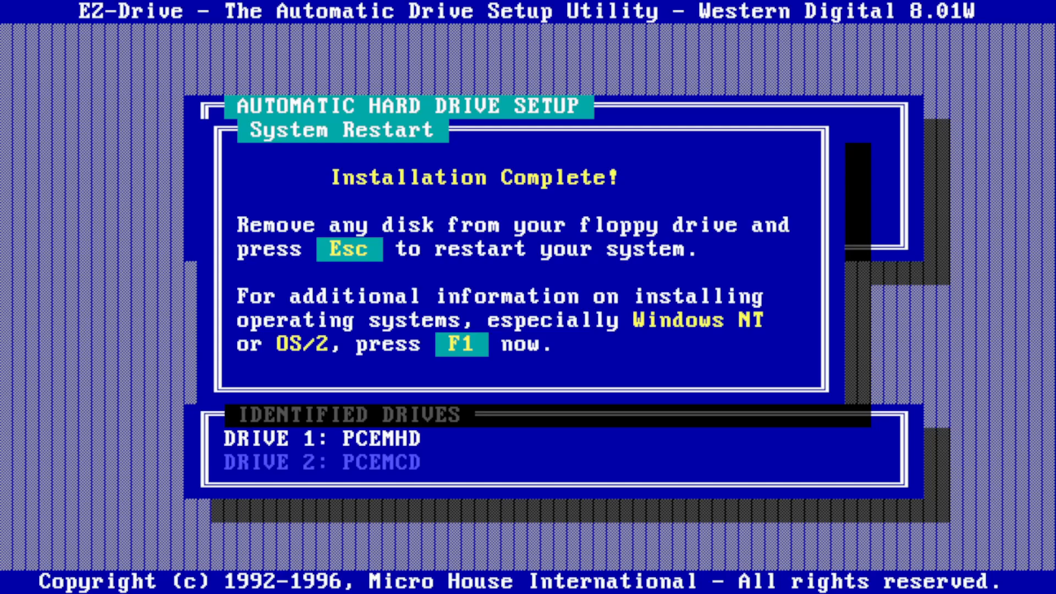
Step: Restart into MS-DOS on the hard disk, keeping the current date and time, and list the contents of drive C:
{"action": "key", "text": "Escape"}
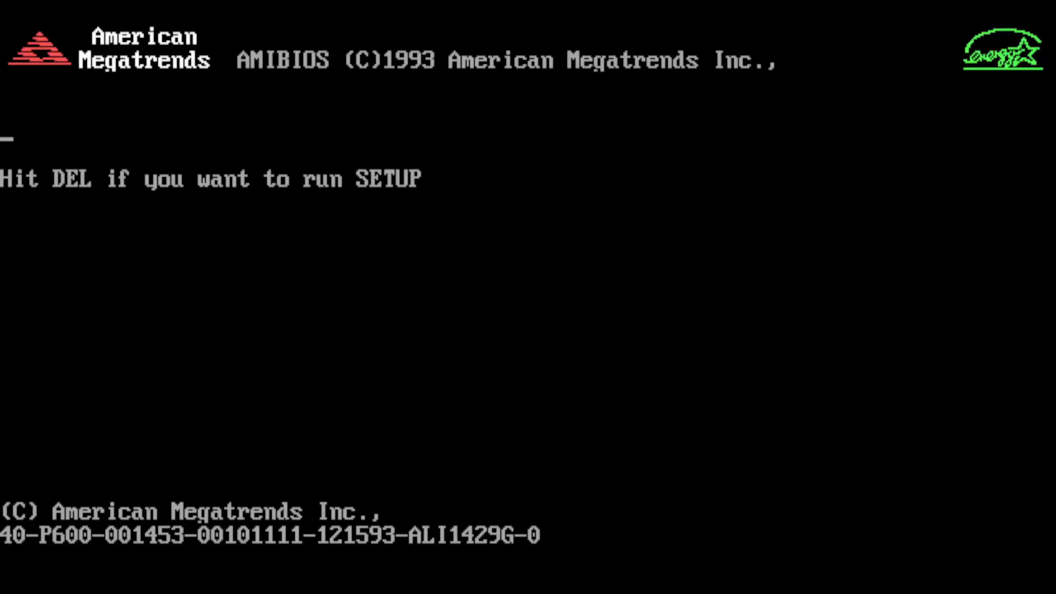
{"action": "key", "text": "Delete"}
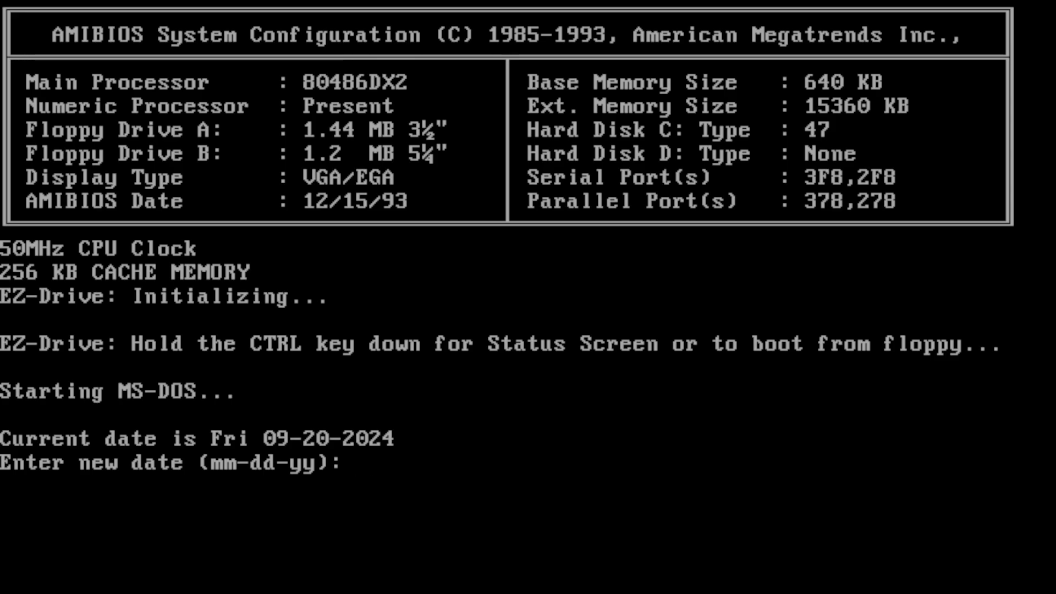
{"action": "key", "text": "Return"}
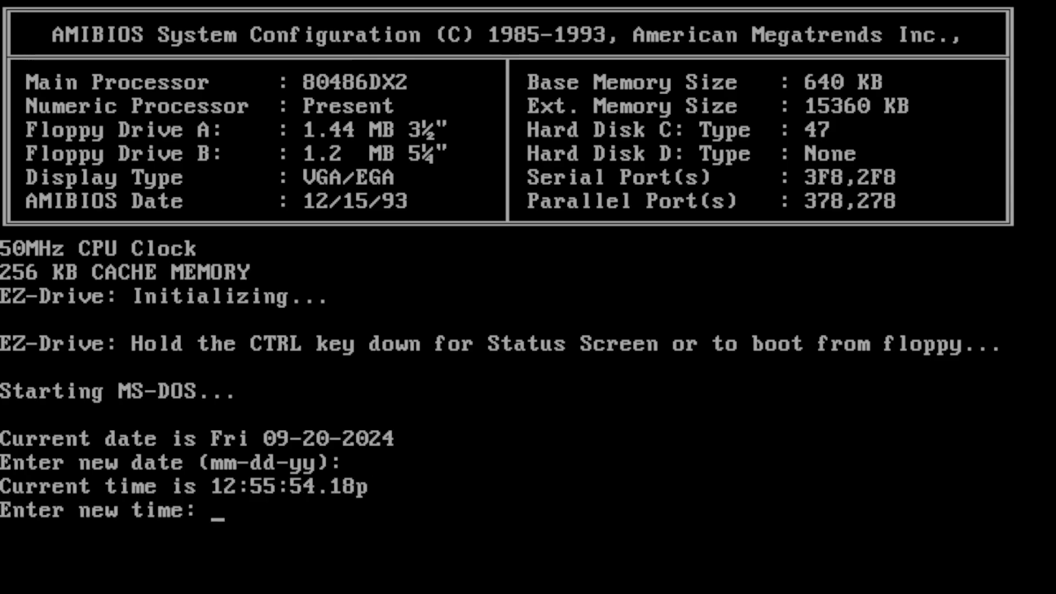
{"action": "key", "text": "Return"}
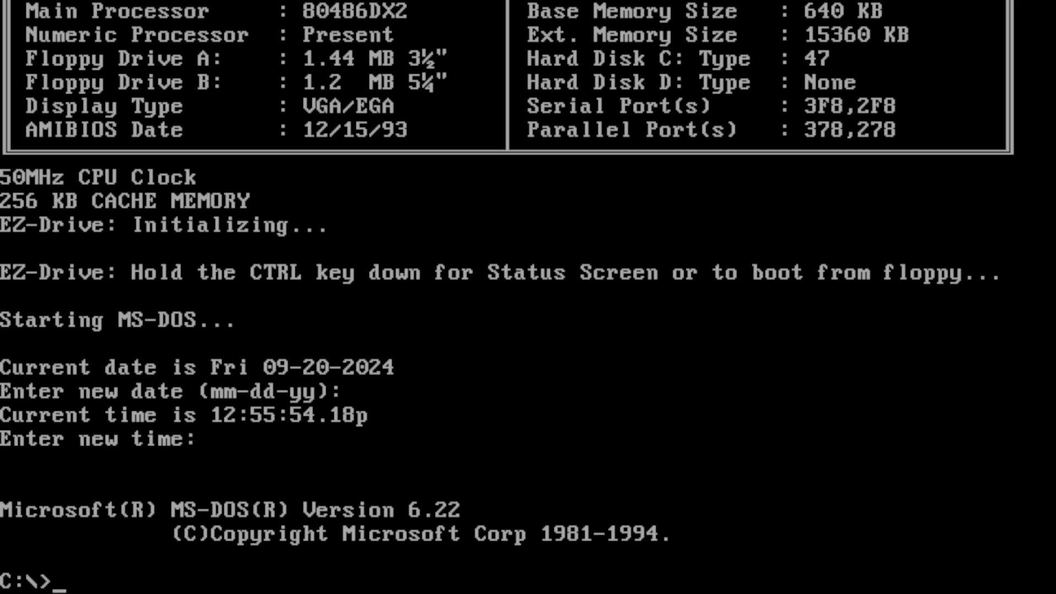
{"action": "type", "text": "dir"}
{"action": "key", "text": "Return"}
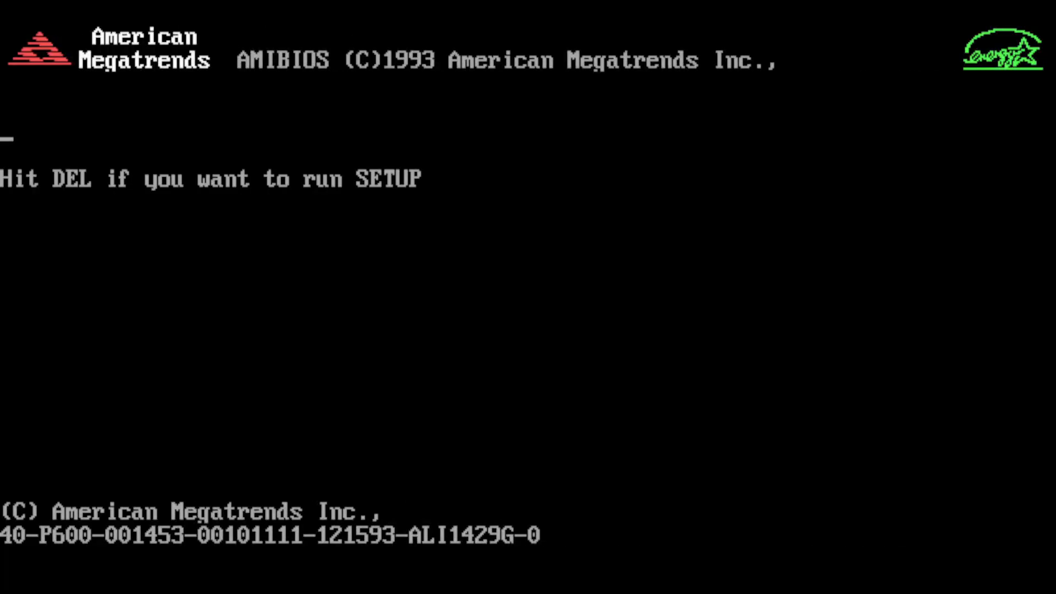
Step: Boot the restarted machine from the Windows 95 startup floppy with the NEC IDE CDROM driver loaded
{"action": "key", "text": "Delete"}
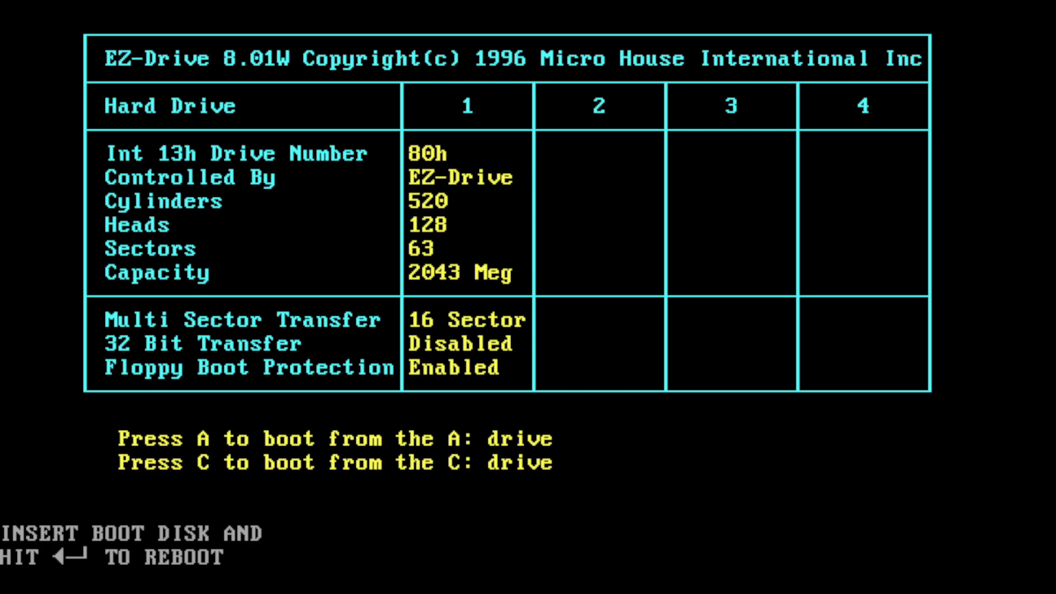
{"action": "key", "text": "c"}
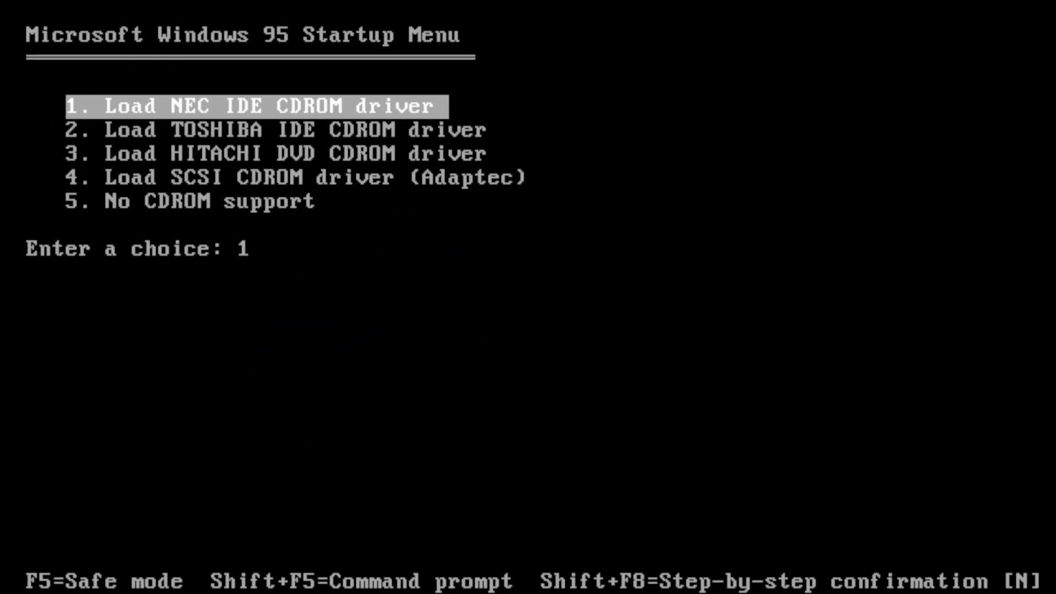
{"action": "key", "text": "Return"}
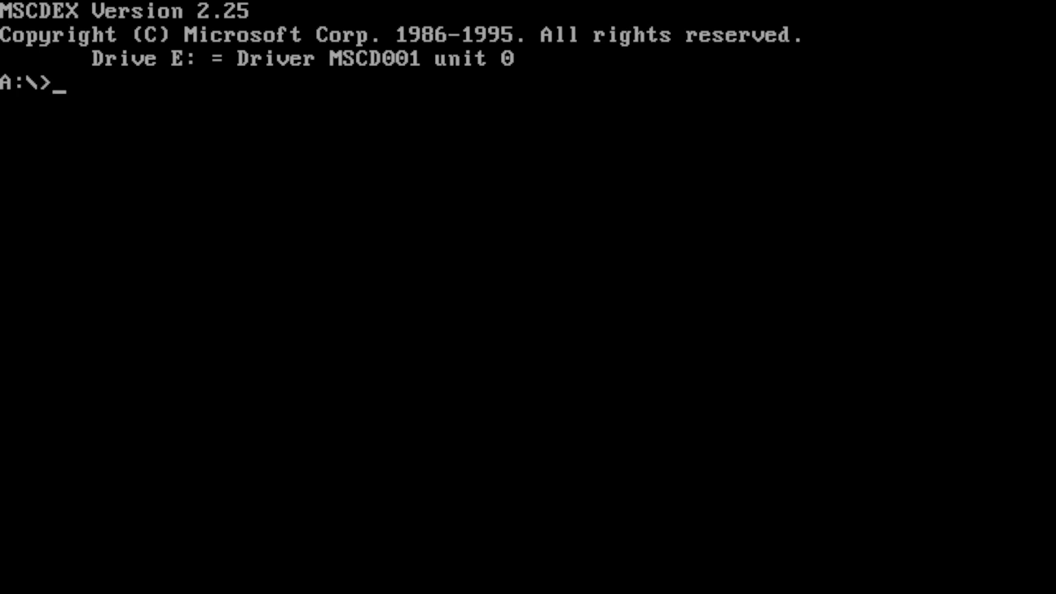
Step: Switch to CD-ROM drive E: and list its root directory
{"action": "type", "text": "e:"}
{"action": "key", "text": "Return"}
{"action": "type", "text": "dir"}
{"action": "key", "text": "Return"}
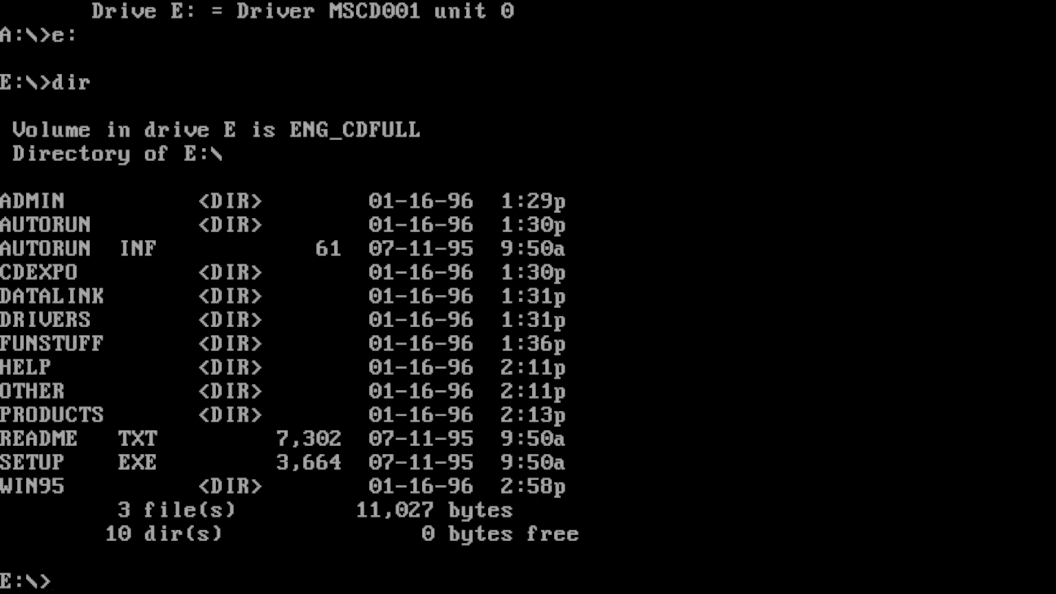
Step: Switch to drive C: and list its root directory
{"action": "type", "text": "cd"}
{"action": "key", "text": "BackSpace"}
{"action": "key", "text": "BackSpace"}
{"action": "type", "text": "c:"}
{"action": "key", "text": "Return"}
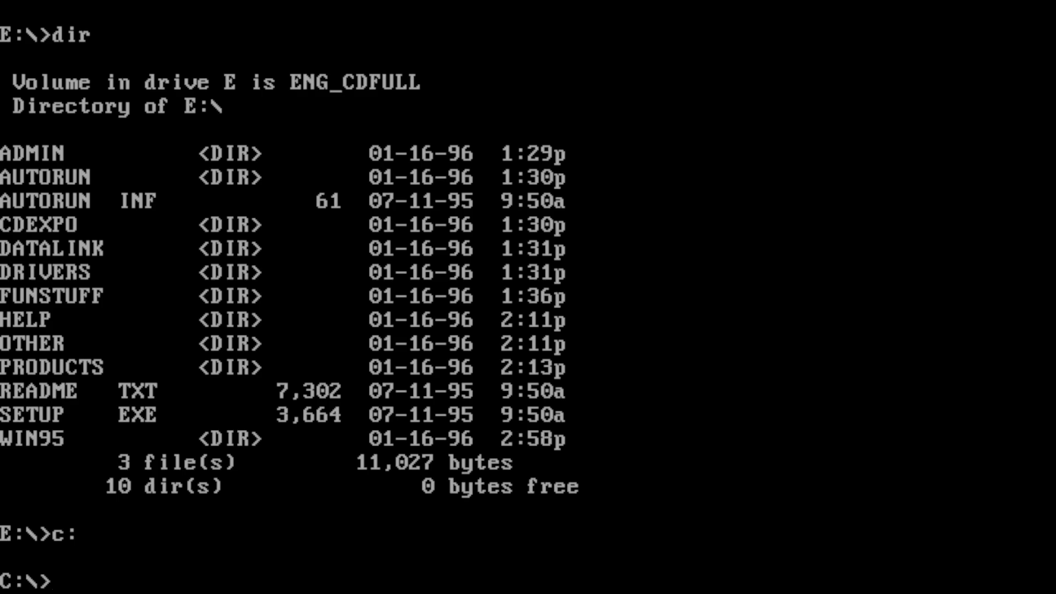
{"action": "type", "text": "dir"}
{"action": "key", "text": "Return"}
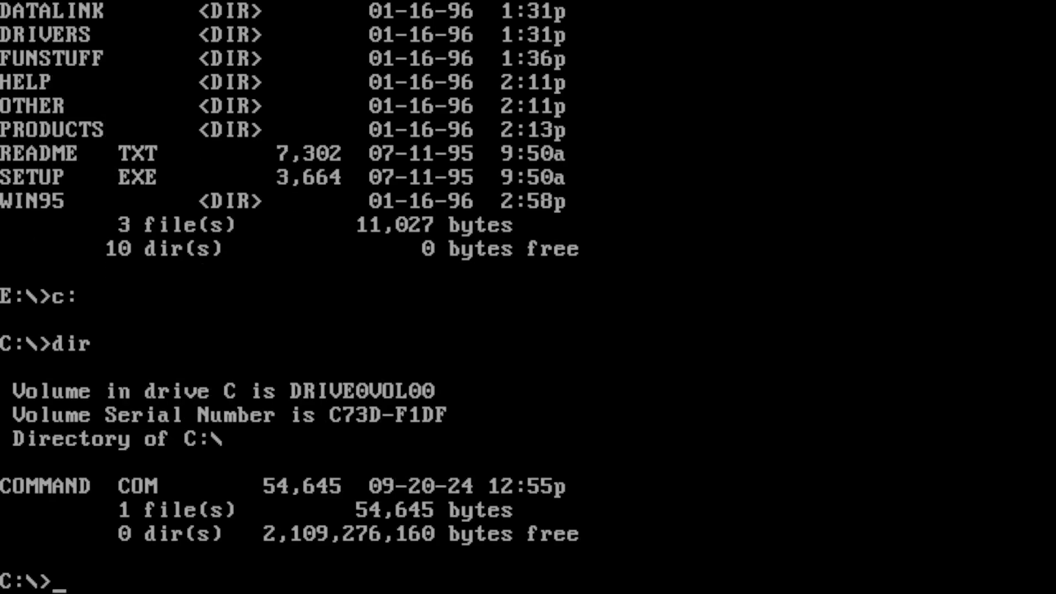
Step: Create the nested directories windows, windows\options and windows\options\cabs on drive C:
{"action": "type", "text": "md windows"}
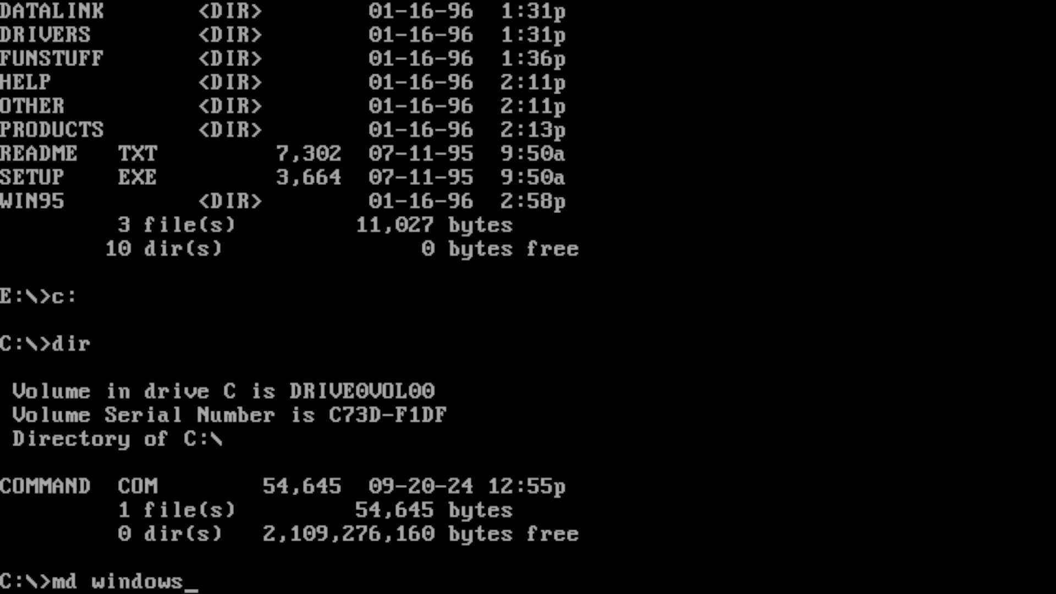
{"action": "key", "text": "Return"}
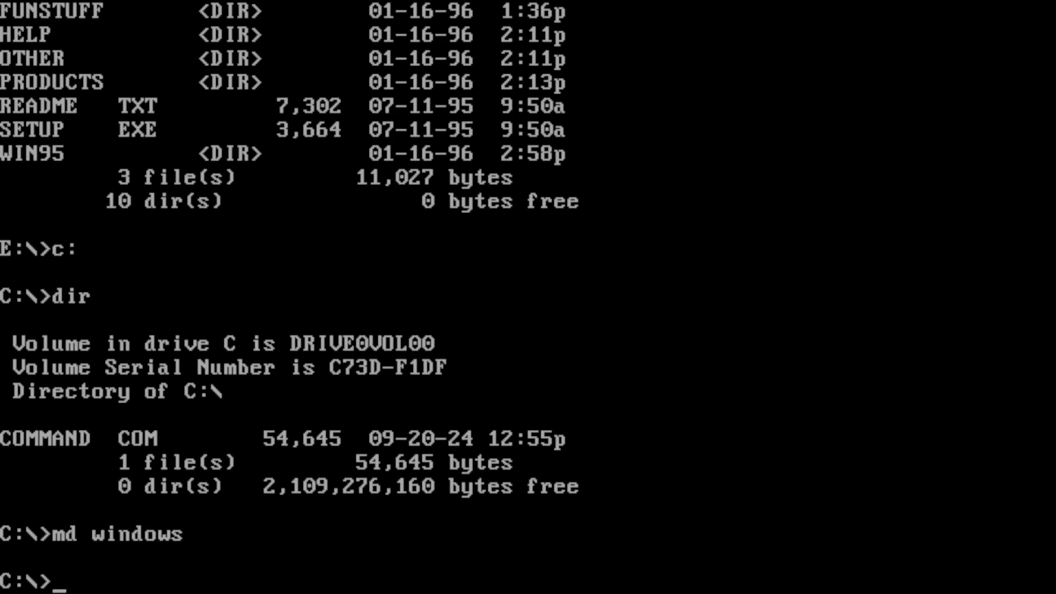
{"action": "key", "text": "F3"}
{"action": "type", "text": "\\options"}
{"action": "key", "text": "Return"}
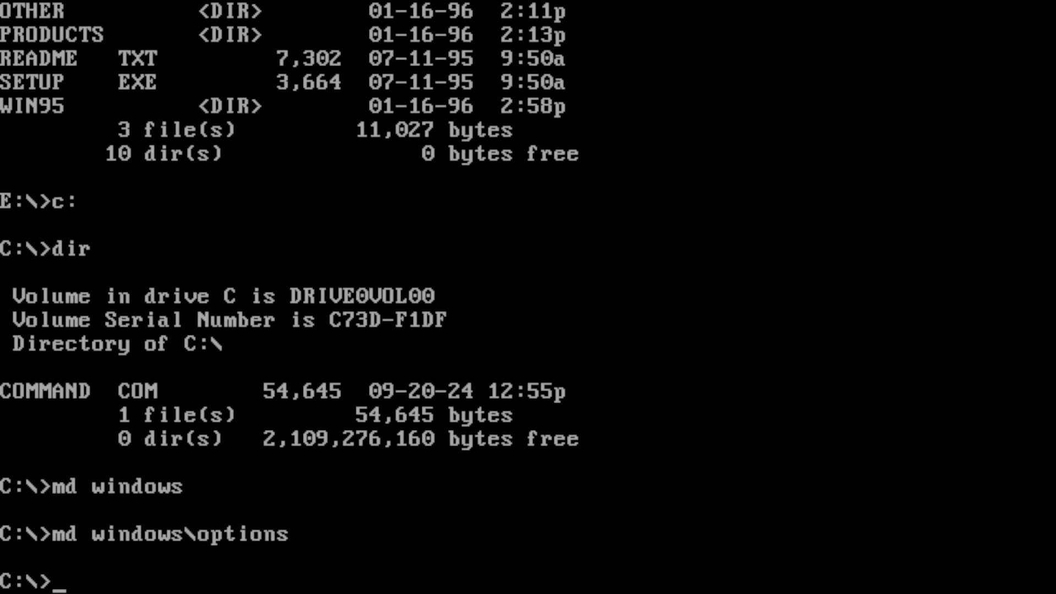
{"action": "key", "text": "F3"}
{"action": "type", "text": "\\cabs"}
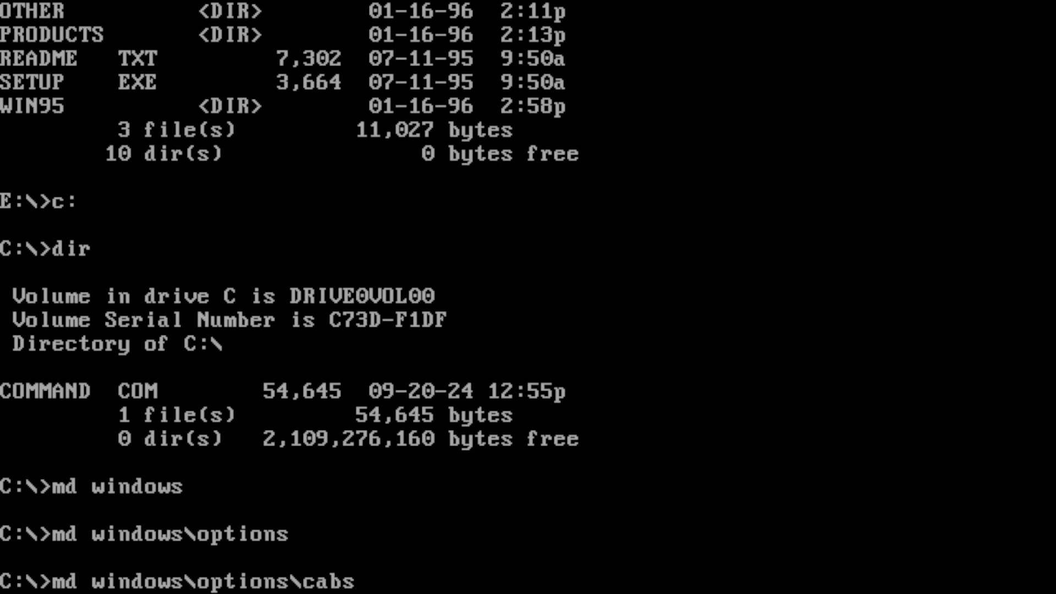
{"action": "key", "text": "Return"}
Step: Change to windows\options\cabs and copy the files from e:\win95 into it
{"action": "type", "text": "cd"}
{"action": "key", "text": "F3"}
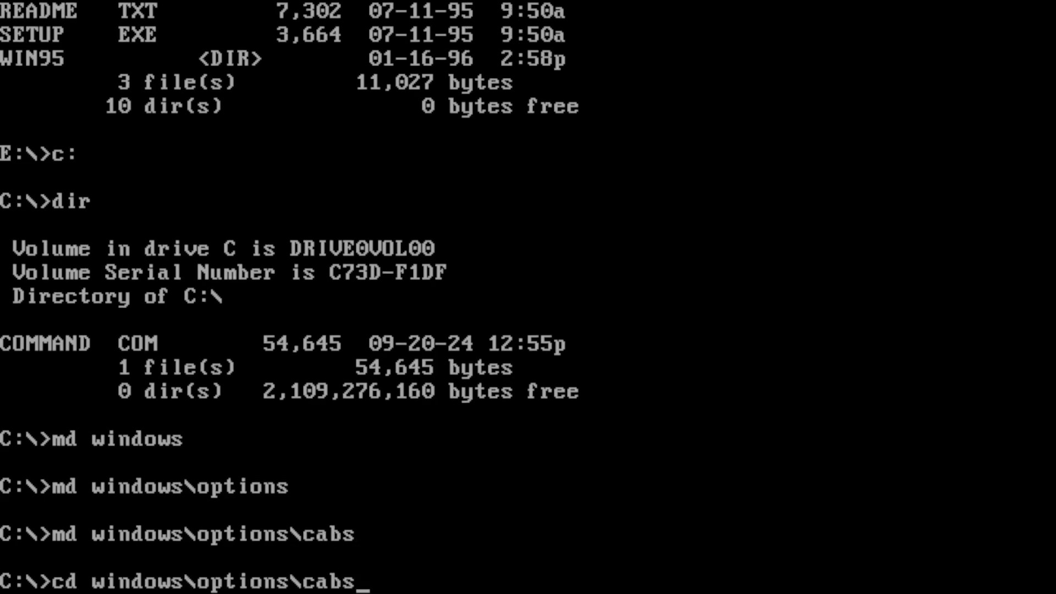
{"action": "key", "text": "Return"}
{"action": "type", "text": "copy d"}
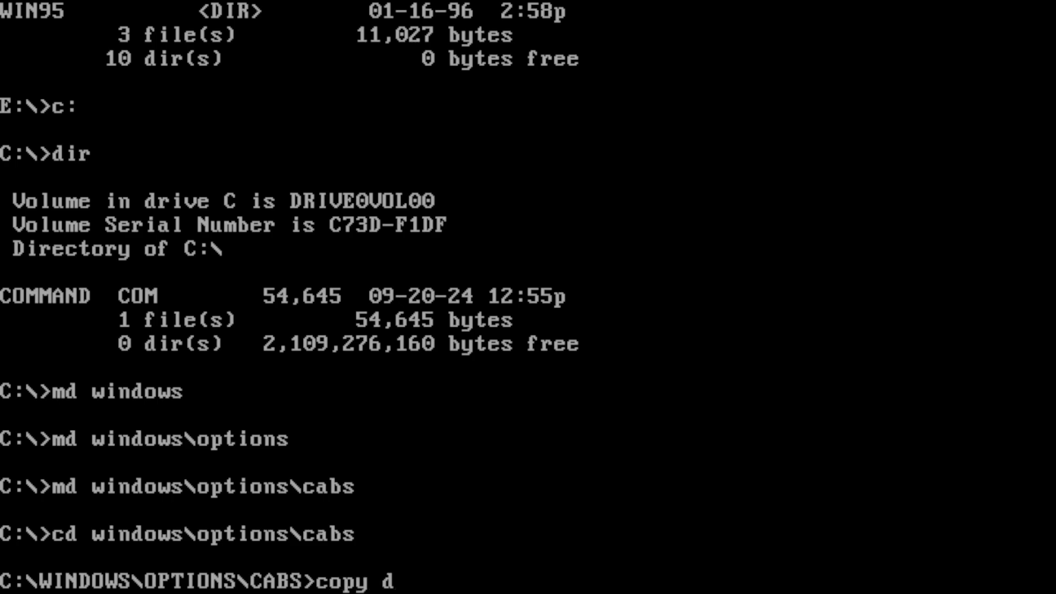
{"action": "type", "text": ":\\"}
{"action": "key", "text": "BackSpace"}
{"action": "key", "text": "BackSpace"}
{"action": "key", "text": "BackSpace"}
{"action": "type", "text": "e:\\"}
{"action": "type", "text": "win95"}
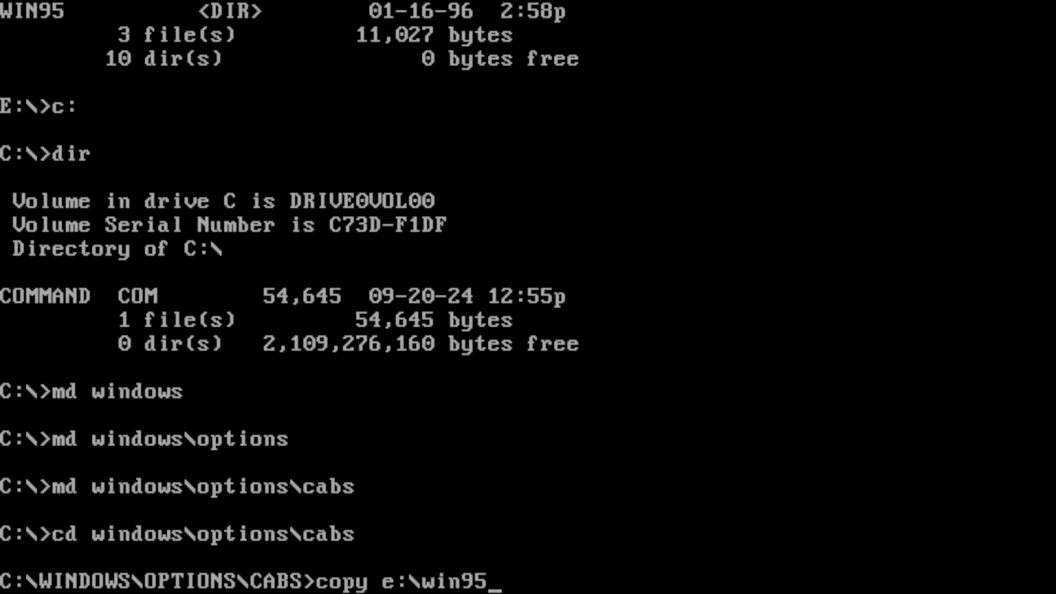
{"action": "key", "text": "Return"}
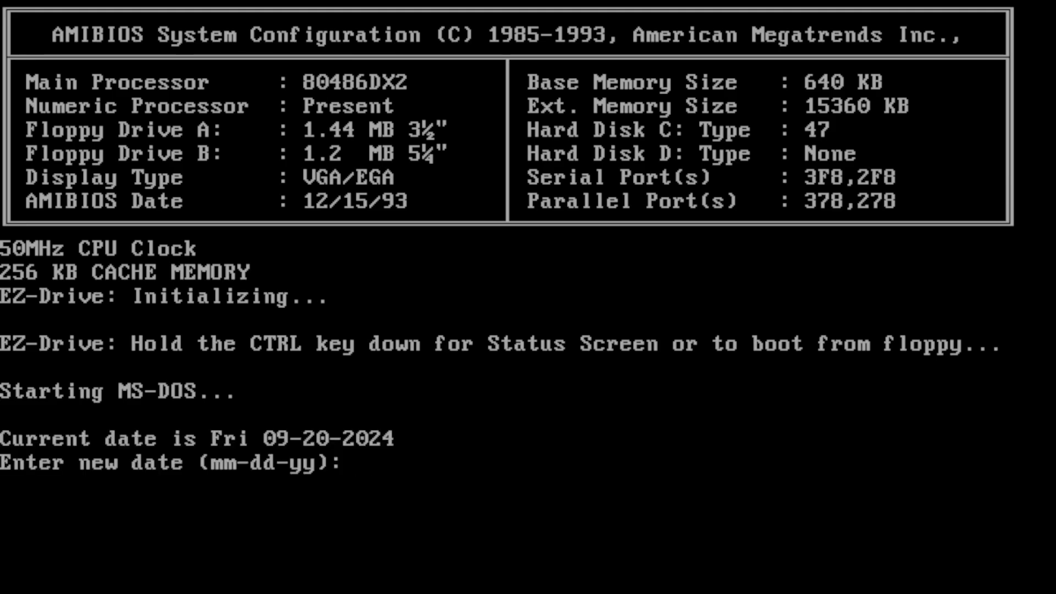
Step: Keep the current date and time at MS-DOS startup and change to the \windows\options\cabs directory
{"action": "key", "text": "Return"}
{"action": "key", "text": "Return"}
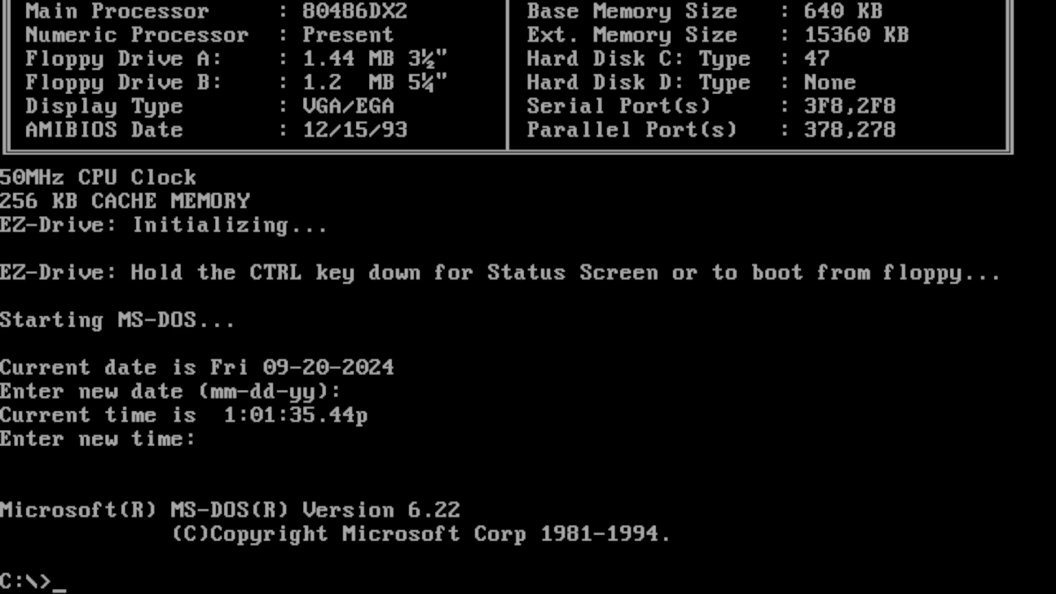
{"action": "type", "text": "cd \\wi"}
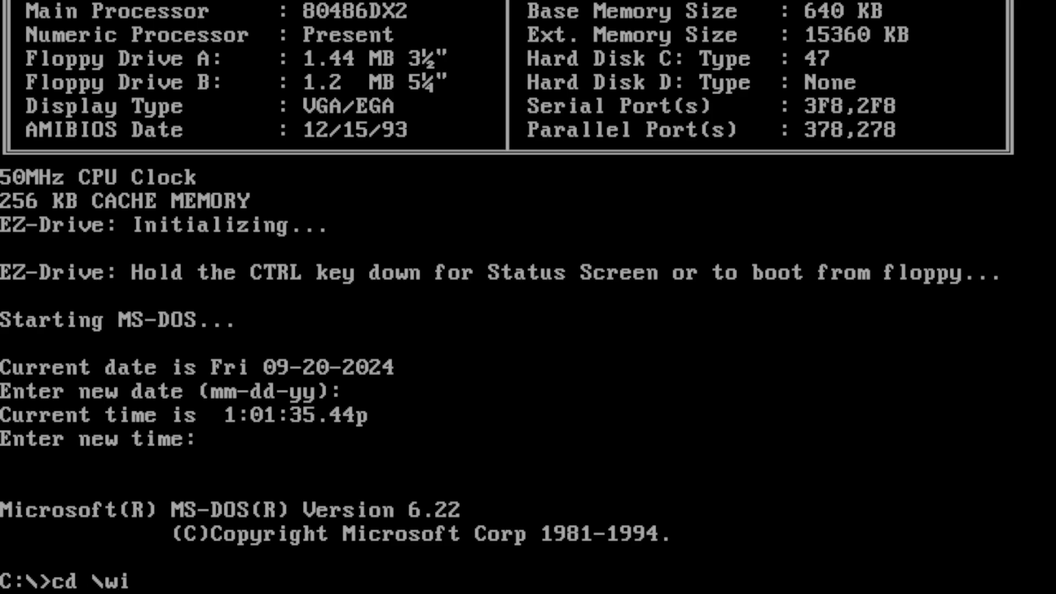
{"action": "type", "text": "ndows\\o"}
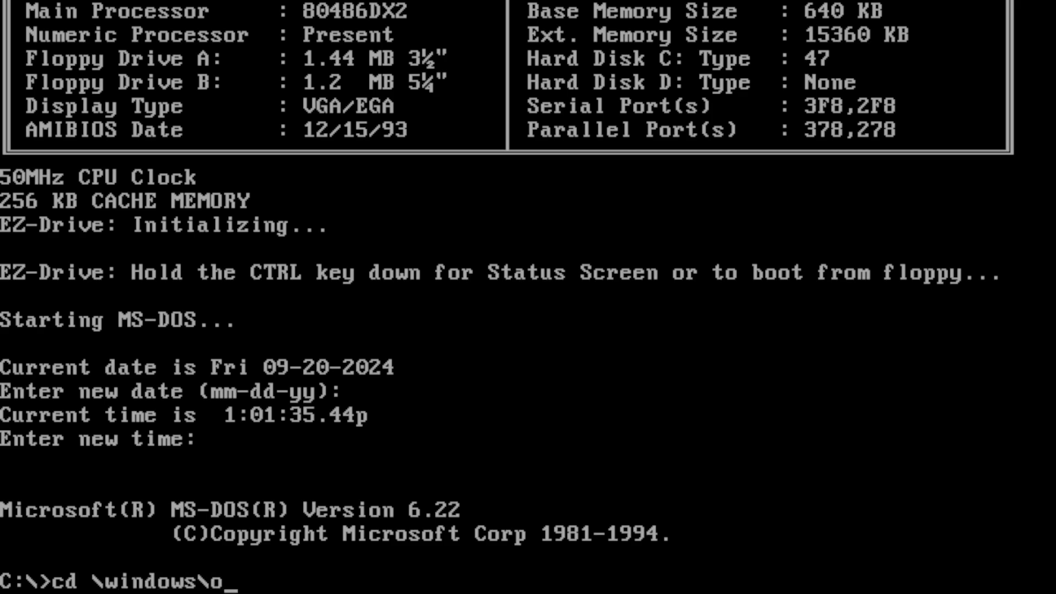
{"action": "type", "text": "ptions\\cabs"}
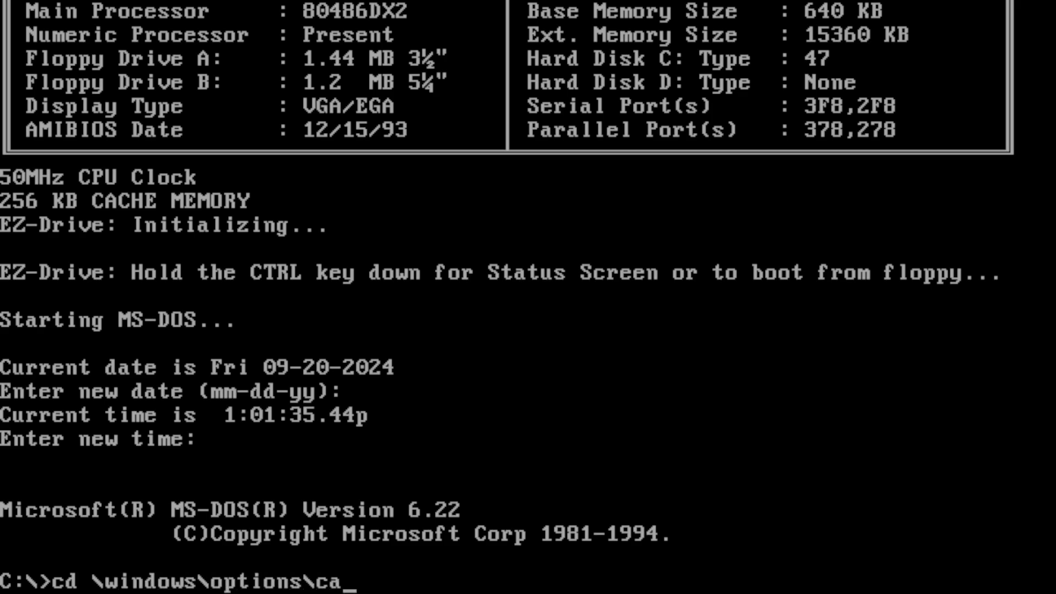
{"action": "key", "text": "Return"}
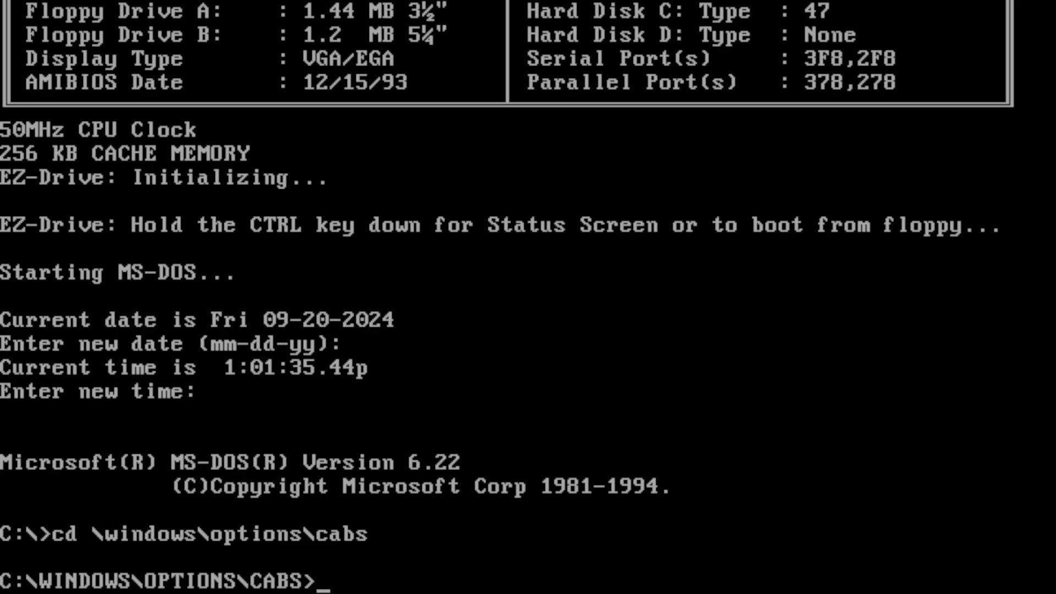
Step: Launch Windows 95 Setup from the current directory with the command setup /is
{"action": "type", "text": "setup /"}
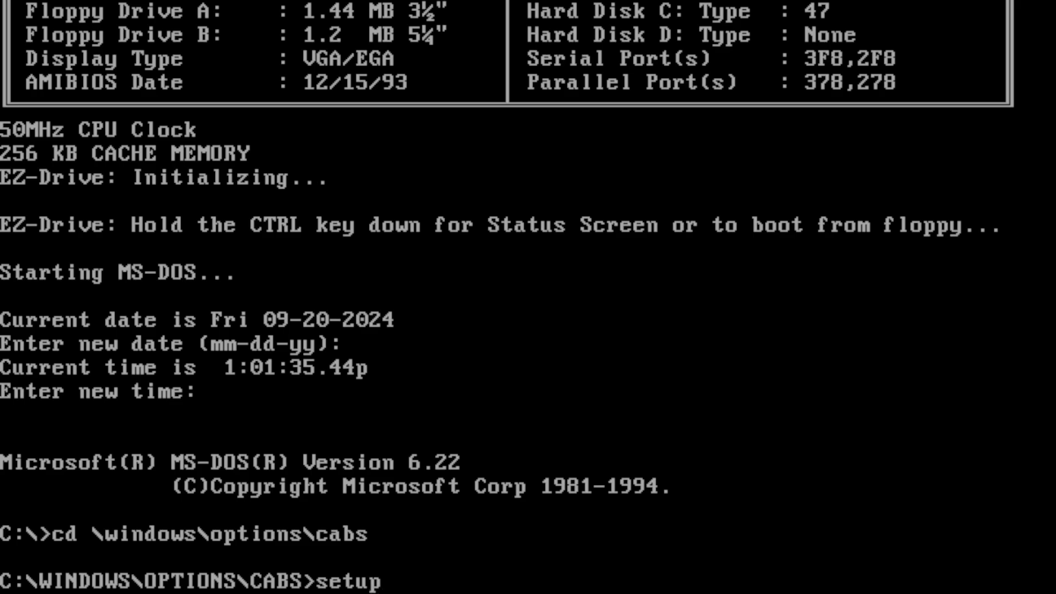
{"action": "type", "text": "is"}
{"action": "key", "text": "Return"}
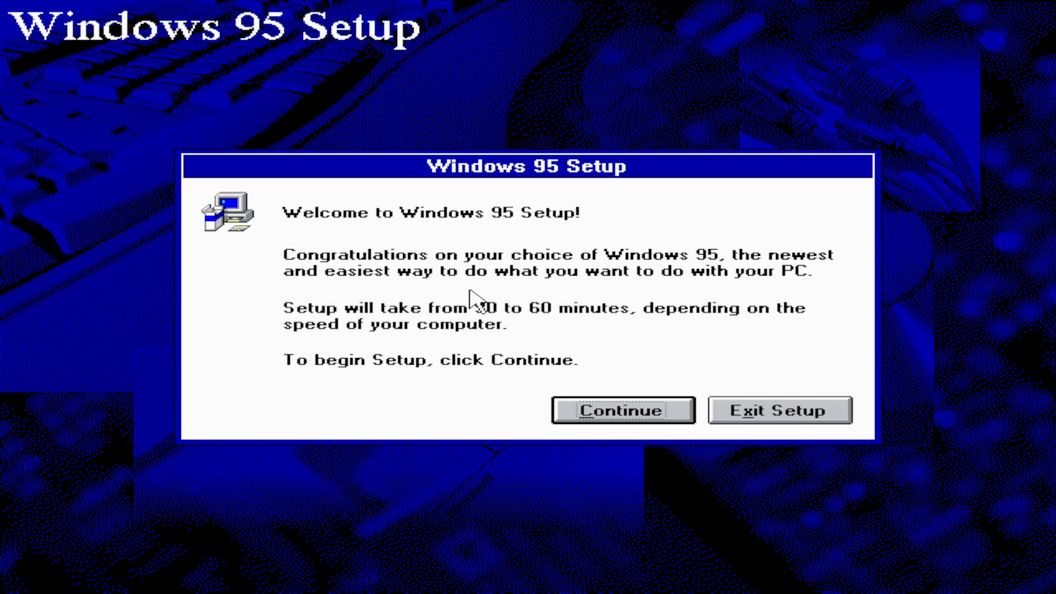
Step: Begin Setup, accept the software license agreement and continue past the Setup Wizard introduction
{"action": "left_click", "coordinate": [604, 421]}
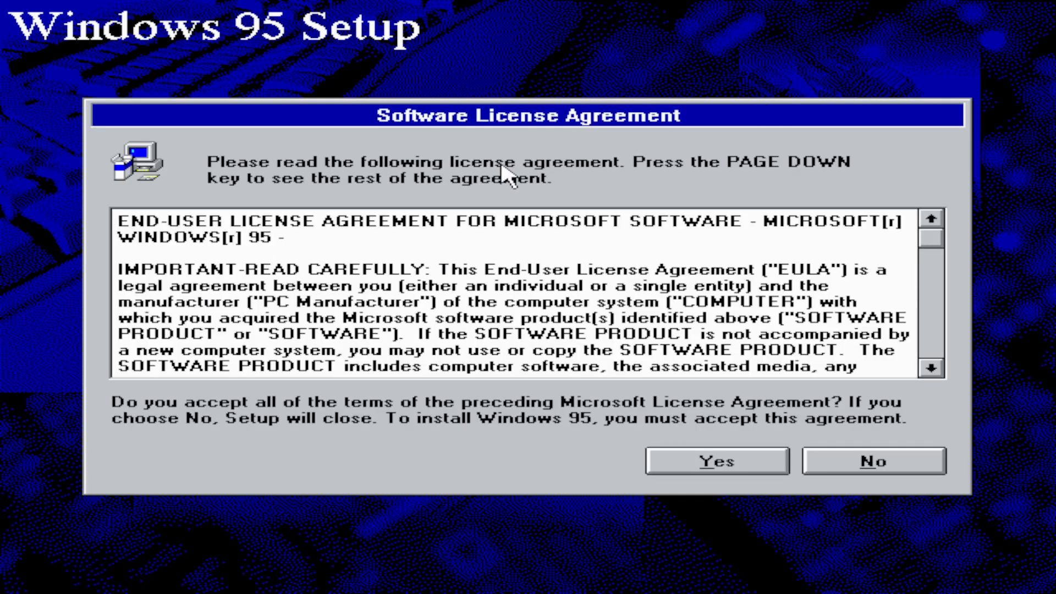
{"action": "left_click", "coordinate": [736, 465]}
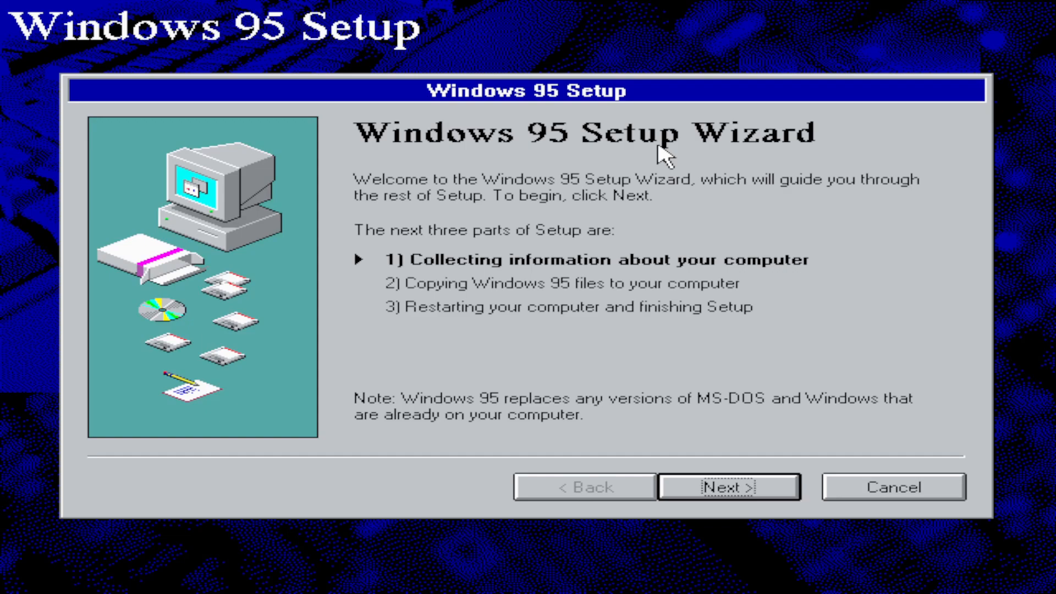
{"action": "key", "text": "Return"}
Step: Set the Windows 95 installation directory to C:\WINDOWS and agree to use the existing directory
{"action": "key", "text": "Down"}
{"action": "key", "text": "Return"}
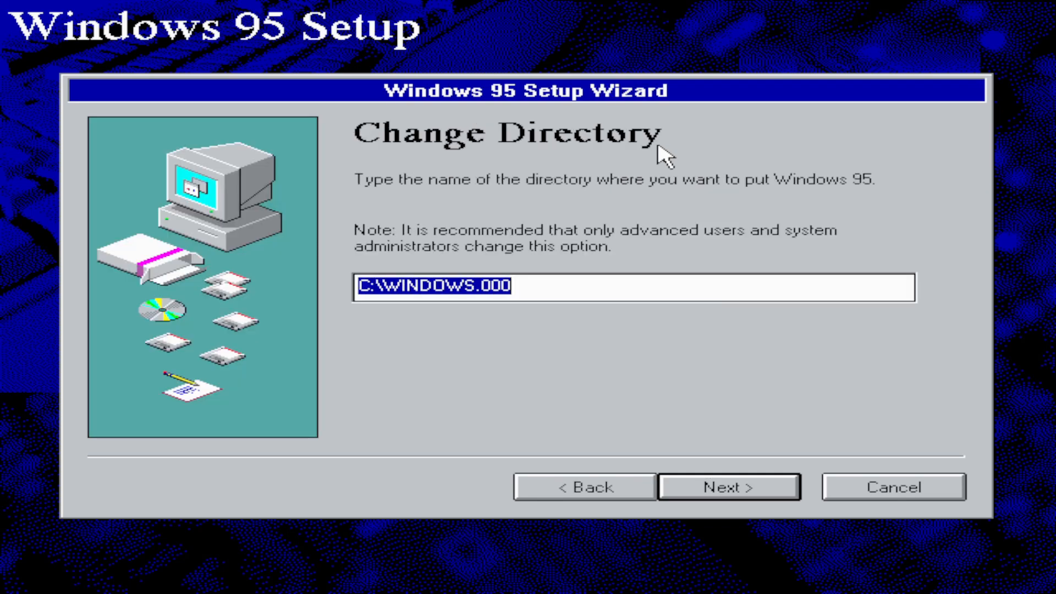
{"action": "key", "text": "End"}
{"action": "key", "text": "BackSpace"}
{"action": "key", "text": "BackSpace"}
{"action": "key", "text": "BackSpace"}
{"action": "key", "text": "BackSpace"}
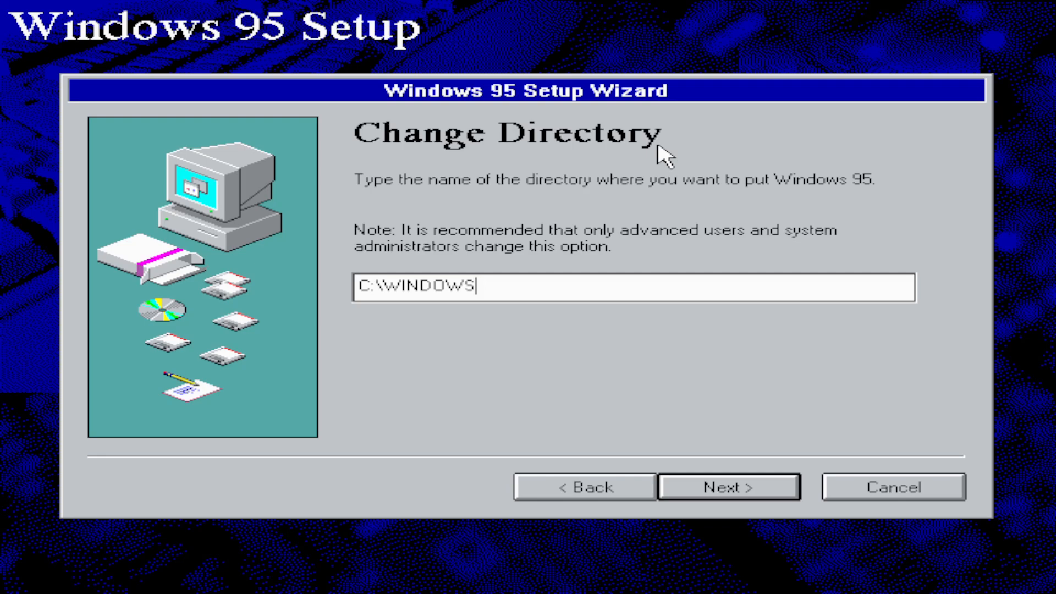
{"action": "key", "text": "Return"}
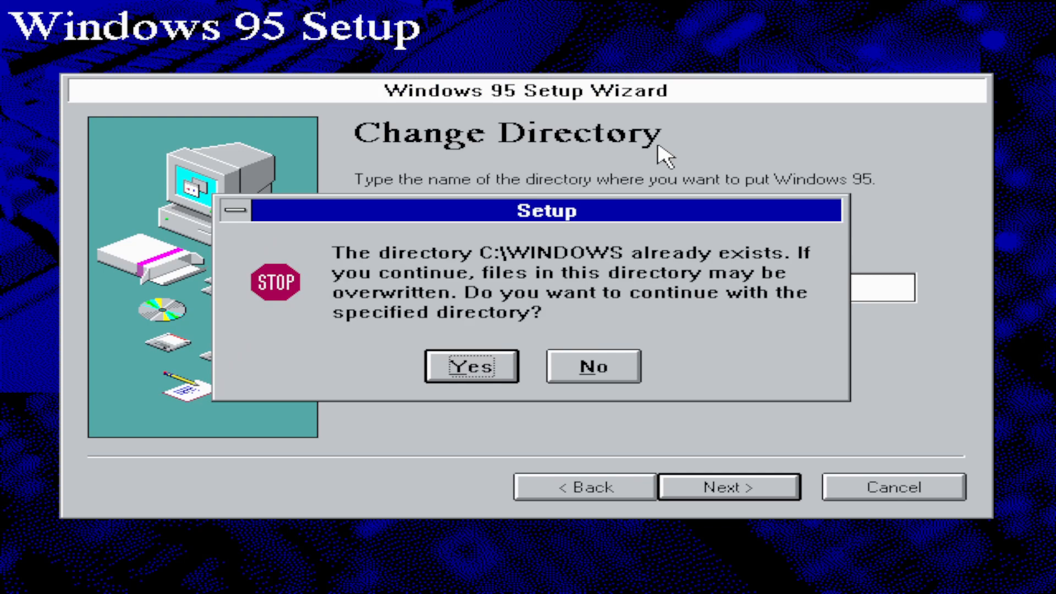
{"action": "key", "text": "Return"}
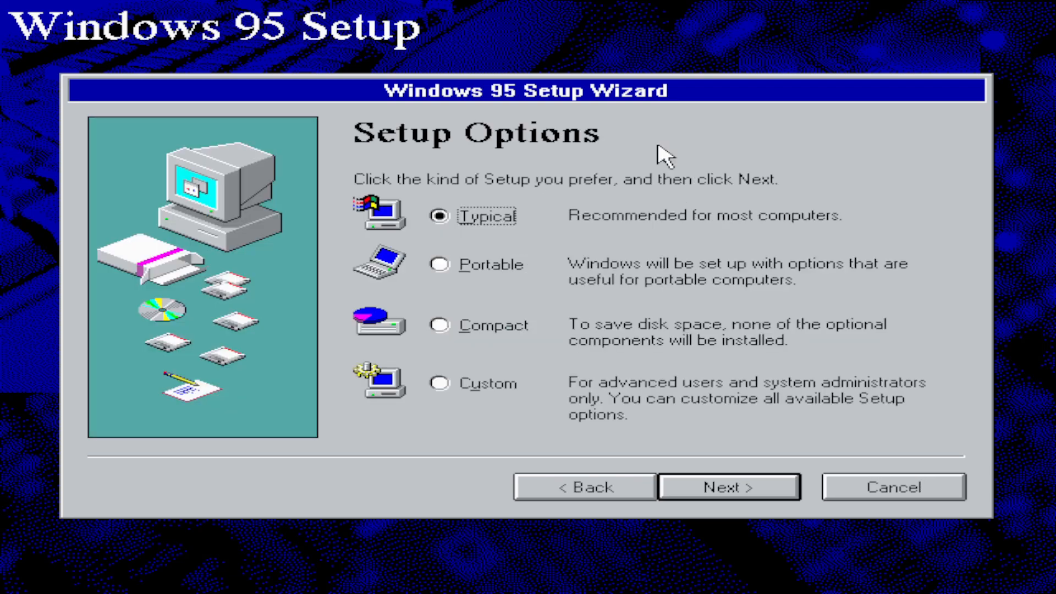
Step: Choose the Custom setup type and continue past the Product Identification page
{"action": "key", "text": "Down"}
{"action": "key", "text": "Down"}
{"action": "key", "text": "Down"}
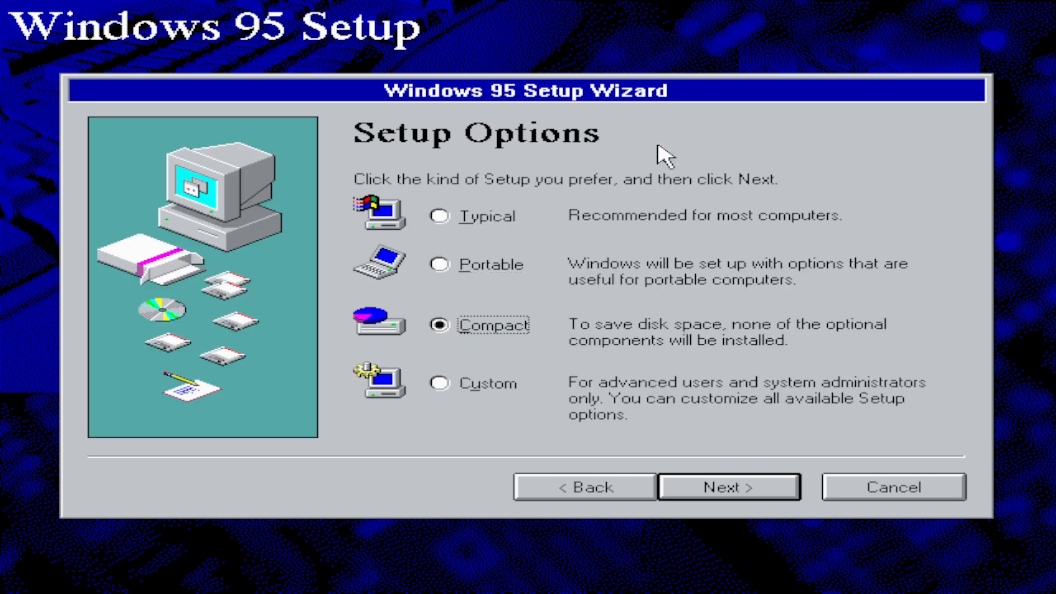
{"action": "key", "text": "Return"}
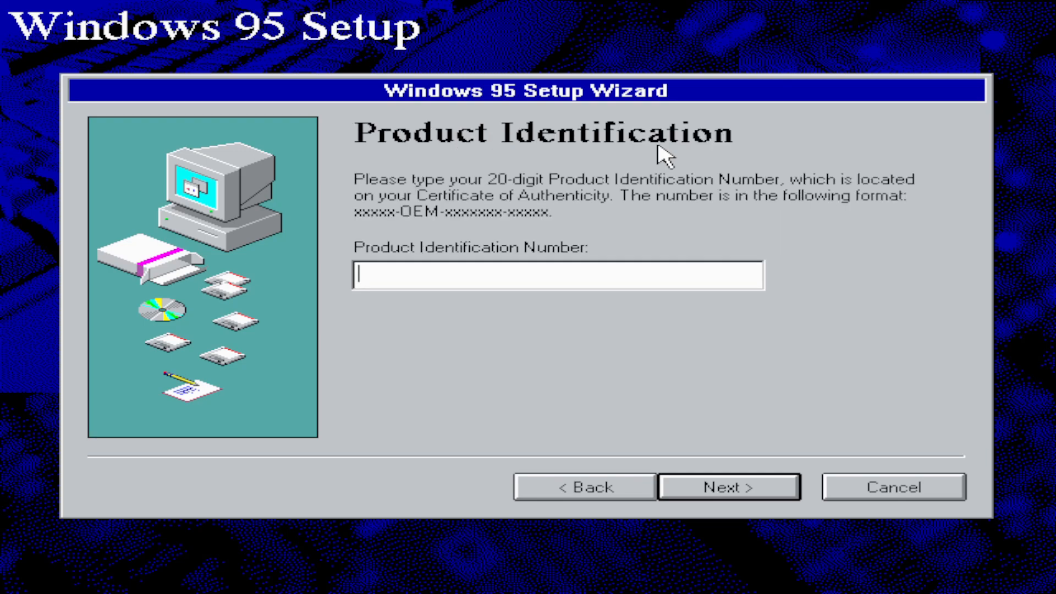
{"action": "key", "text": "Return"}
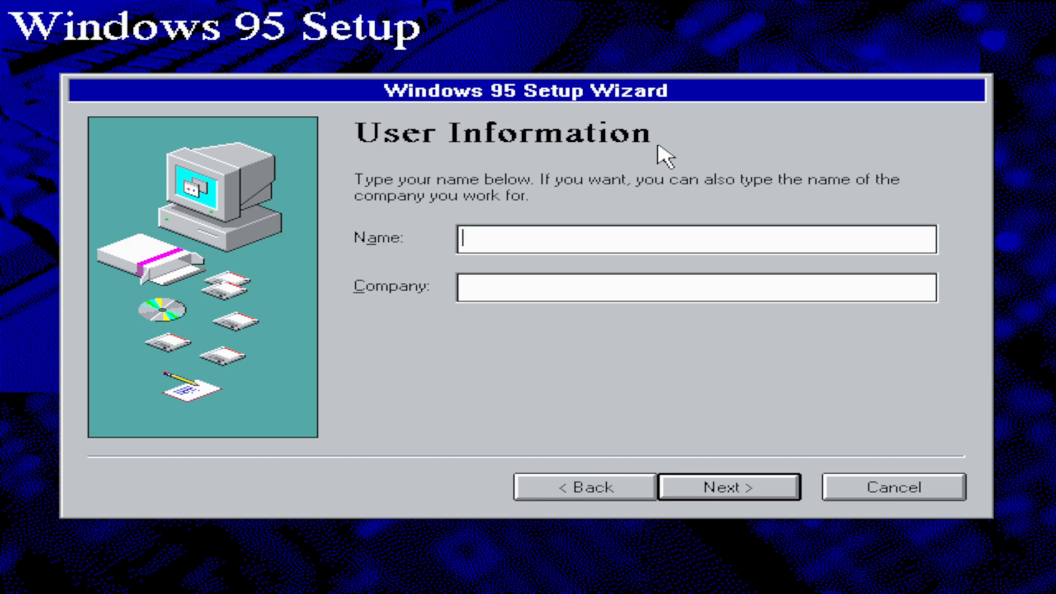
Step: Fill in the user's full name and the company name Pokemon World, and submit the user information
{"action": "type", "text": "Jesse Hakinson"}
{"action": "key", "text": "Tab"}
{"action": "type", "text": "P"}
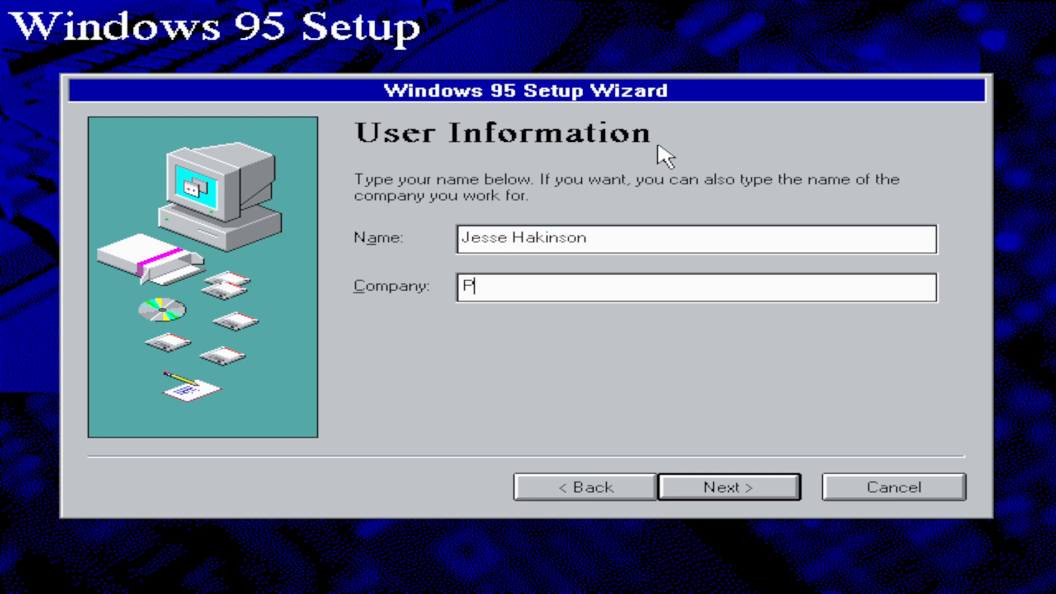
{"action": "type", "text": "okemon World"}
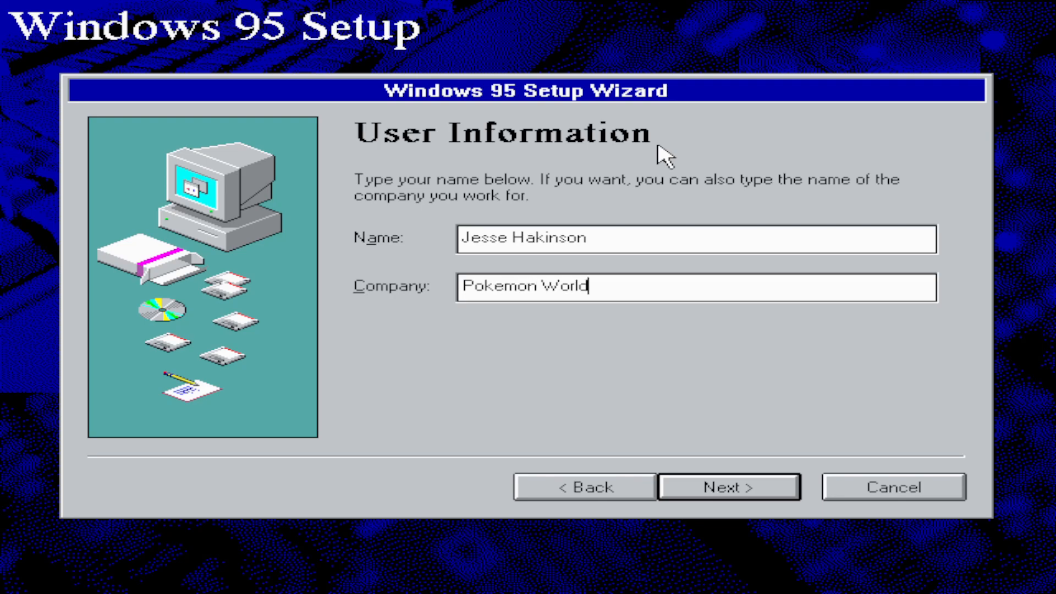
{"action": "key", "text": "Return"}
Step: Choose to modify the hardware detection list and exclude Network Adapter and PCMCIA Socket from it
{"action": "key", "text": "Down"}
{"action": "key", "text": "Return"}
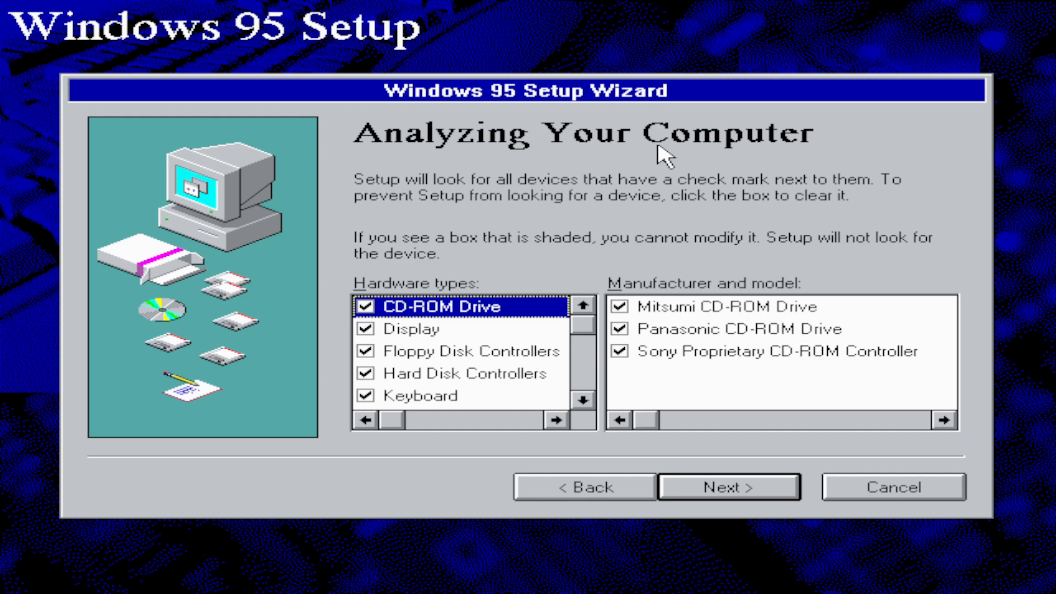
{"action": "key", "text": "Down"}
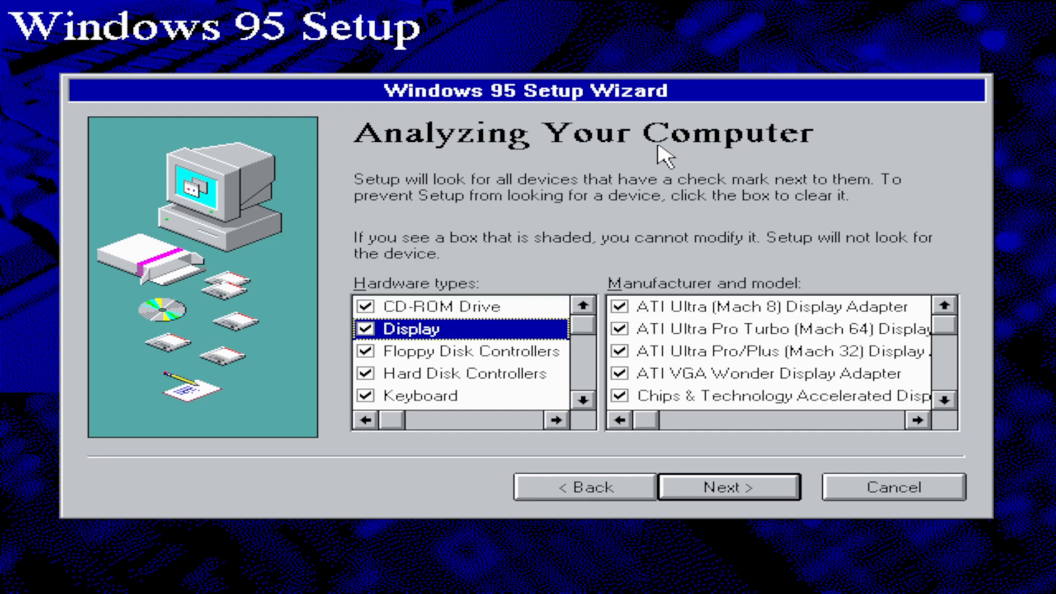
{"action": "key", "text": "Down"}
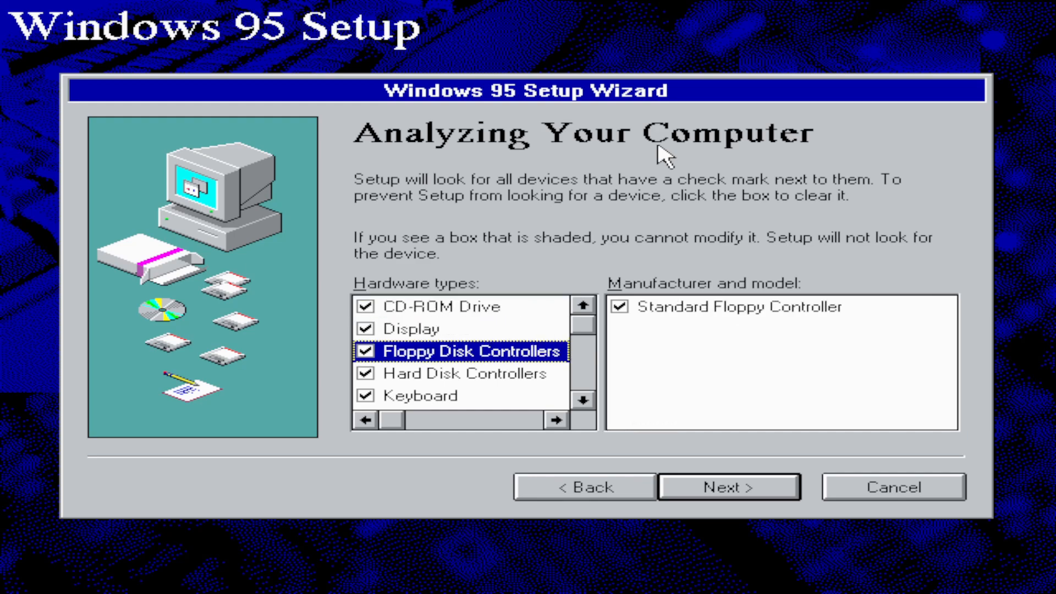
{"action": "key", "text": "Down"}
{"action": "key", "text": "Down"}
{"action": "key", "text": "Down"}
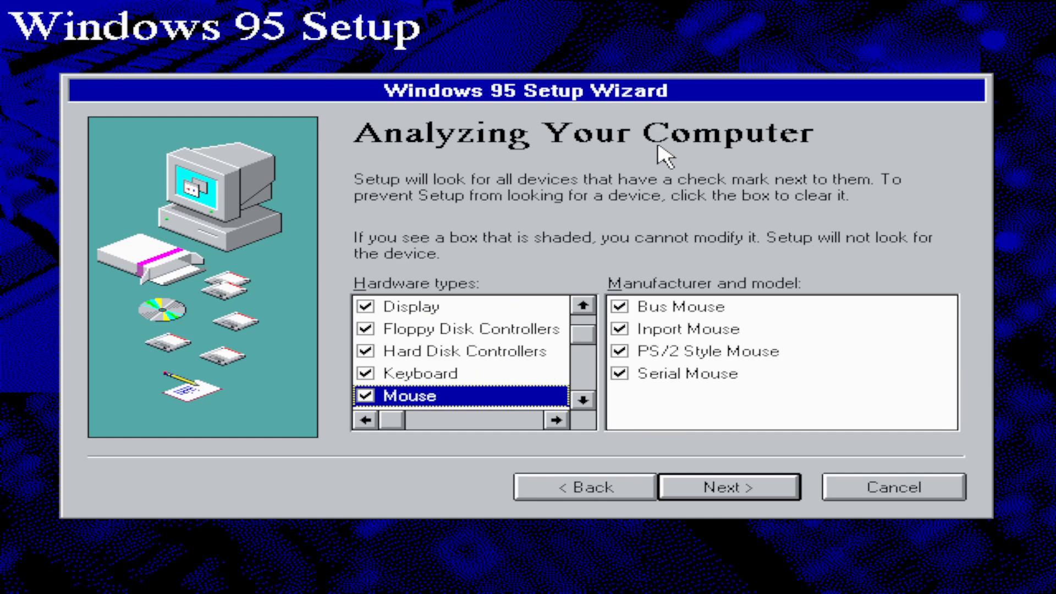
{"action": "key", "text": "Down"}
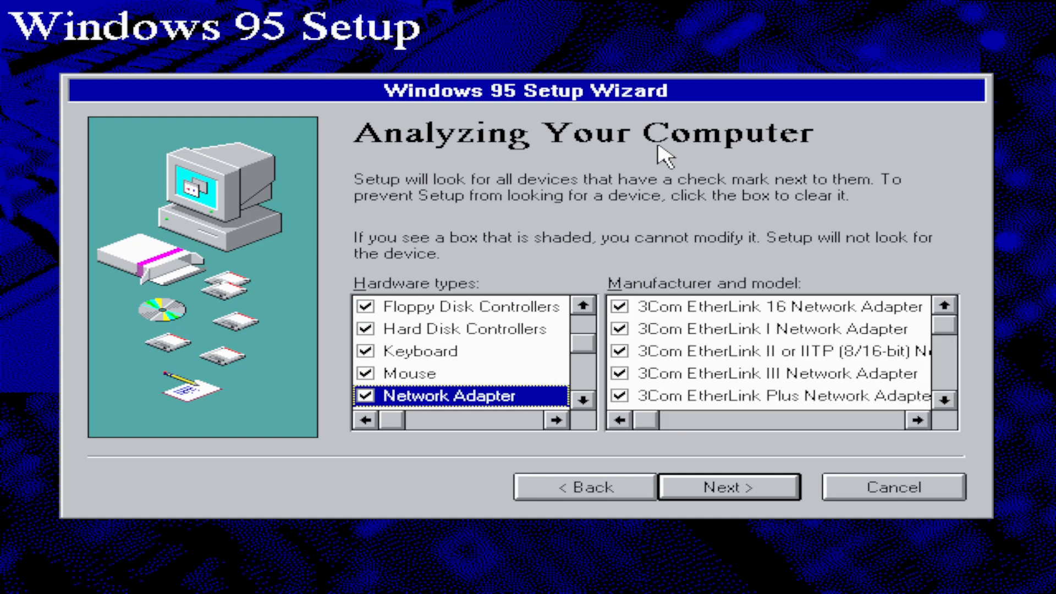
{"action": "key", "text": "space"}
{"action": "key", "text": "Down"}
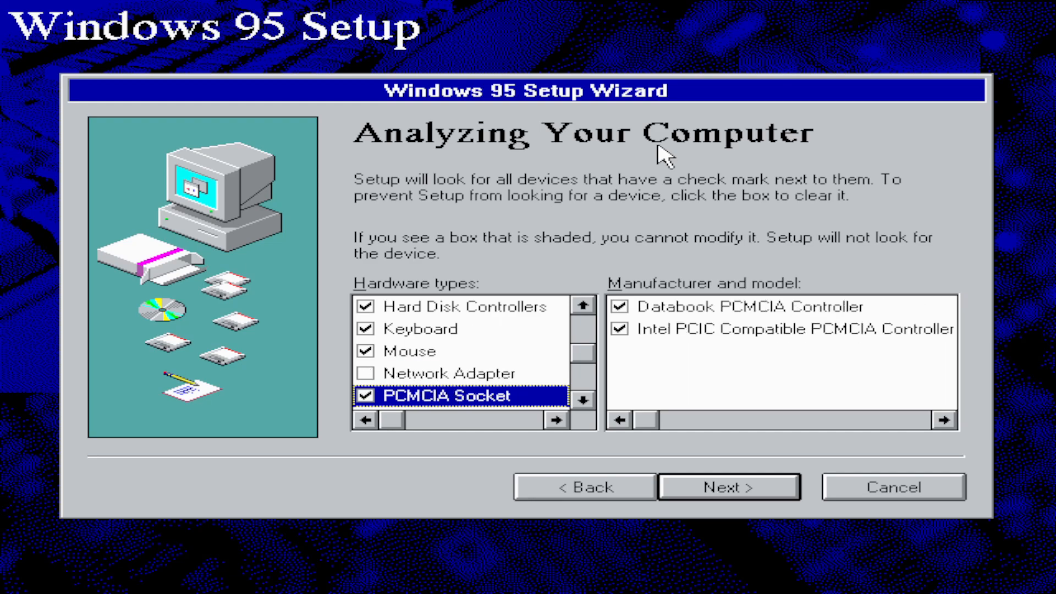
{"action": "key", "text": "space"}
{"action": "key", "text": "Down"}
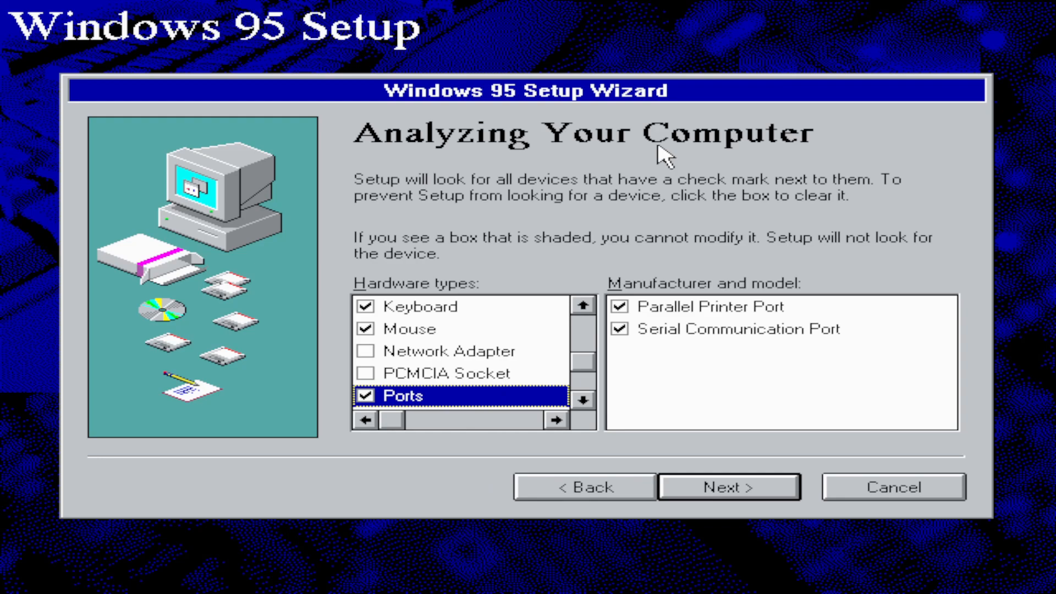
Step: Exclude SCSI Controllers from the hardware types to look for and start the hardware detection
{"action": "key", "text": "Down"}
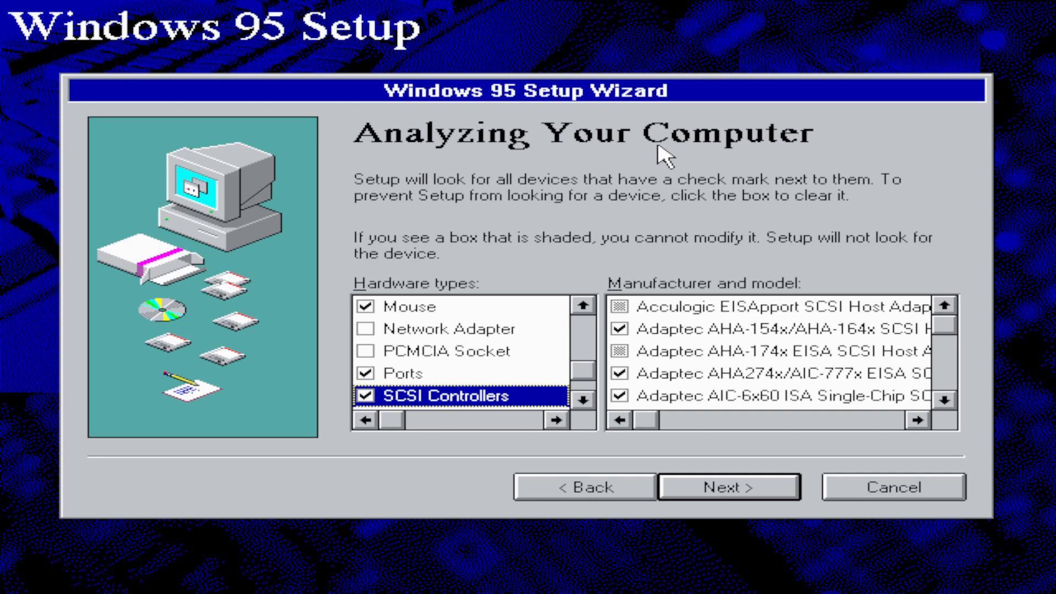
{"action": "key", "text": "space"}
{"action": "key", "text": "Down"}
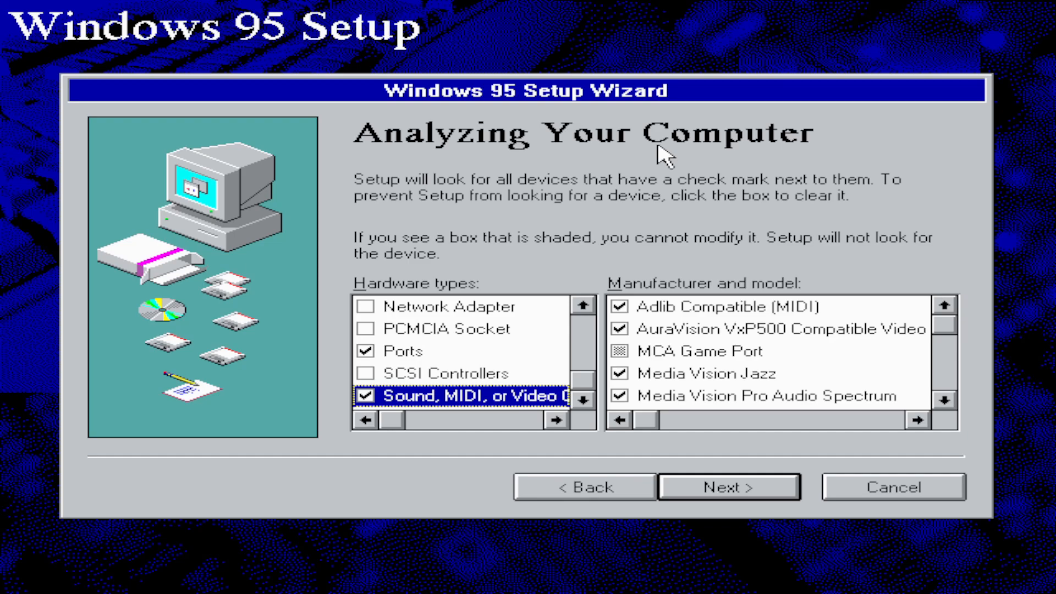
{"action": "key", "text": "Return"}
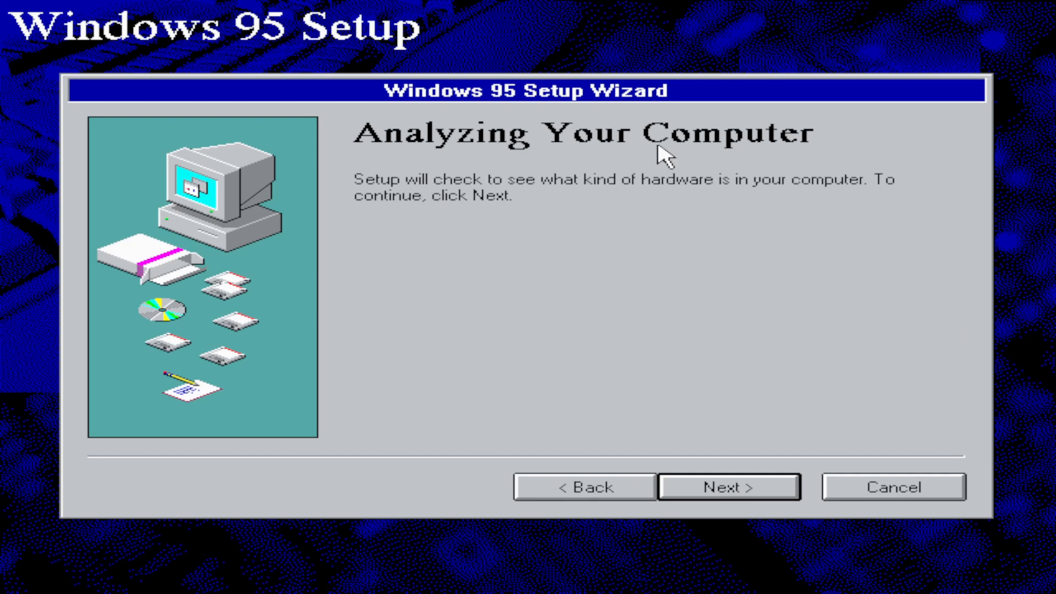
{"action": "key", "text": "Return"}
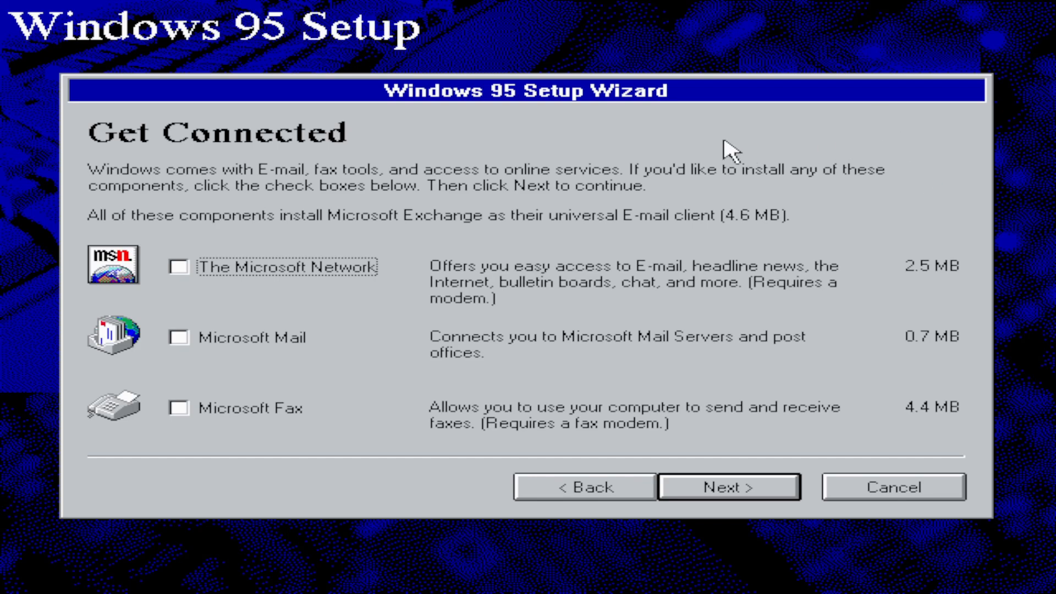
Step: Continue without any Get Connected components and deselect Accessibility Options in the component list
{"action": "left_click", "coordinate": [776, 491]}
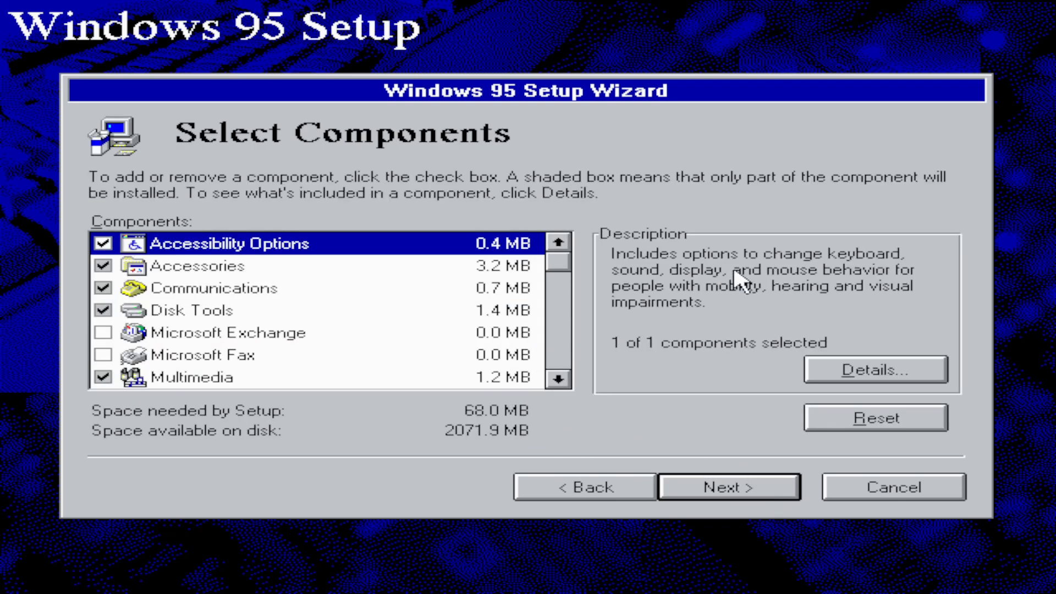
{"action": "key", "text": "space"}
{"action": "key", "text": "Down"}
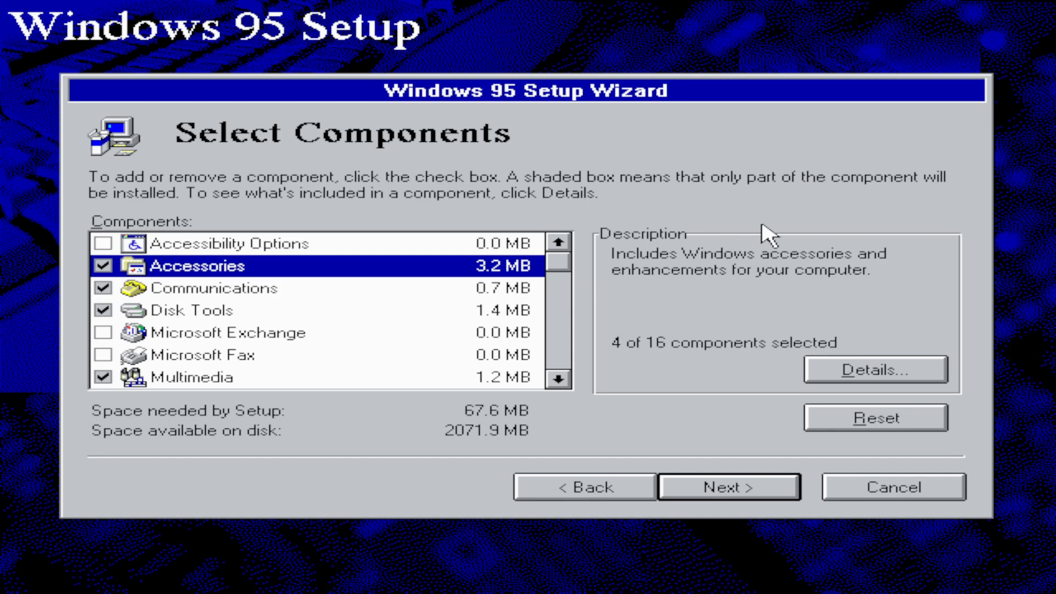
Step: Select the complete Accessories component group and deselect Communications
{"action": "key", "text": "space"}
{"action": "key", "text": "space"}
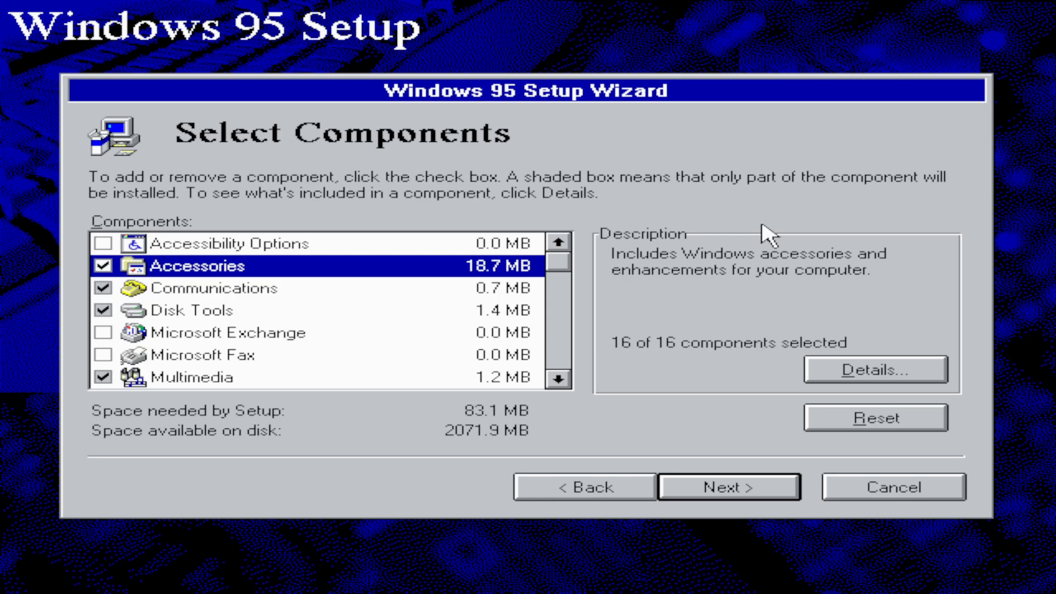
{"action": "key", "text": "Down"}
{"action": "key", "text": "space"}
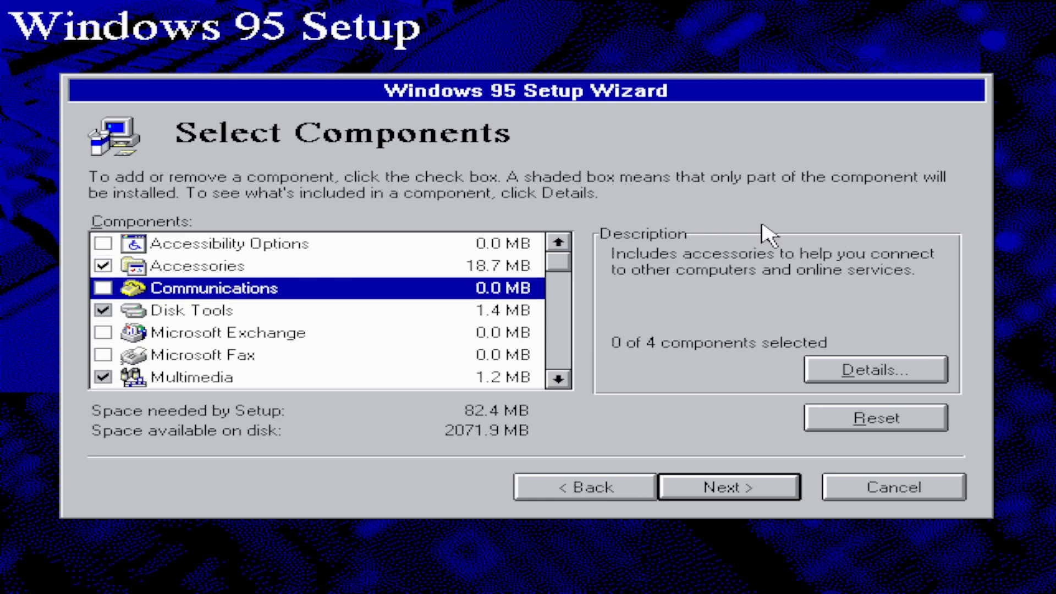
Step: Select the complete Multimedia component group and confirm the component selection
{"action": "key", "text": "Down"}
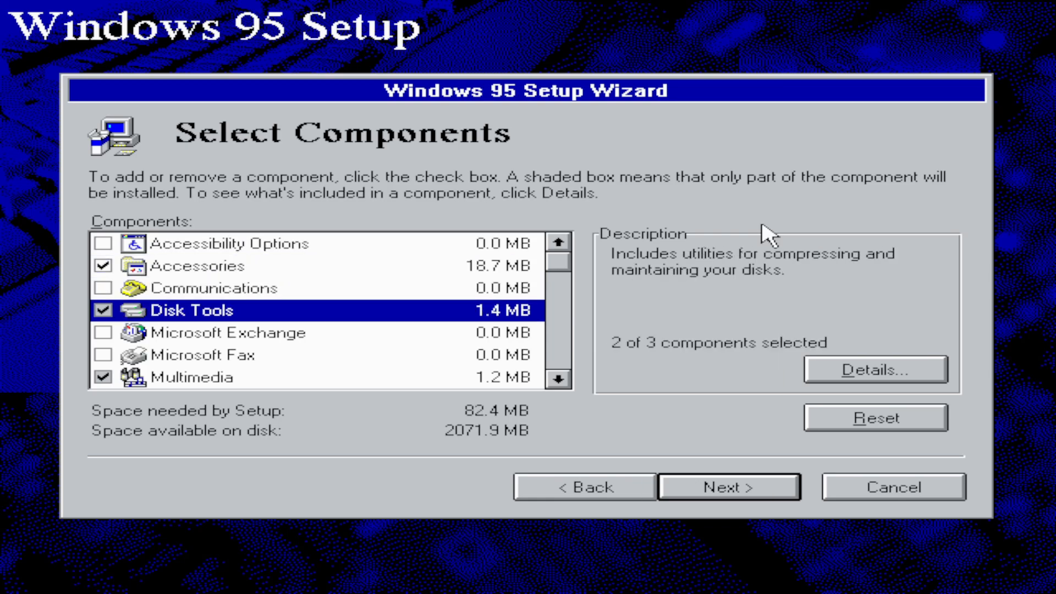
{"action": "key", "text": "Down"}
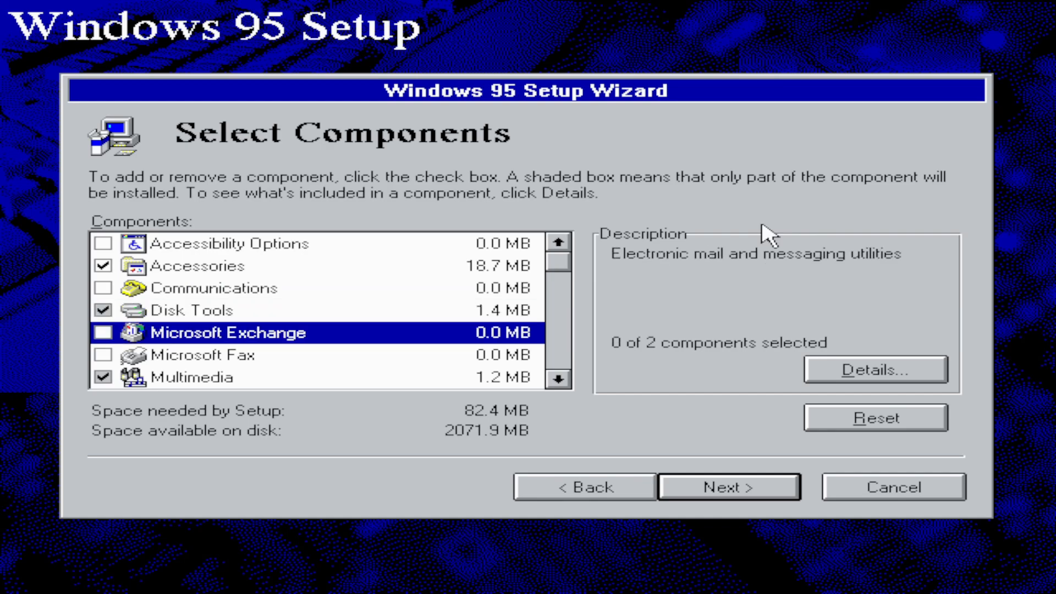
{"action": "key", "text": "Down"}
{"action": "key", "text": "Down"}
{"action": "key", "text": "space"}
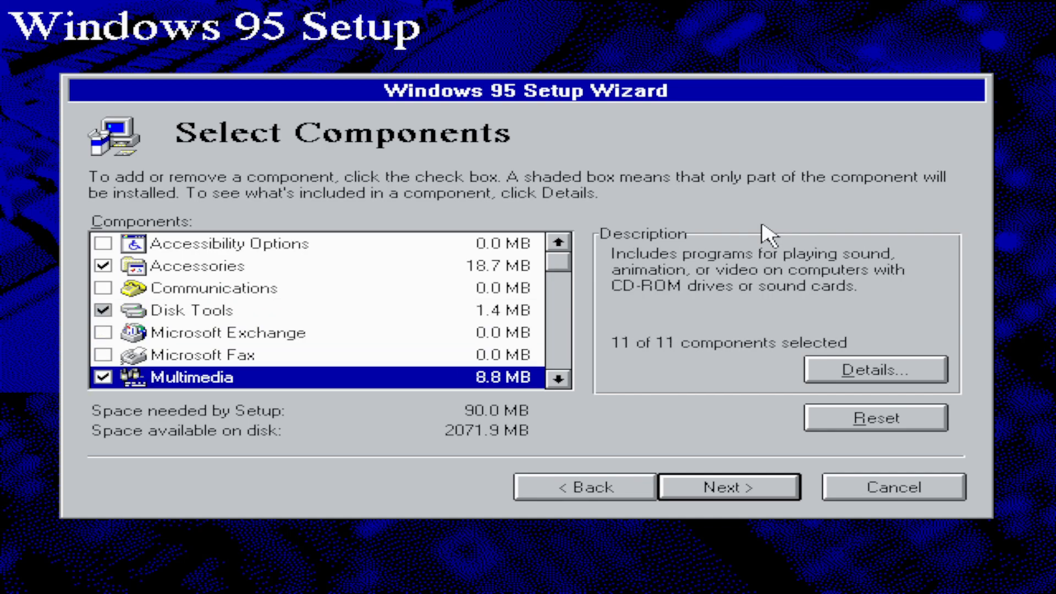
{"action": "key", "text": "Down"}
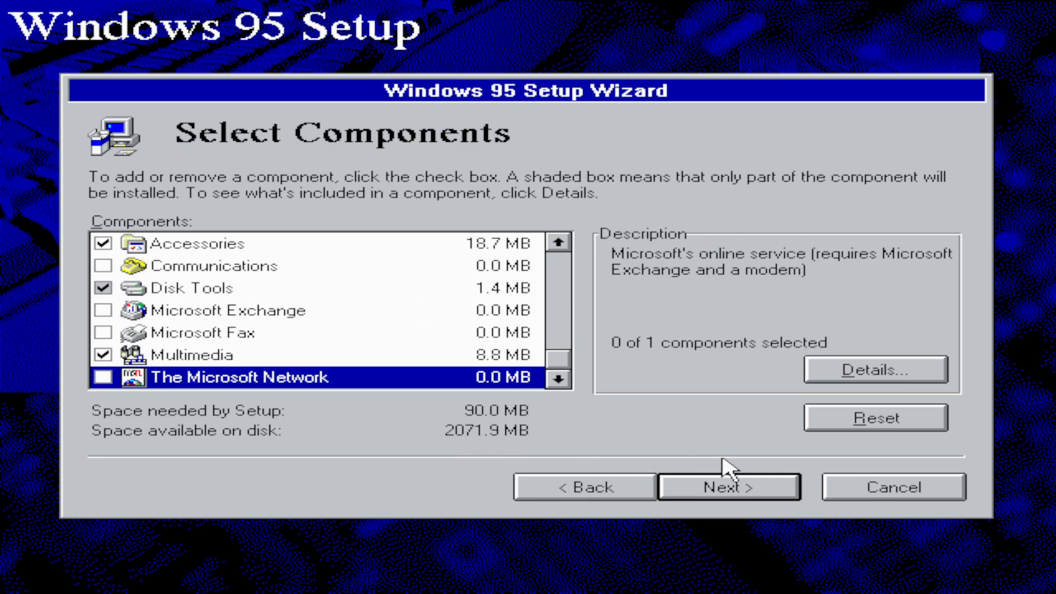
{"action": "left_click", "coordinate": [713, 487]}
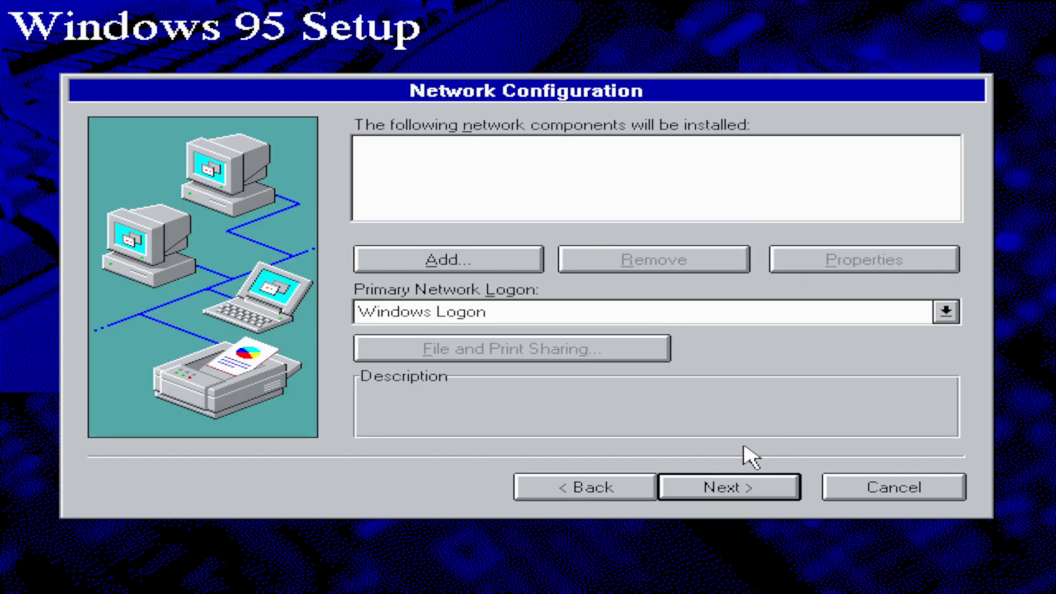
Step: Accept the network configuration without components and set the monitor to the standard type Plug and Play Monitor (VESA DDC)
{"action": "left_click", "coordinate": [702, 487]}
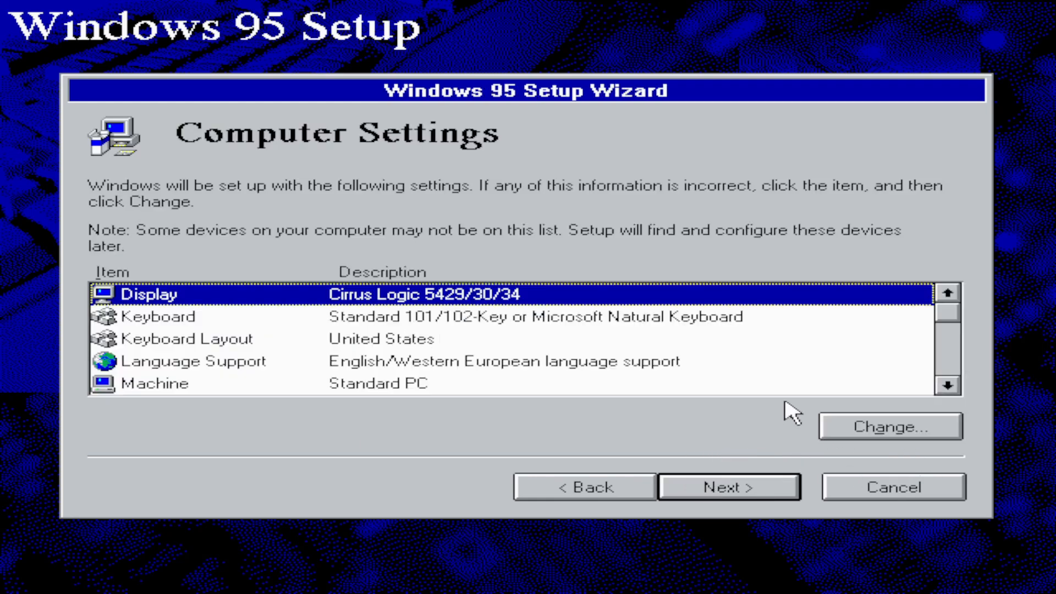
{"action": "left_click", "coordinate": [951, 386]}
{"action": "double_click", "coordinate": [951, 387]}
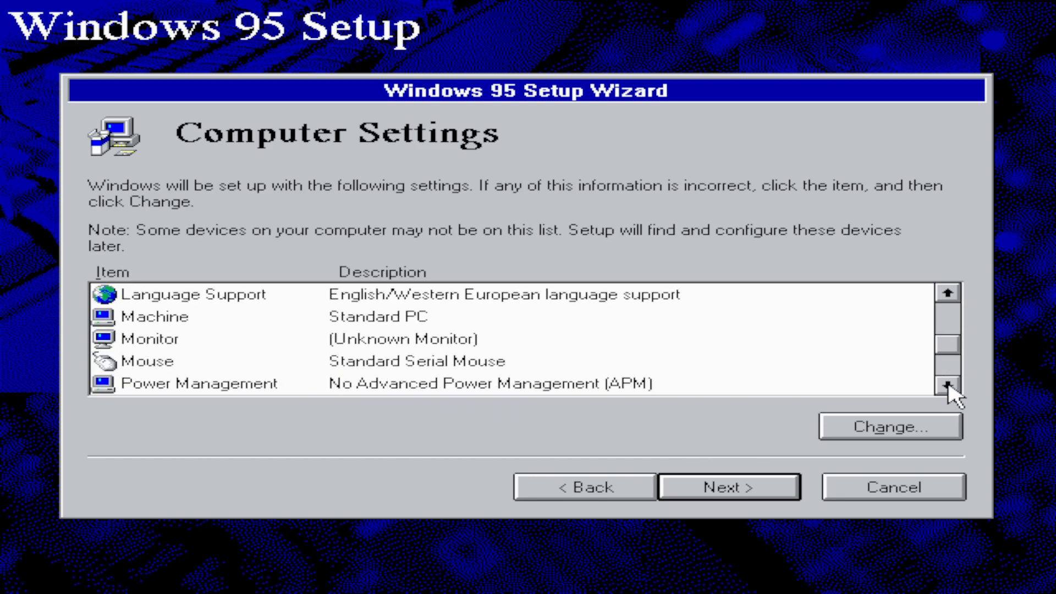
{"action": "double_click", "coordinate": [477, 339]}
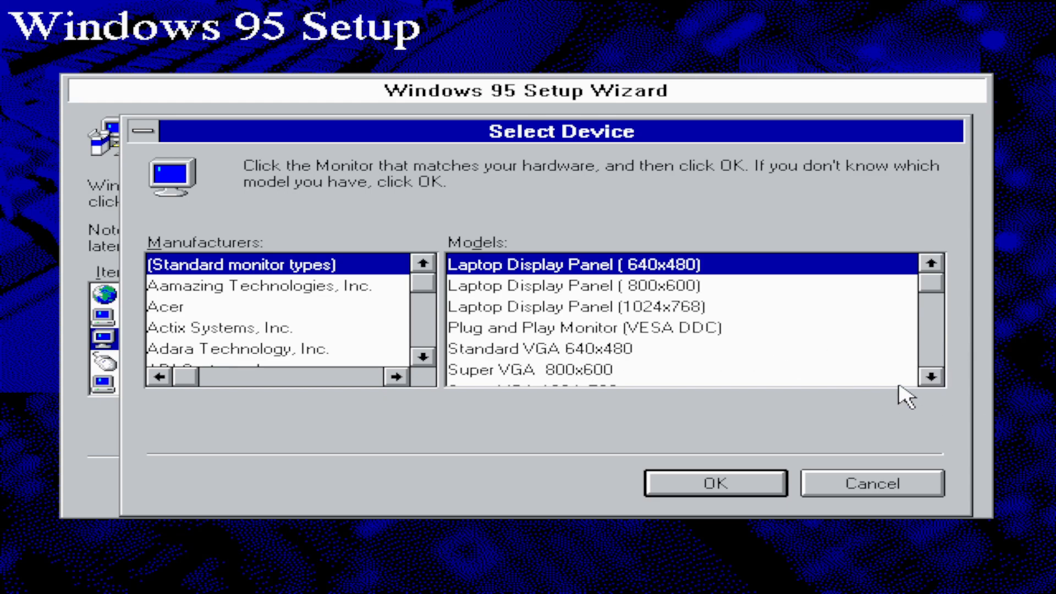
{"action": "left_click", "coordinate": [930, 373]}
{"action": "left_click", "coordinate": [930, 373]}
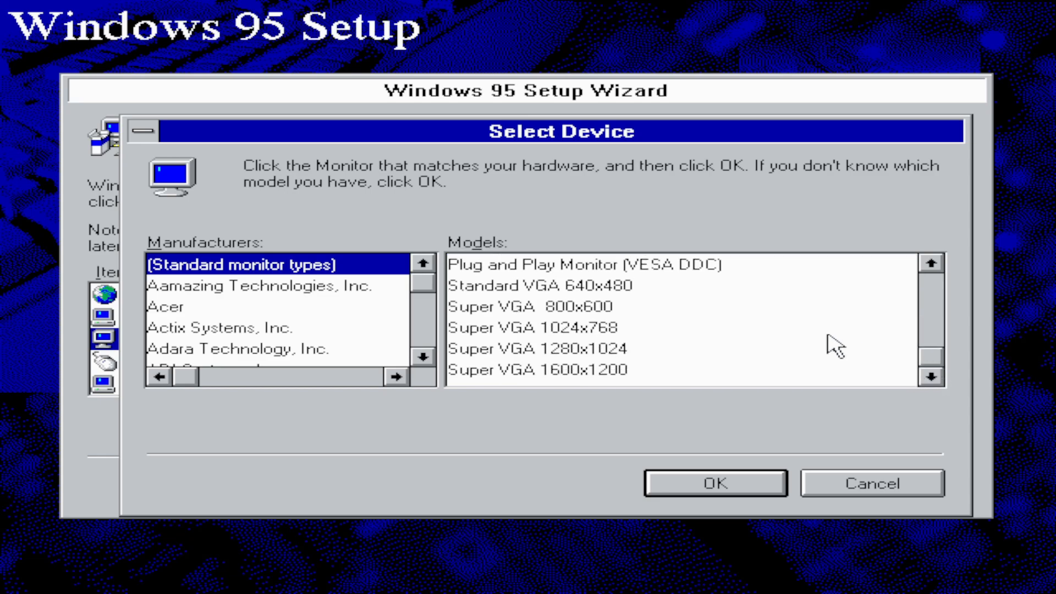
{"action": "double_click", "coordinate": [931, 263]}
{"action": "left_click", "coordinate": [932, 262]}
{"action": "left_click", "coordinate": [666, 316]}
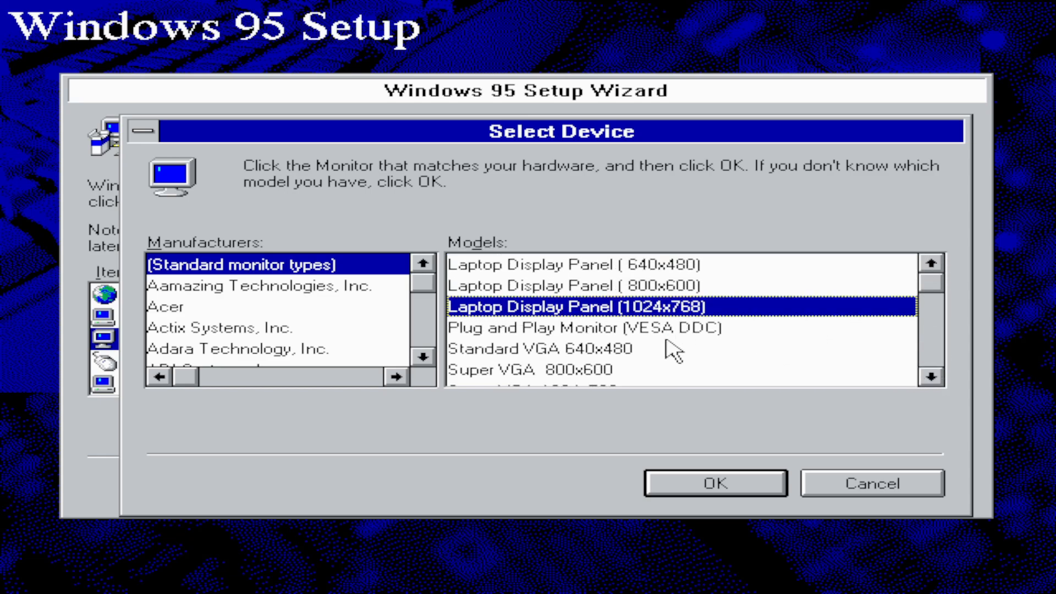
{"action": "left_click", "coordinate": [691, 332]}
{"action": "left_click", "coordinate": [736, 488]}
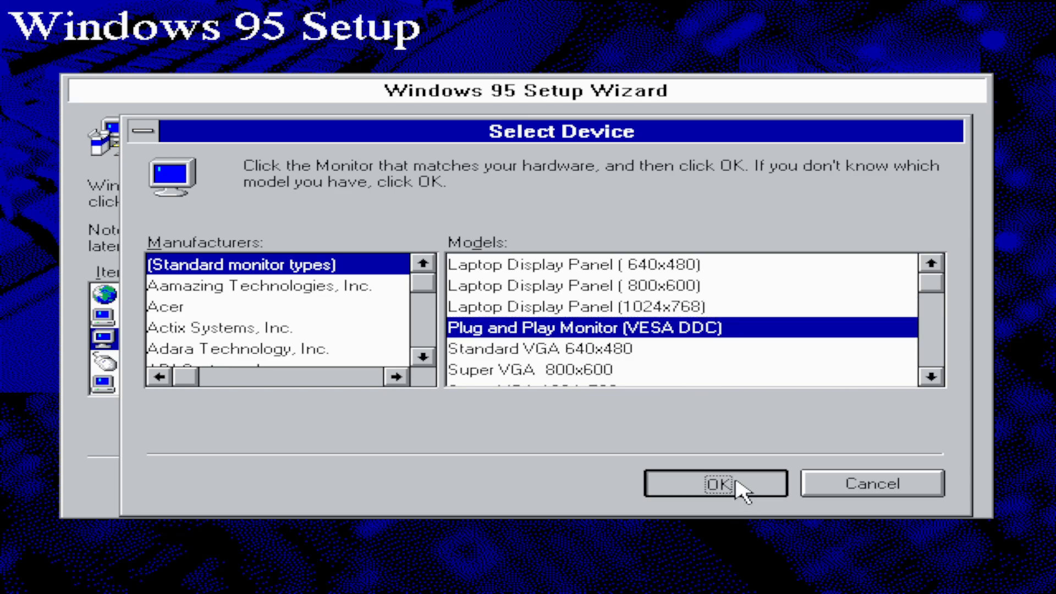
Step: Review the mouse, power management, user interface and remaining entries, and accept the computer settings
{"action": "left_click", "coordinate": [947, 385]}
{"action": "left_click", "coordinate": [947, 385]}
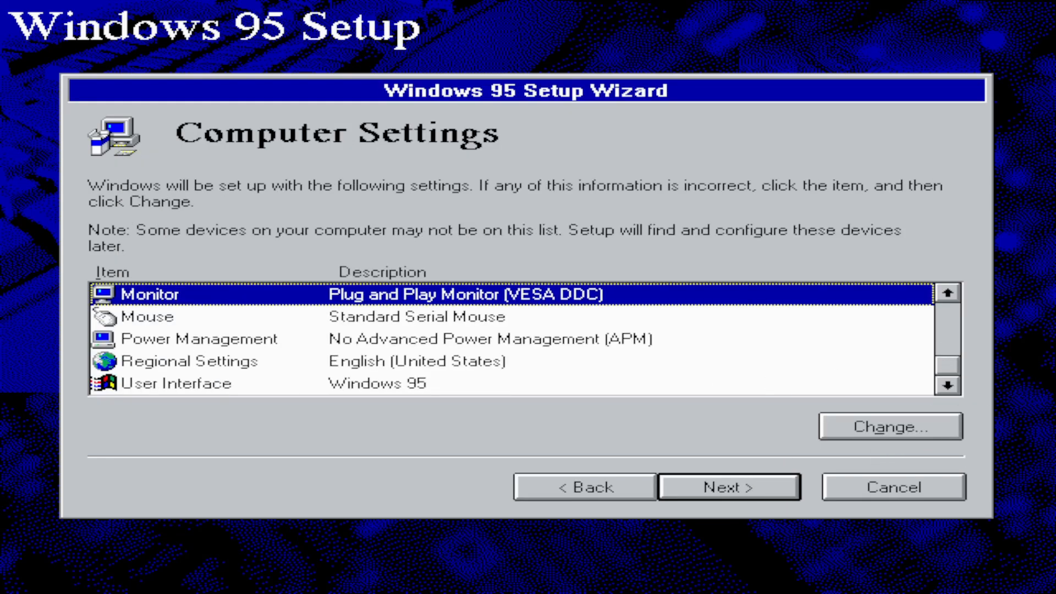
{"action": "left_click", "coordinate": [477, 319]}
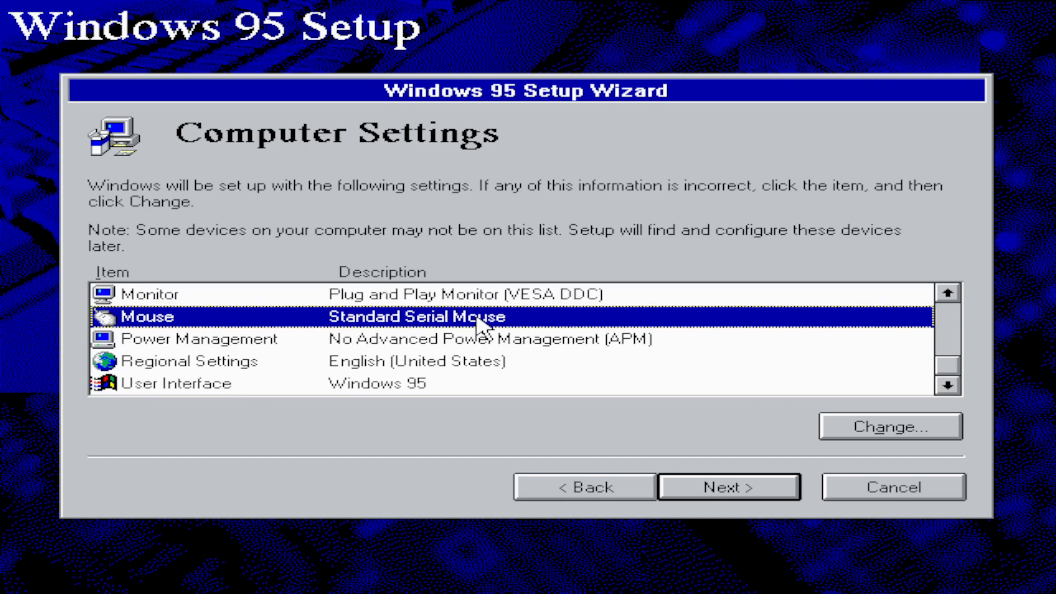
{"action": "left_click", "coordinate": [560, 344]}
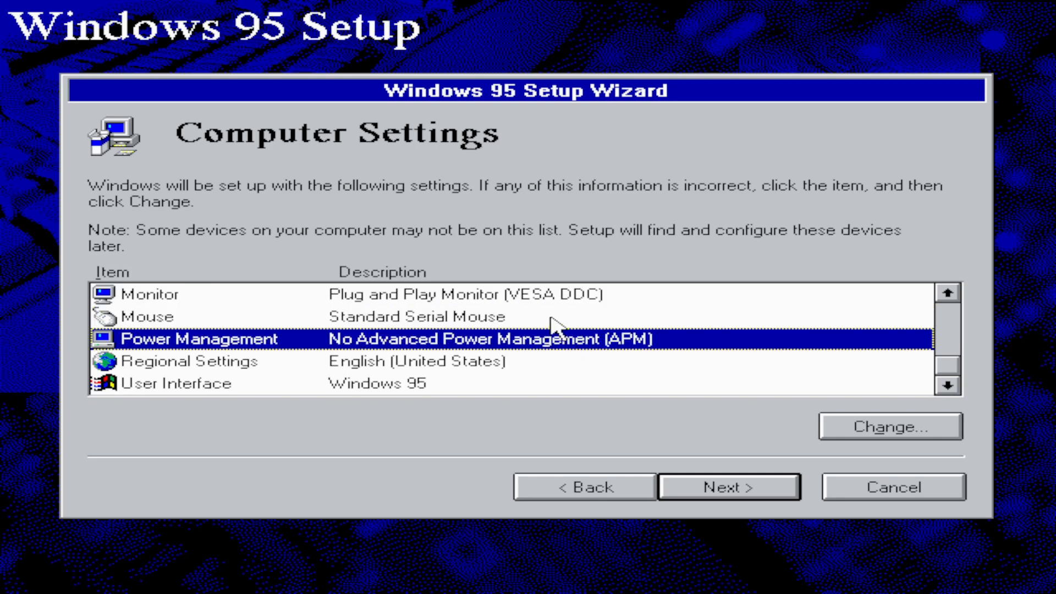
{"action": "left_click", "coordinate": [476, 382]}
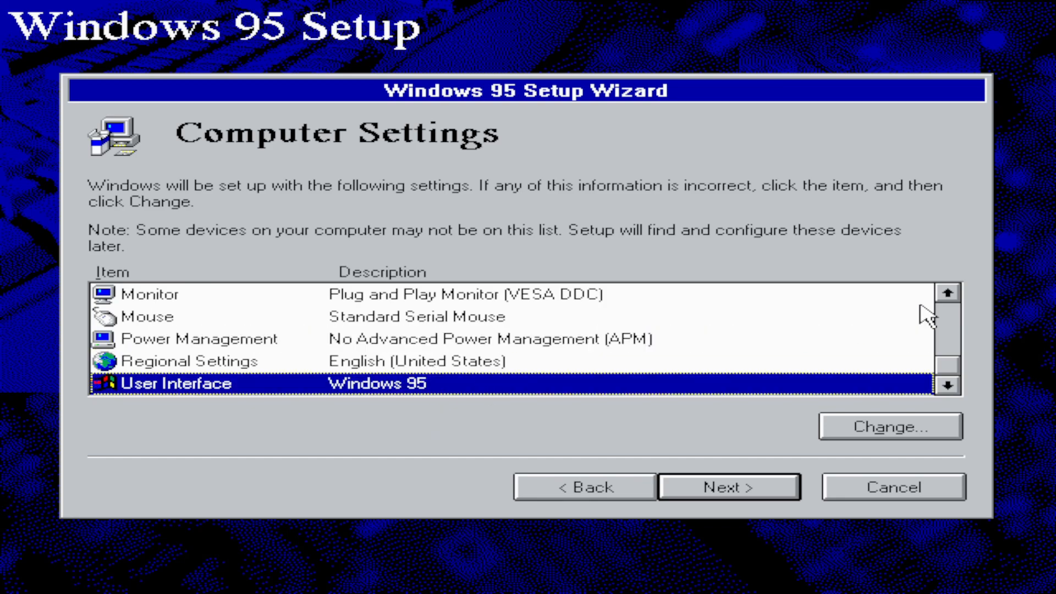
{"action": "left_click", "coordinate": [952, 305]}
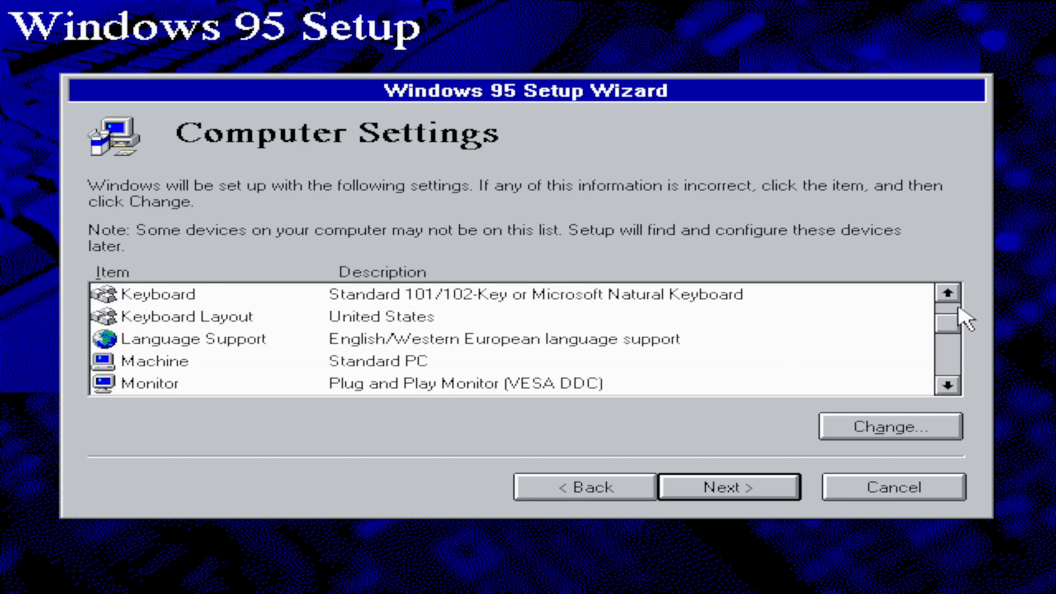
{"action": "left_click", "coordinate": [949, 299]}
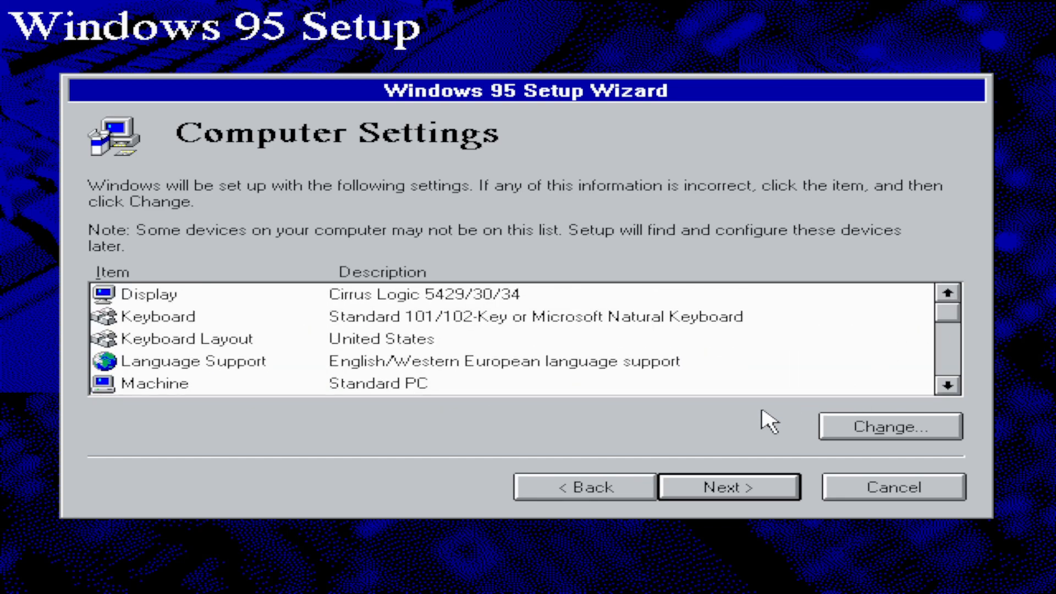
{"action": "left_click", "coordinate": [762, 488]}
Step: Decline the startup disk and start copying the Windows 95 files
{"action": "left_click", "coordinate": [592, 344]}
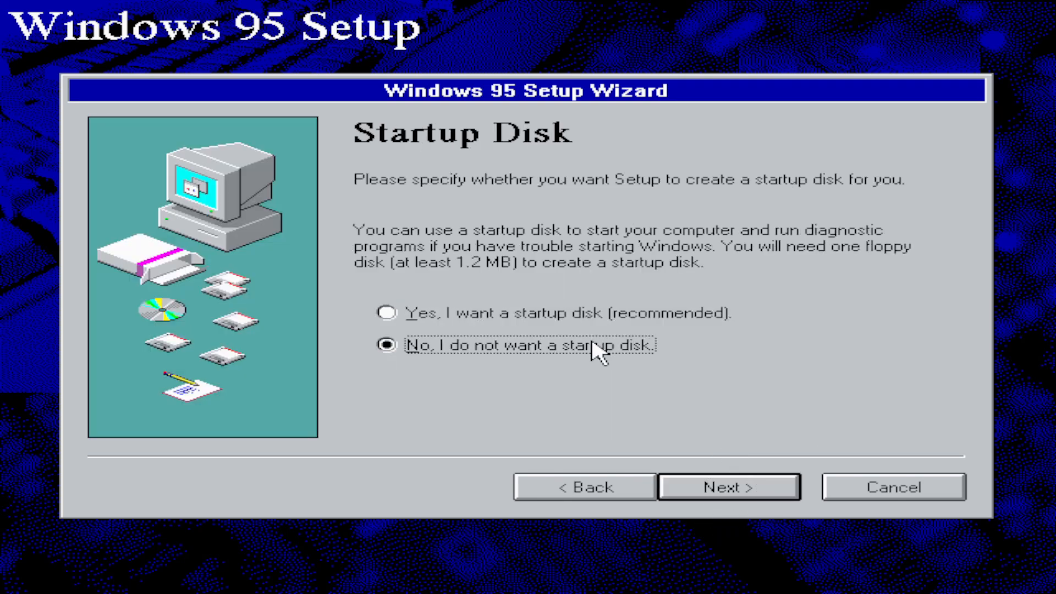
{"action": "left_click", "coordinate": [764, 489]}
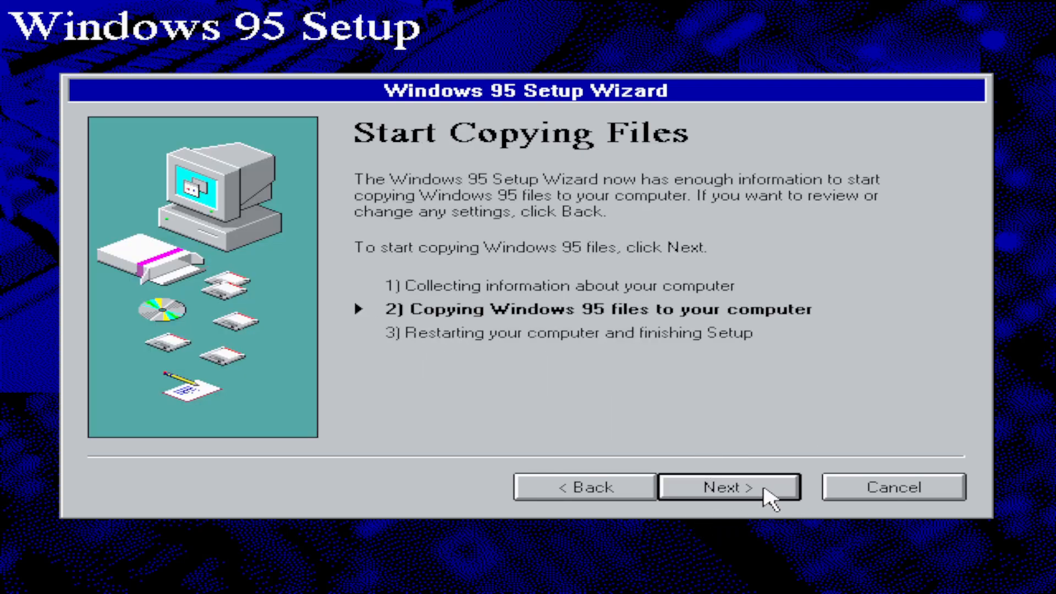
{"action": "left_click", "coordinate": [764, 487]}
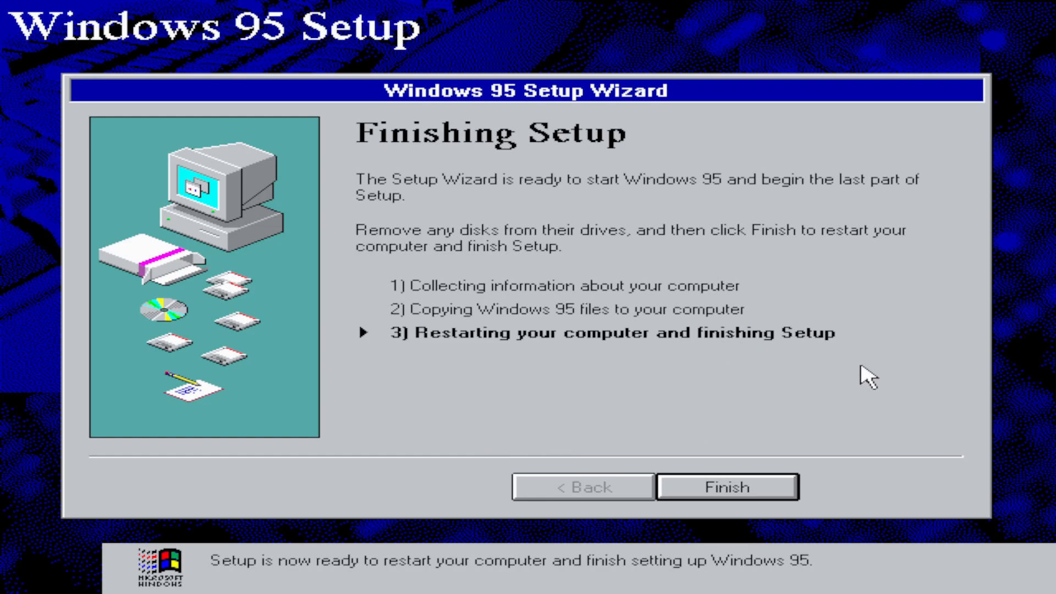
Step: Restart into the last part of Setup, keep the date, time and time zone settings, and skip the printer installation
{"action": "left_click", "coordinate": [740, 484]}
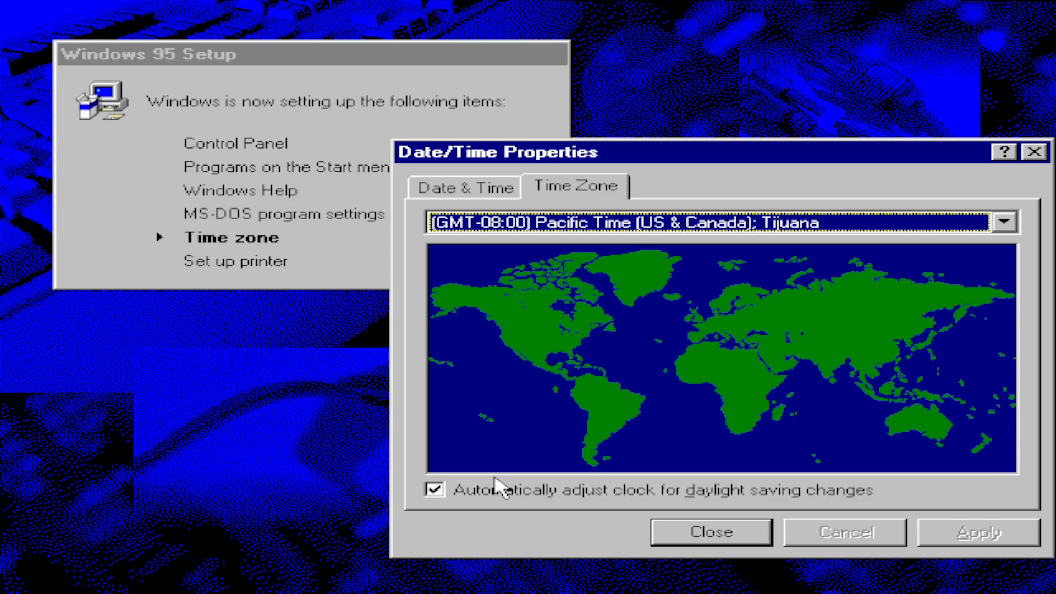
{"action": "left_click", "coordinate": [462, 190]}
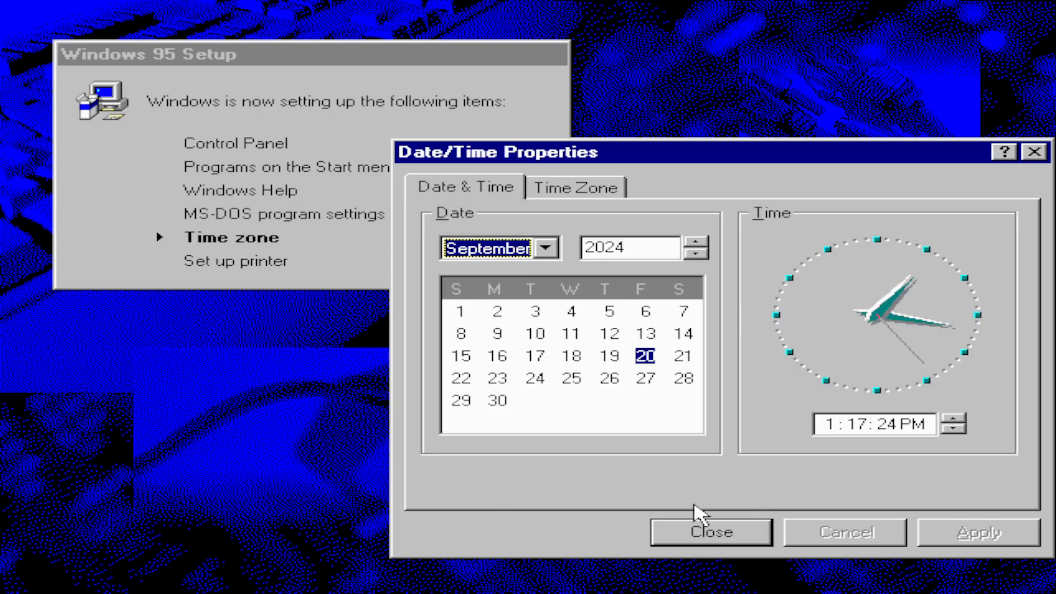
{"action": "left_click", "coordinate": [694, 533]}
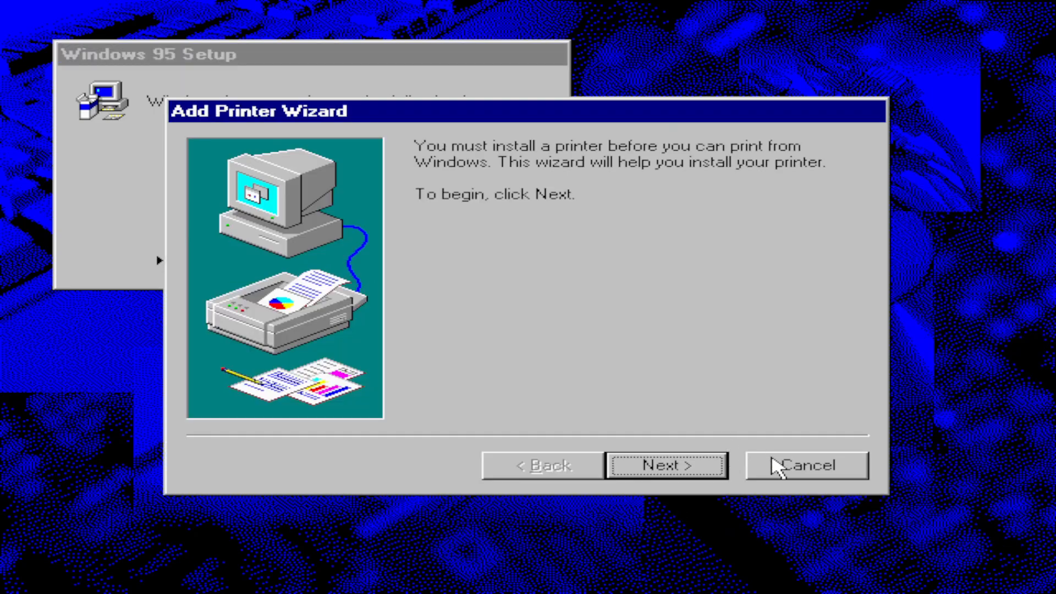
{"action": "left_click", "coordinate": [772, 462]}
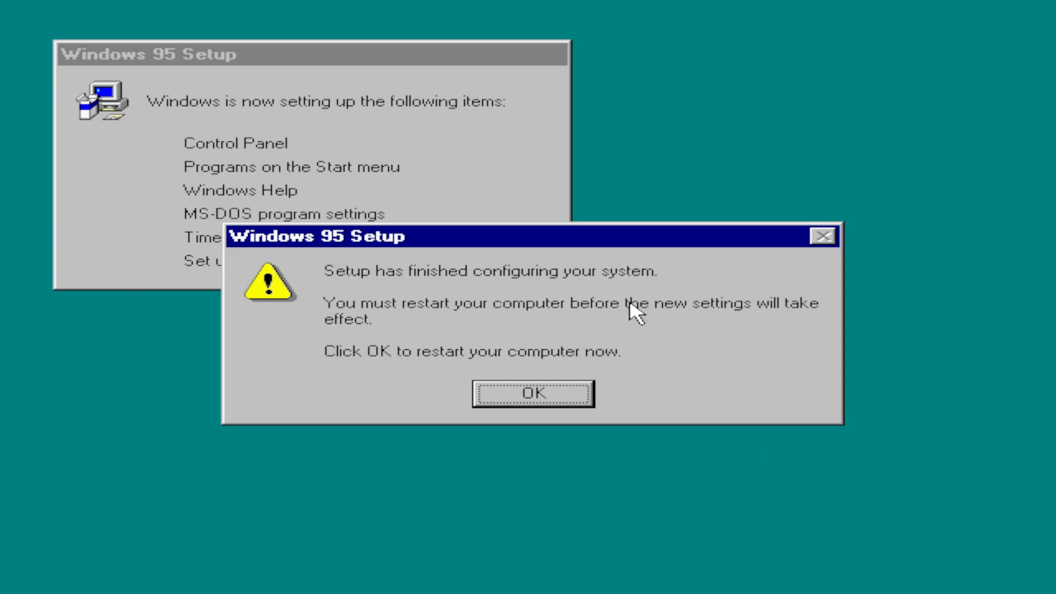
Step: Restart the computer to complete Setup and dismiss the Welcome window on the desktop
{"action": "left_click", "coordinate": [545, 394]}
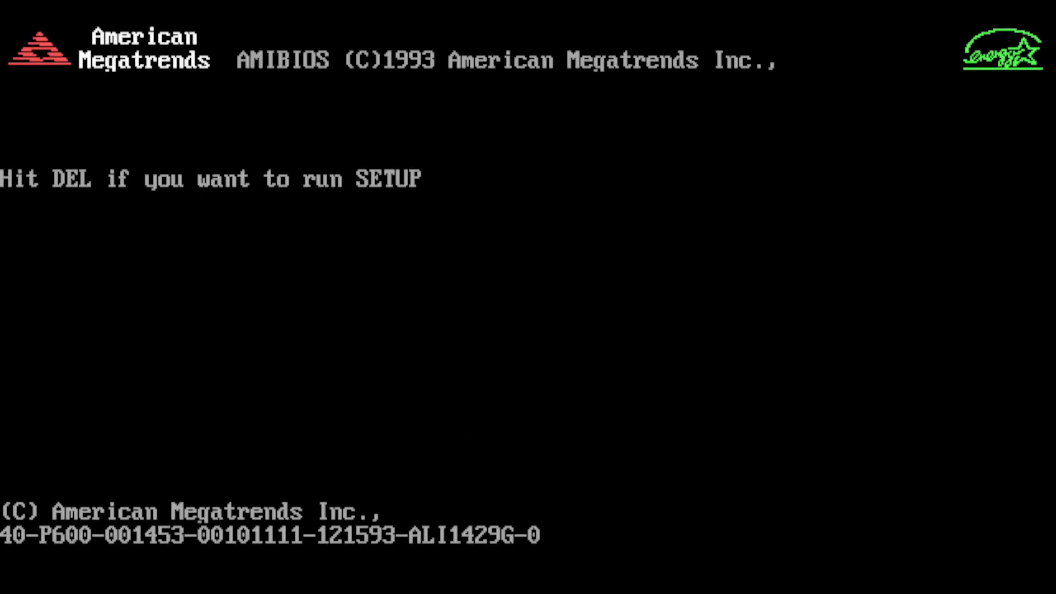
{"action": "key", "text": "Delete"}
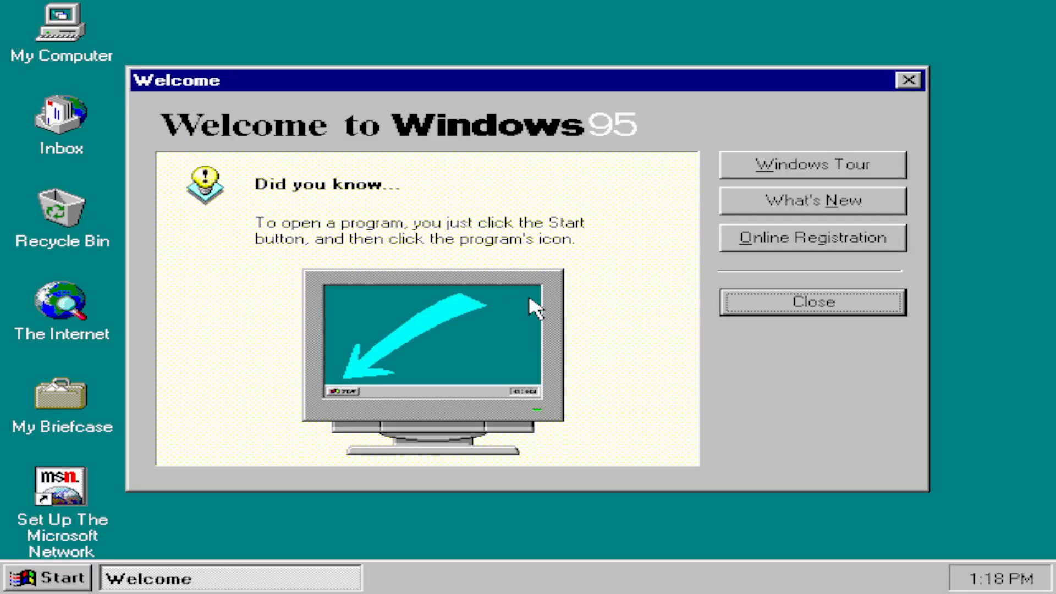
{"action": "left_click", "coordinate": [829, 310]}
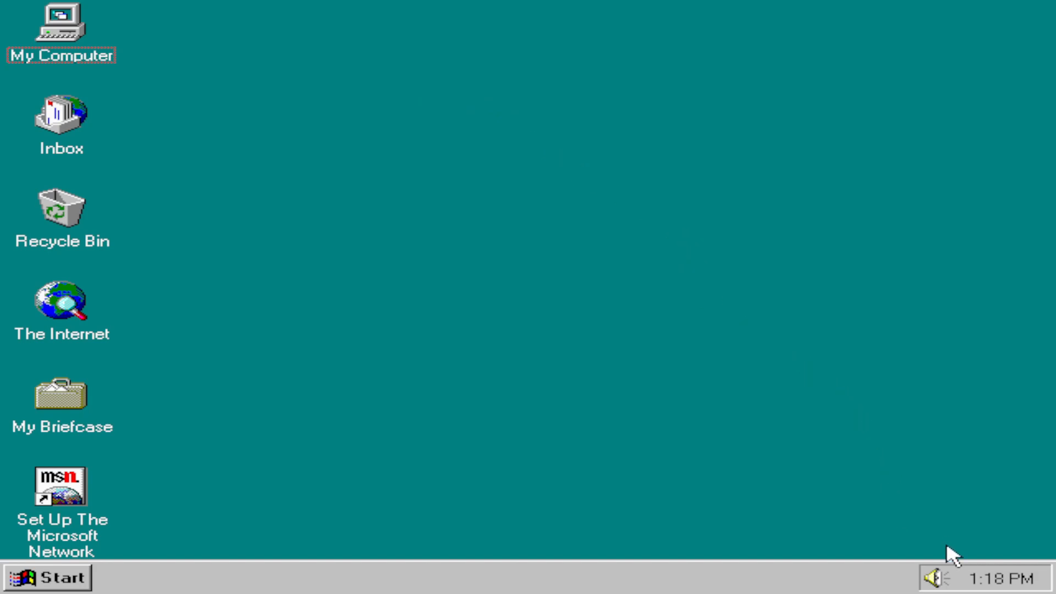
Step: Raise the master, Wave, MIDI and CD volumes to maximum in Volume Control and close it
{"action": "right_click", "coordinate": [934, 573]}
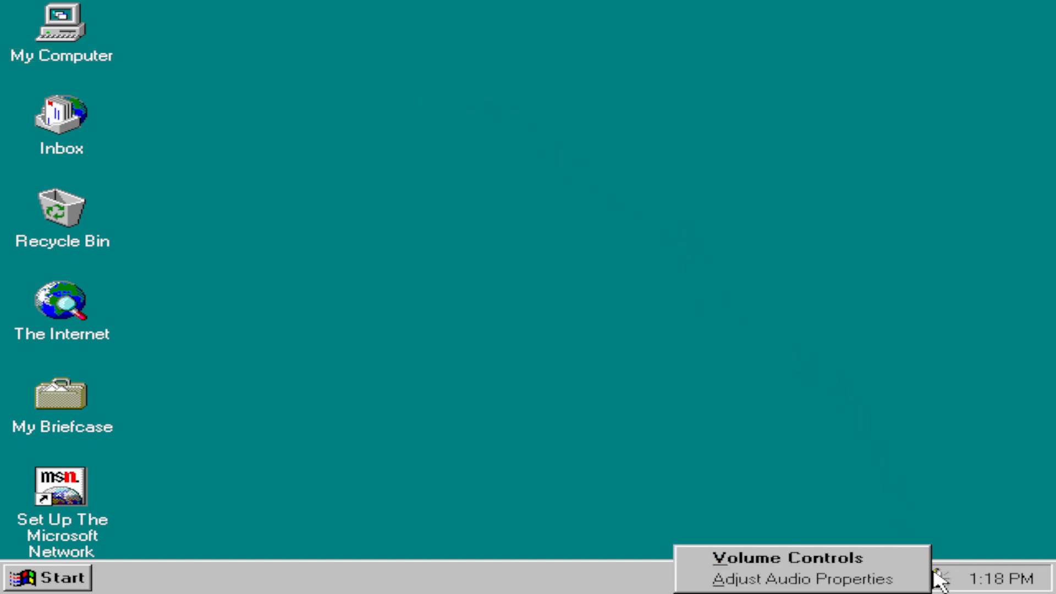
{"action": "left_click", "coordinate": [853, 559]}
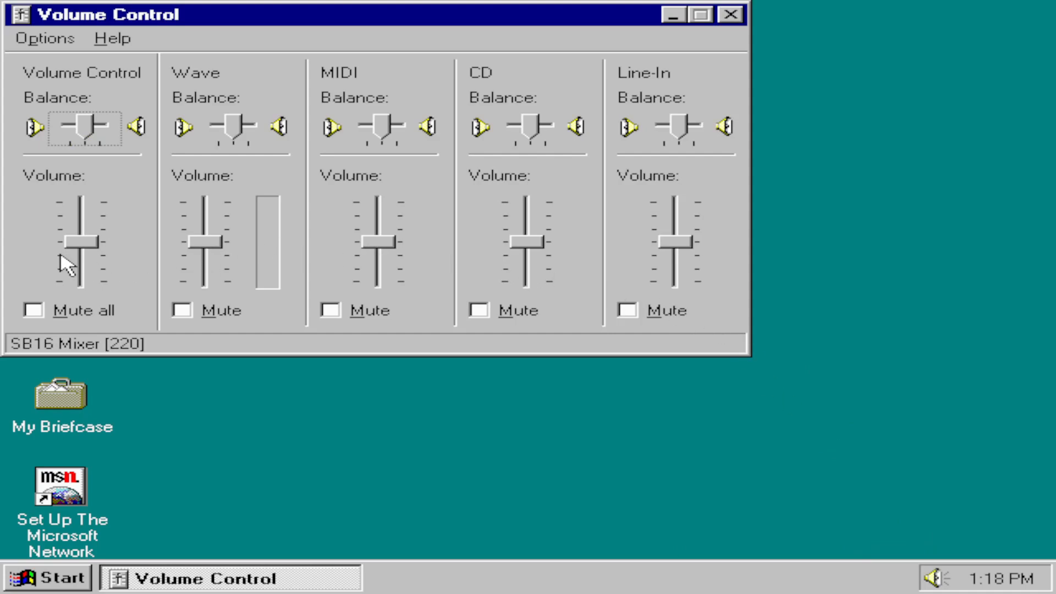
{"action": "left_click_drag", "start_coordinate": [83, 245], "coordinate": [94, 142]}
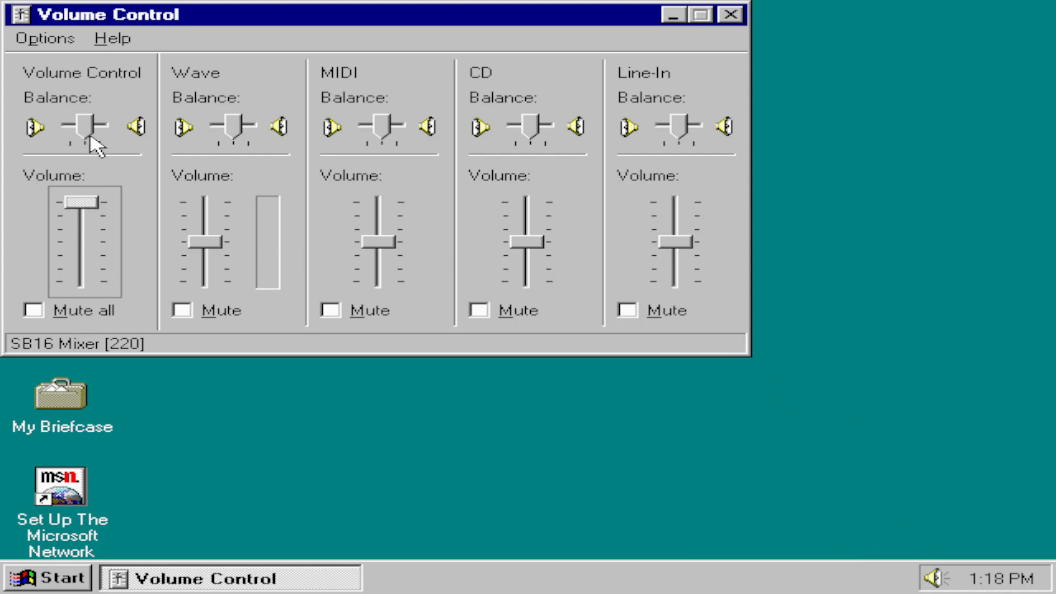
{"action": "left_click_drag", "start_coordinate": [219, 242], "coordinate": [217, 208]}
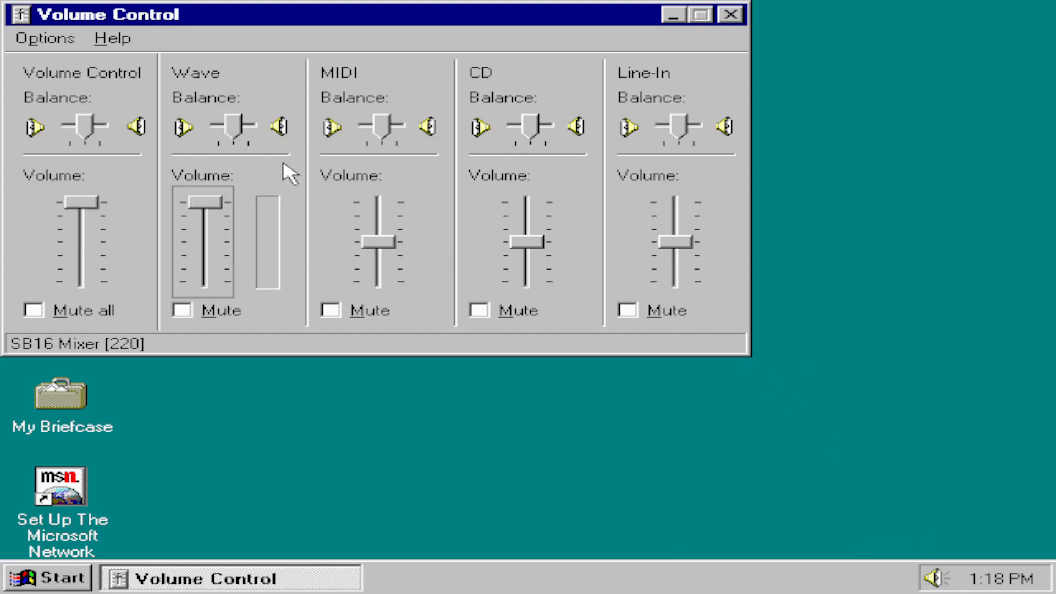
{"action": "left_click_drag", "start_coordinate": [383, 245], "coordinate": [387, 165]}
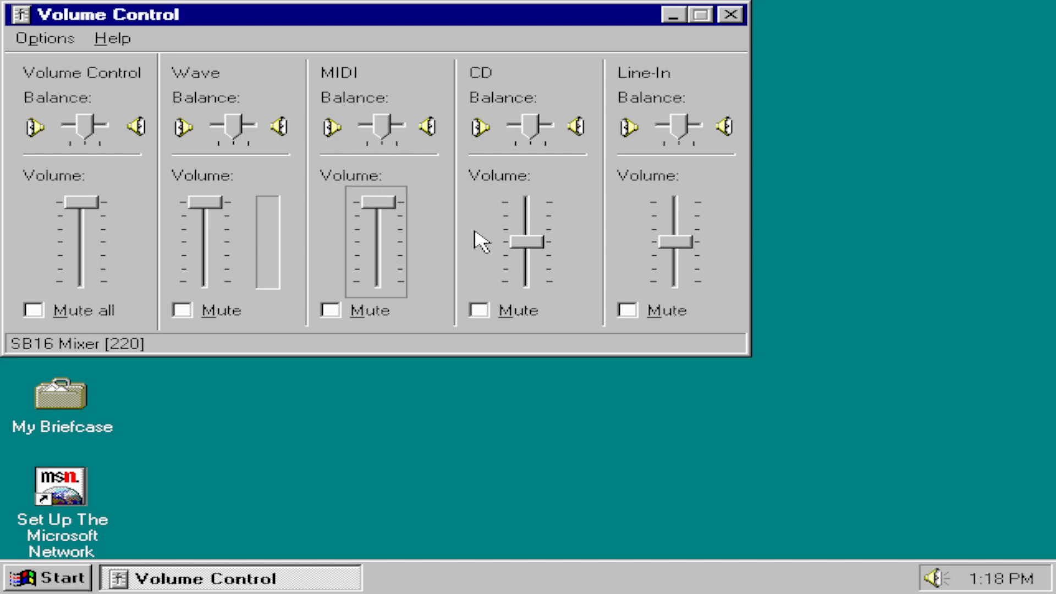
{"action": "left_click_drag", "start_coordinate": [532, 244], "coordinate": [538, 127]}
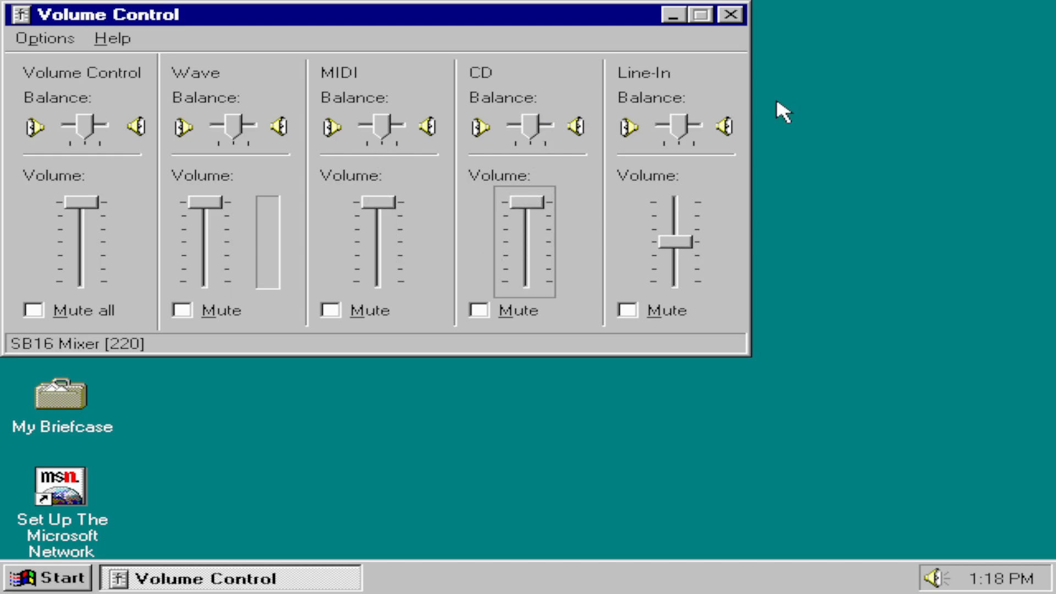
{"action": "left_click", "coordinate": [734, 15]}
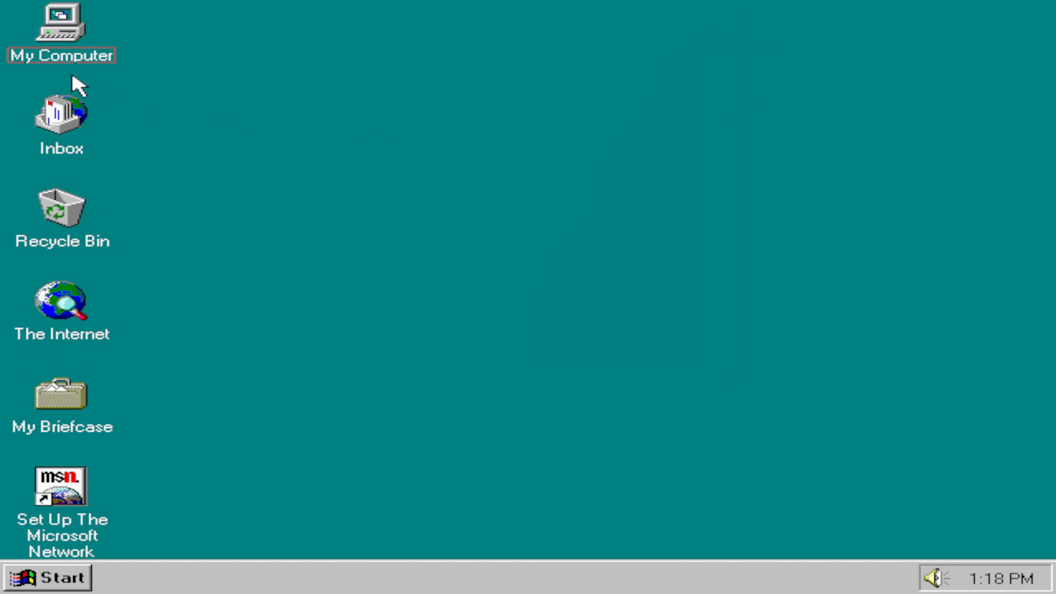
Step: Examine the contents of drives D: and C: from My Computer, closing each drive window
{"action": "double_click", "coordinate": [70, 34]}
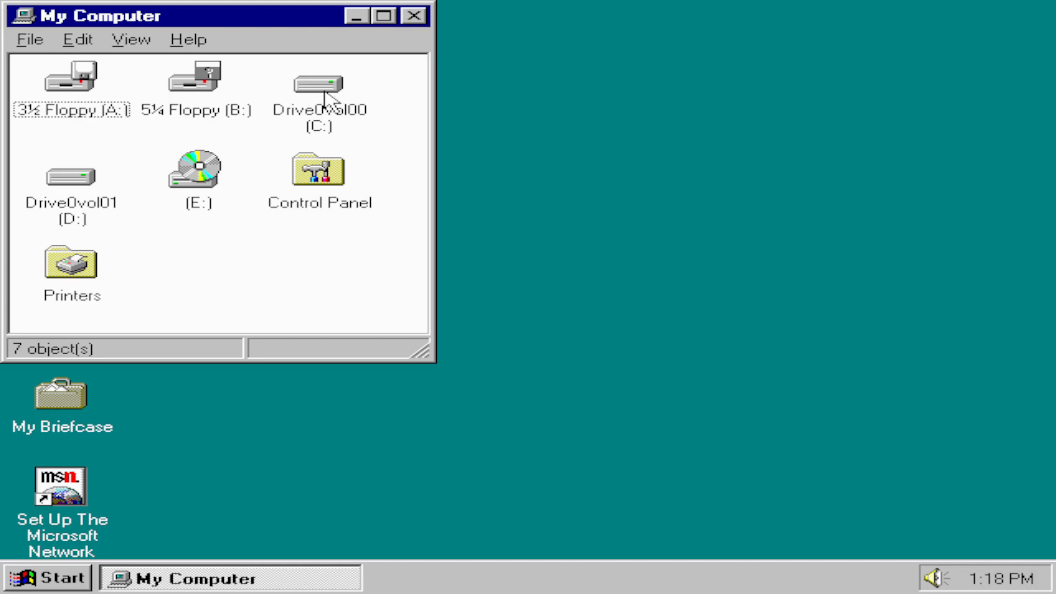
{"action": "double_click", "coordinate": [93, 175]}
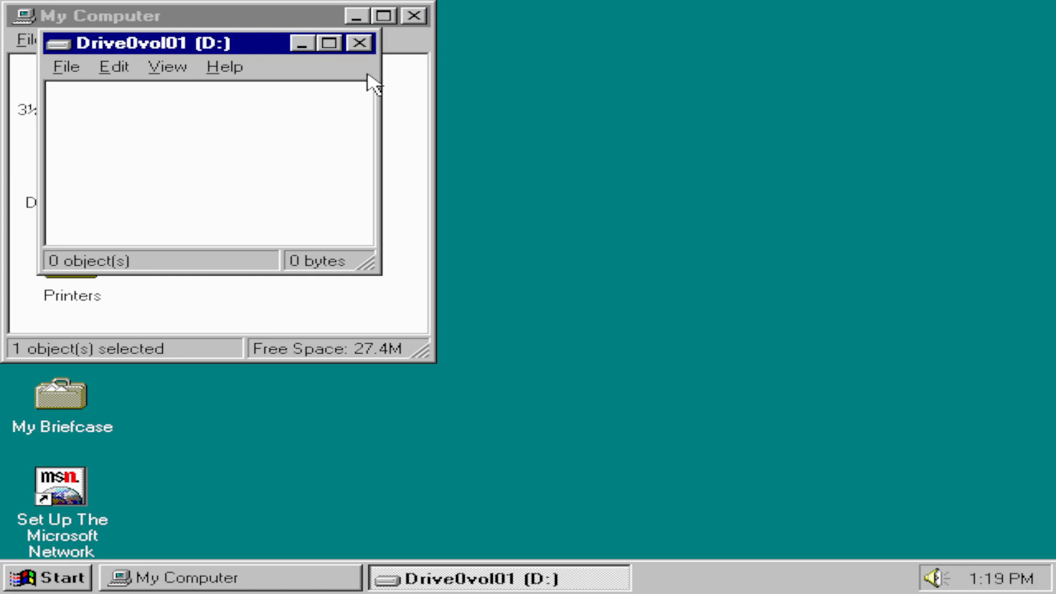
{"action": "left_click", "coordinate": [359, 43]}
{"action": "double_click", "coordinate": [352, 107]}
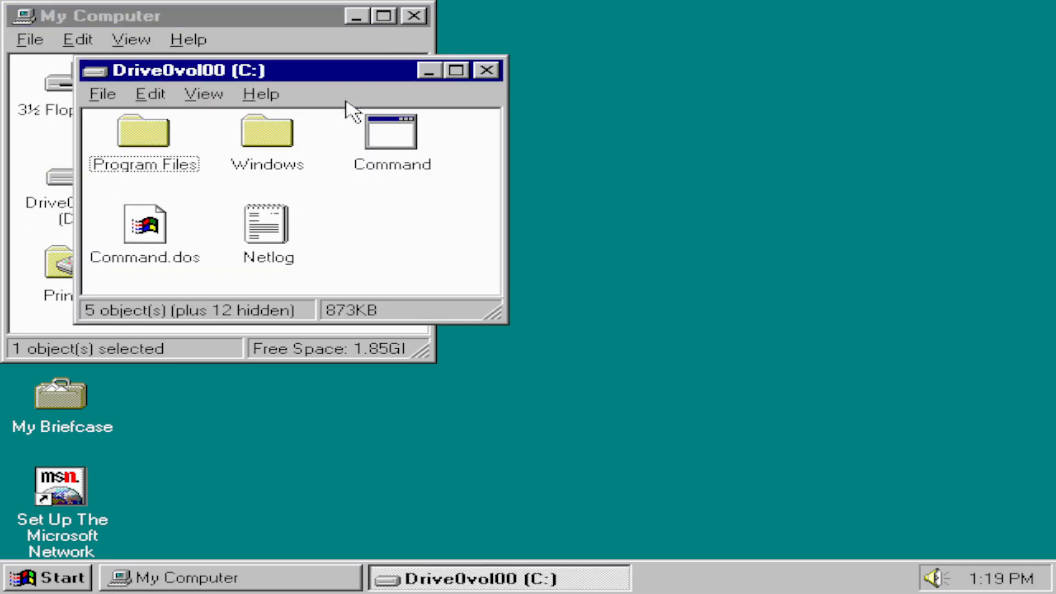
{"action": "left_click", "coordinate": [488, 70]}
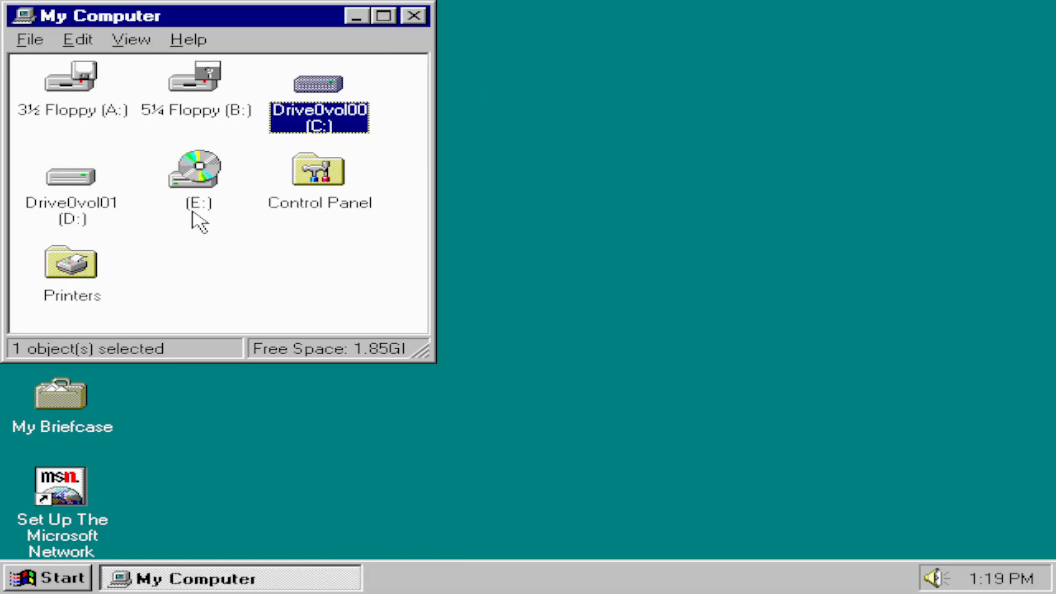
Step: Load the Windows 95 disc into CD-ROM drive E: and bring up its autorun window
{"action": "left_click", "coordinate": [199, 174]}
{"action": "left_click", "coordinate": [263, 266]}
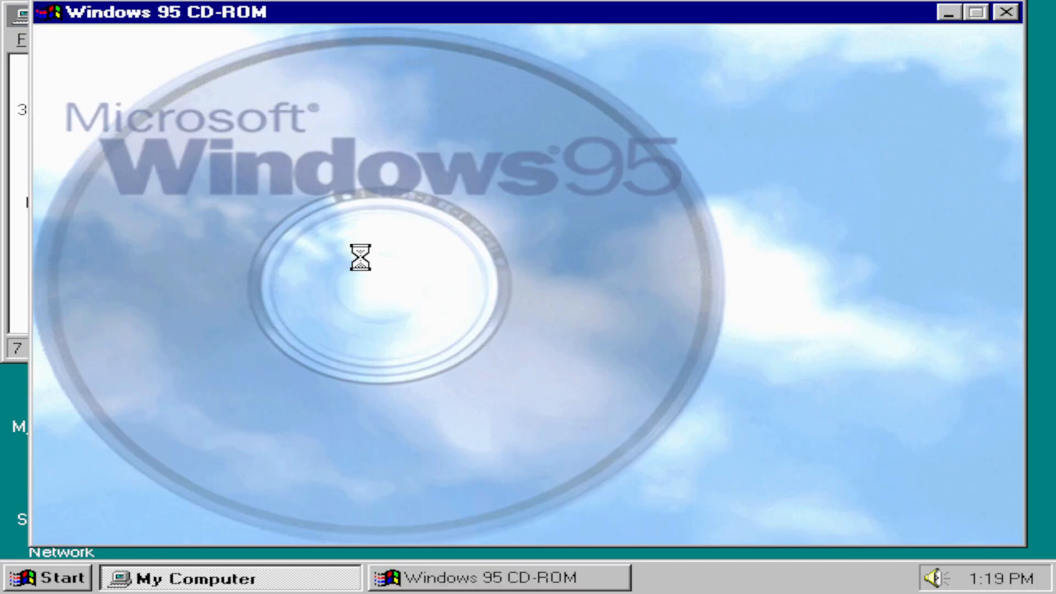
{"action": "mouse_move", "coordinate": [914, 246]}
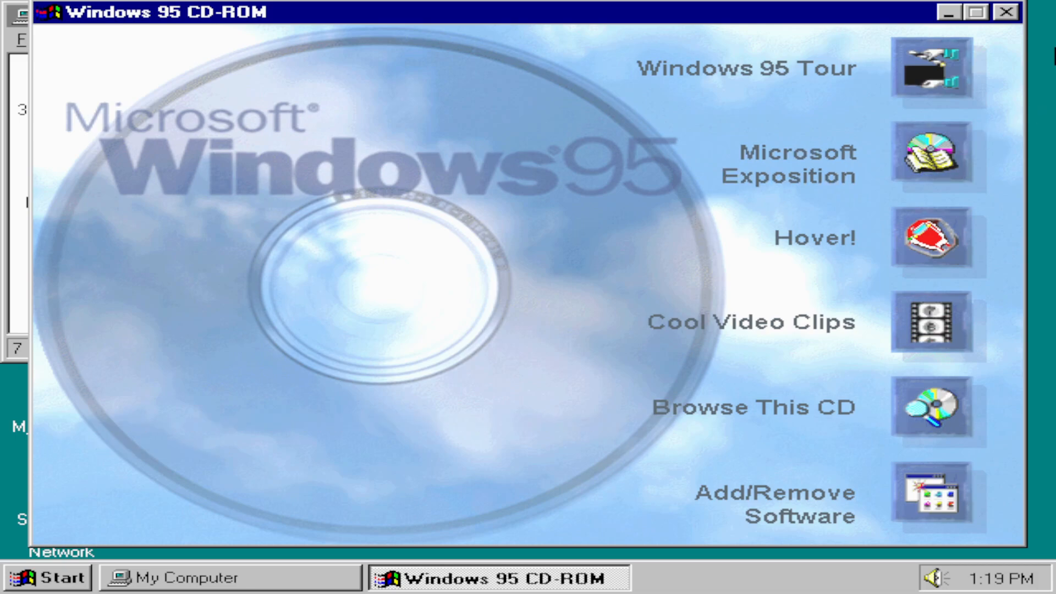
Step: Close the Windows 95 CD-ROM and My Computer windows and bring up the computer's System Properties
{"action": "left_click", "coordinate": [1007, 12]}
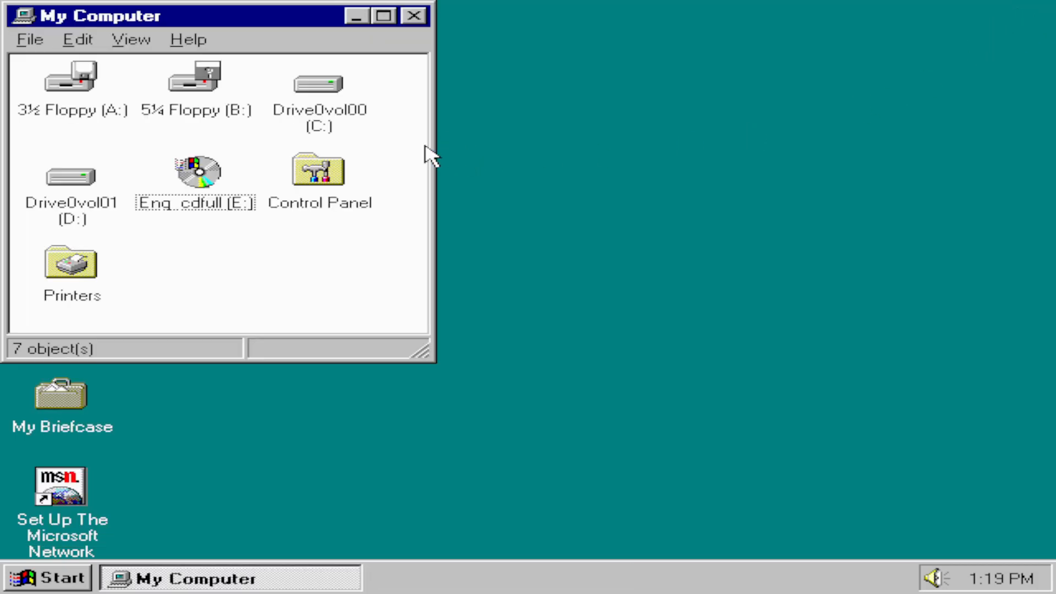
{"action": "left_click", "coordinate": [414, 16]}
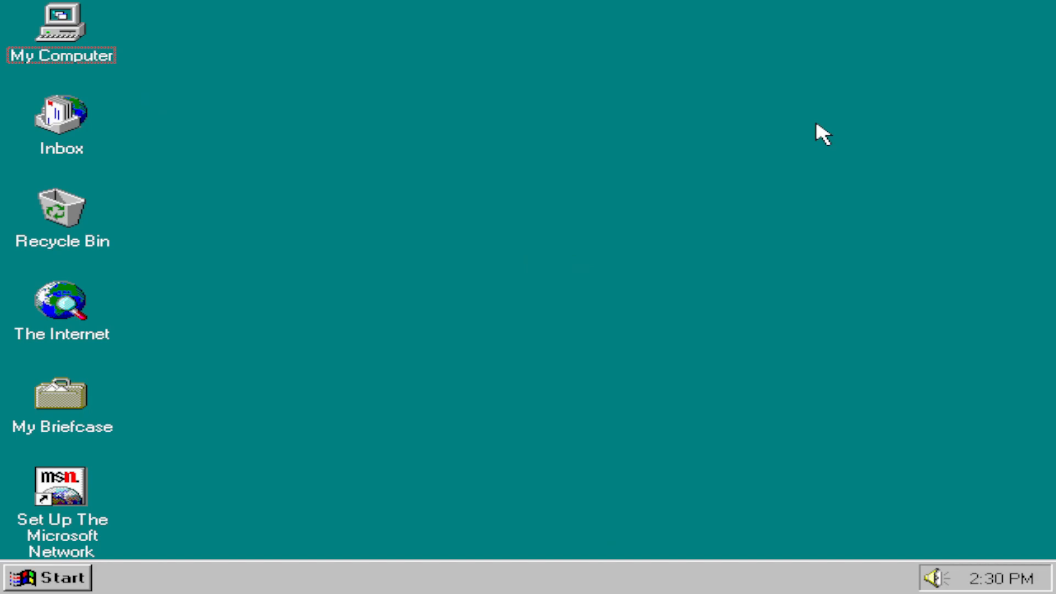
{"action": "right_click", "coordinate": [64, 41]}
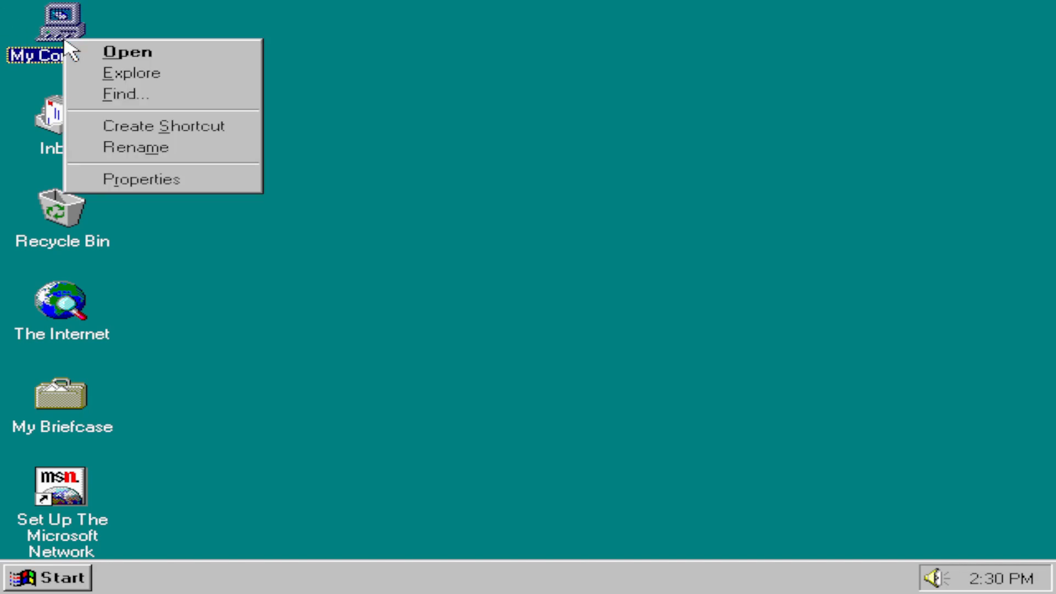
{"action": "left_click", "coordinate": [167, 179]}
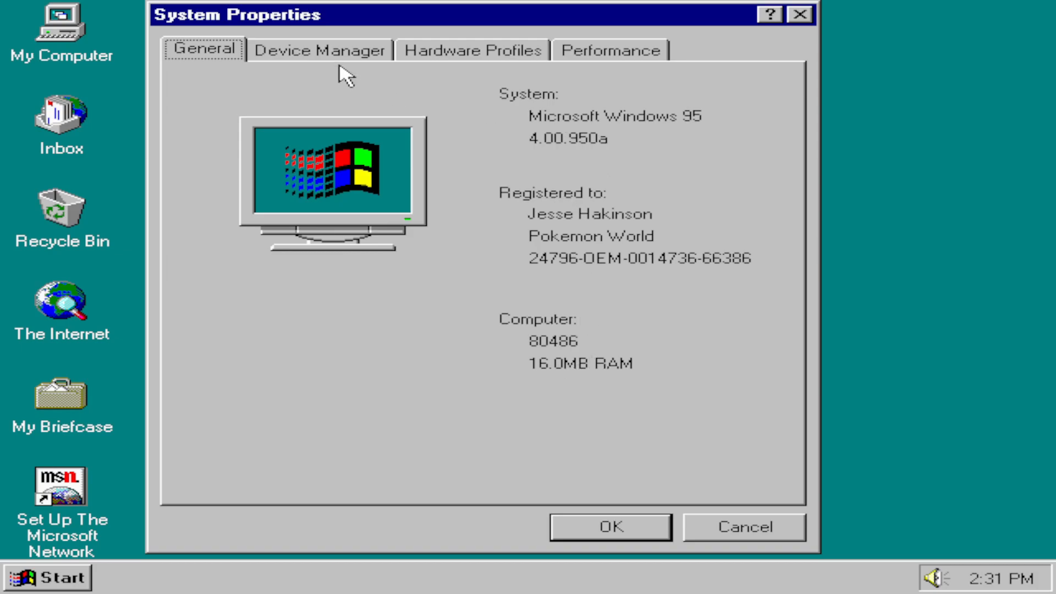
{"action": "left_click", "coordinate": [332, 50]}
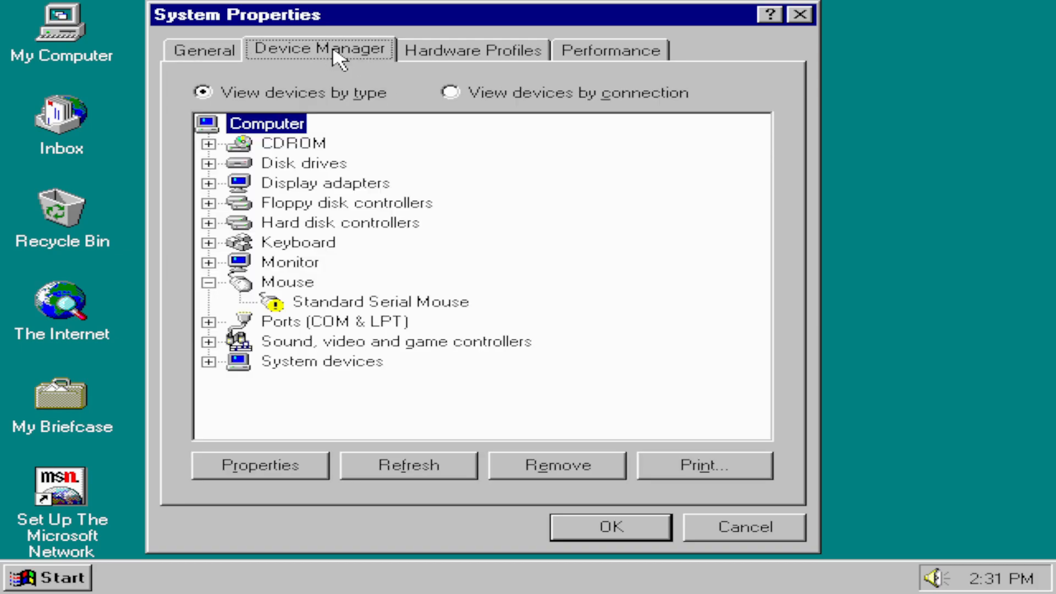
{"action": "double_click", "coordinate": [379, 305]}
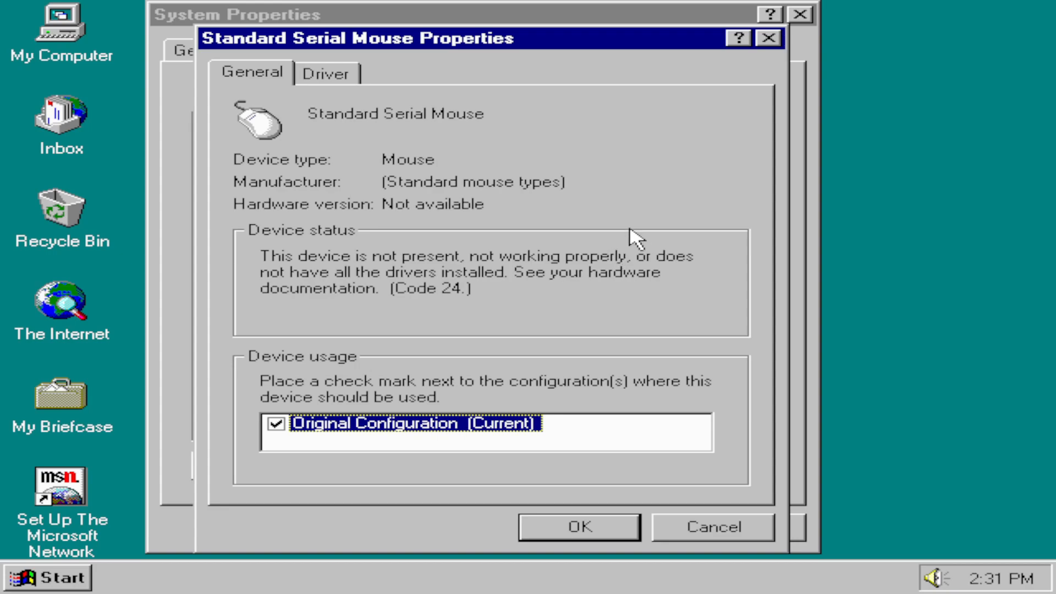
{"action": "left_click", "coordinate": [339, 73]}
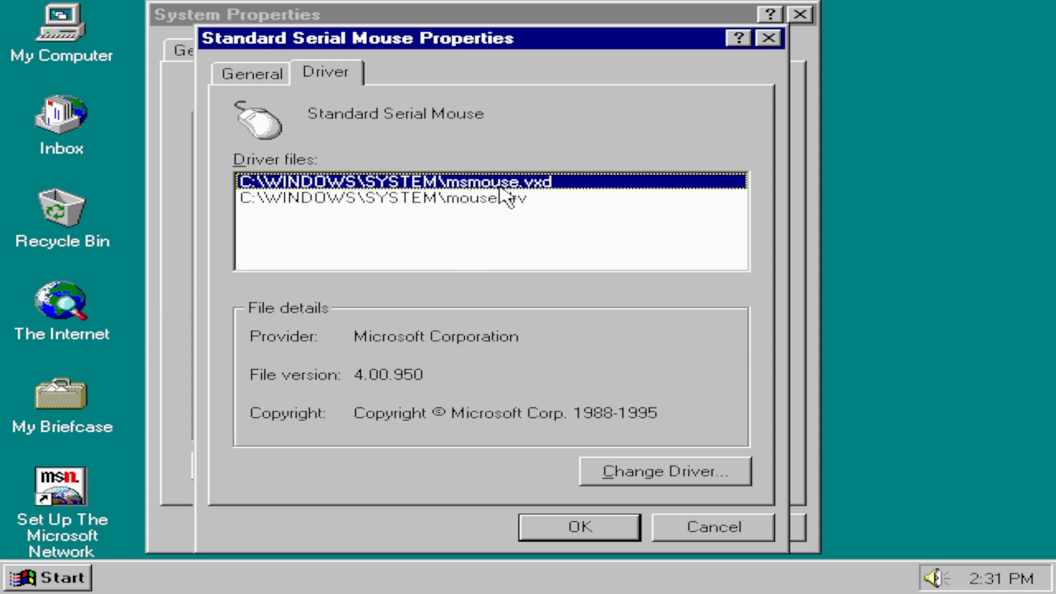
{"action": "left_click", "coordinate": [488, 203]}
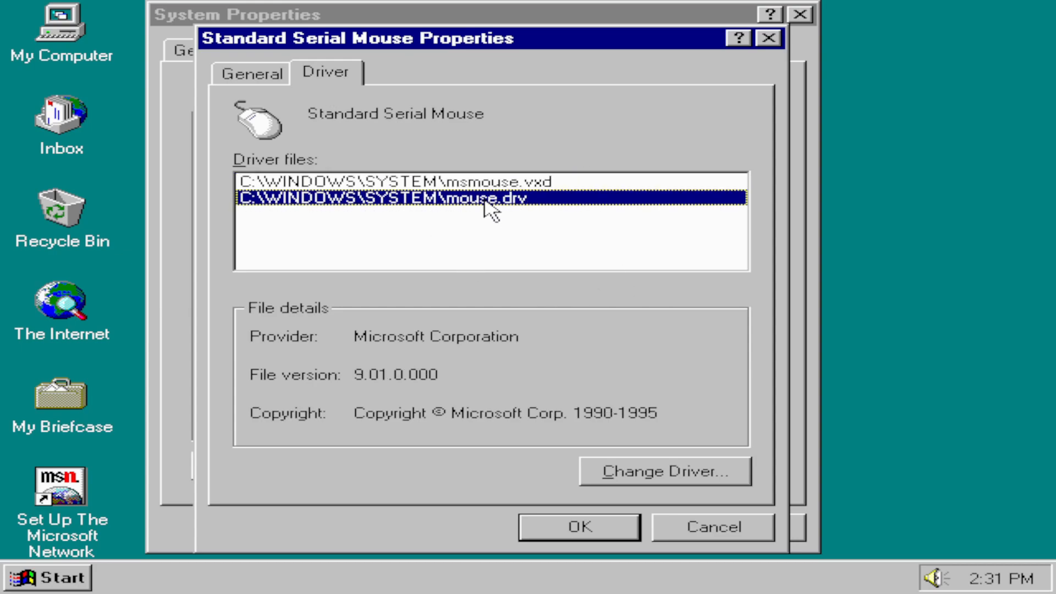
{"action": "left_click", "coordinate": [502, 182]}
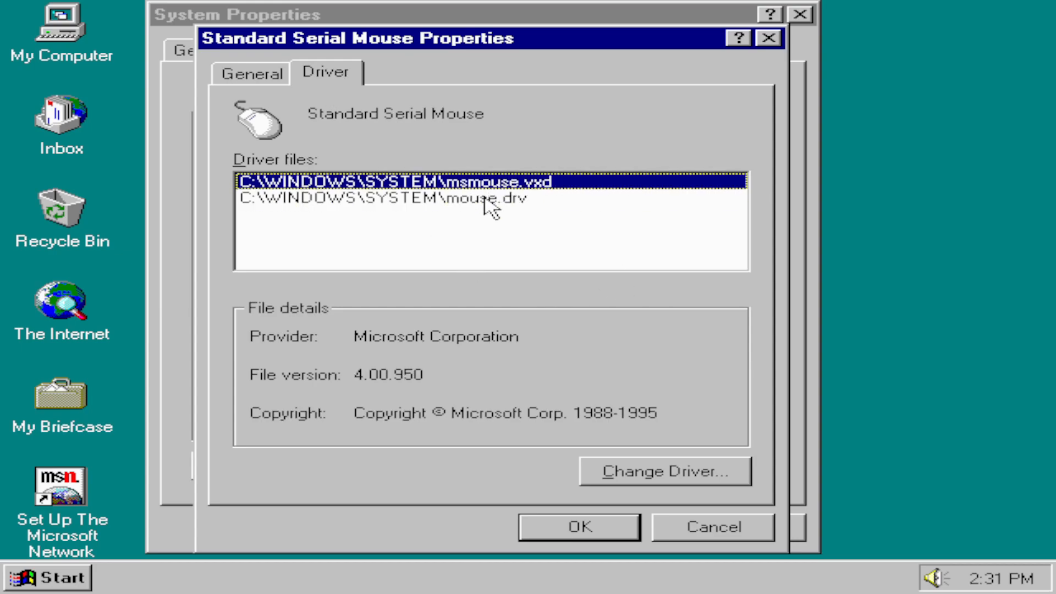
{"action": "left_click", "coordinate": [487, 203]}
{"action": "left_click", "coordinate": [254, 75]}
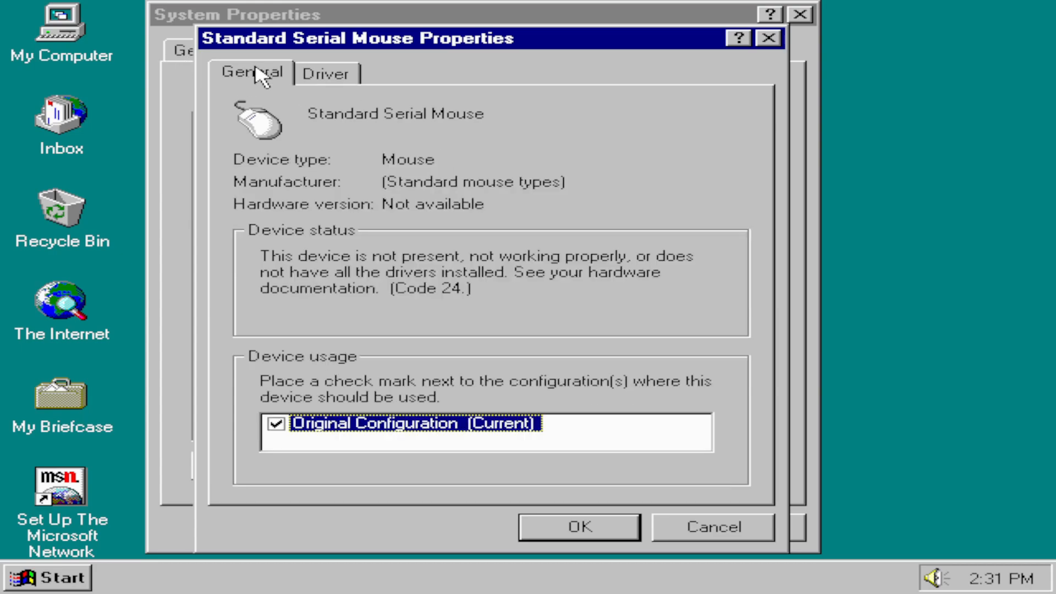
{"action": "left_click", "coordinate": [753, 527]}
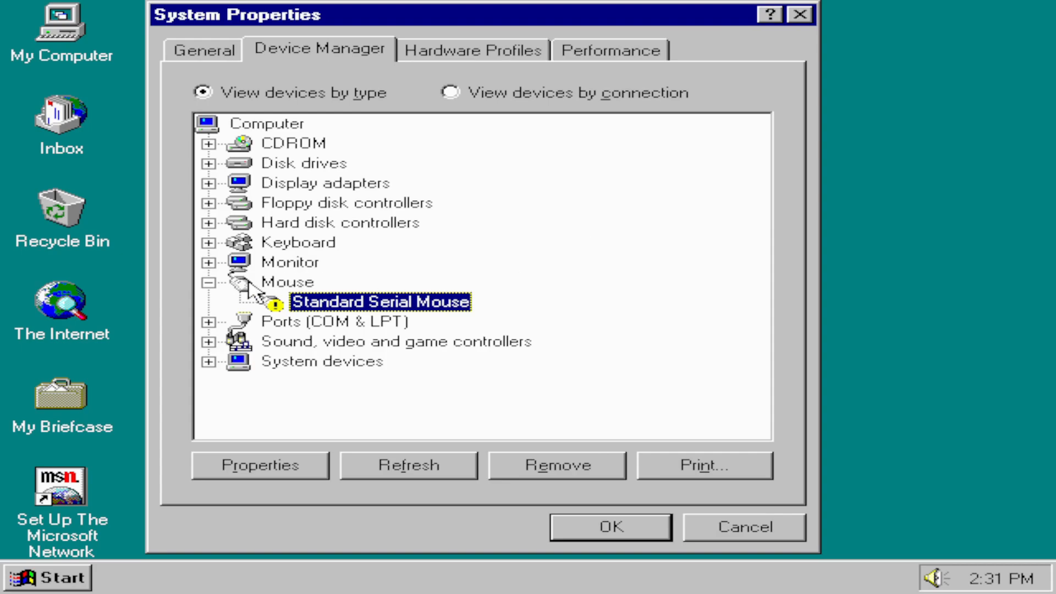
Step: Inspect the devices listed under CDROM, Disk drives and Display adapters, collapsing each category again
{"action": "left_click", "coordinate": [208, 143]}
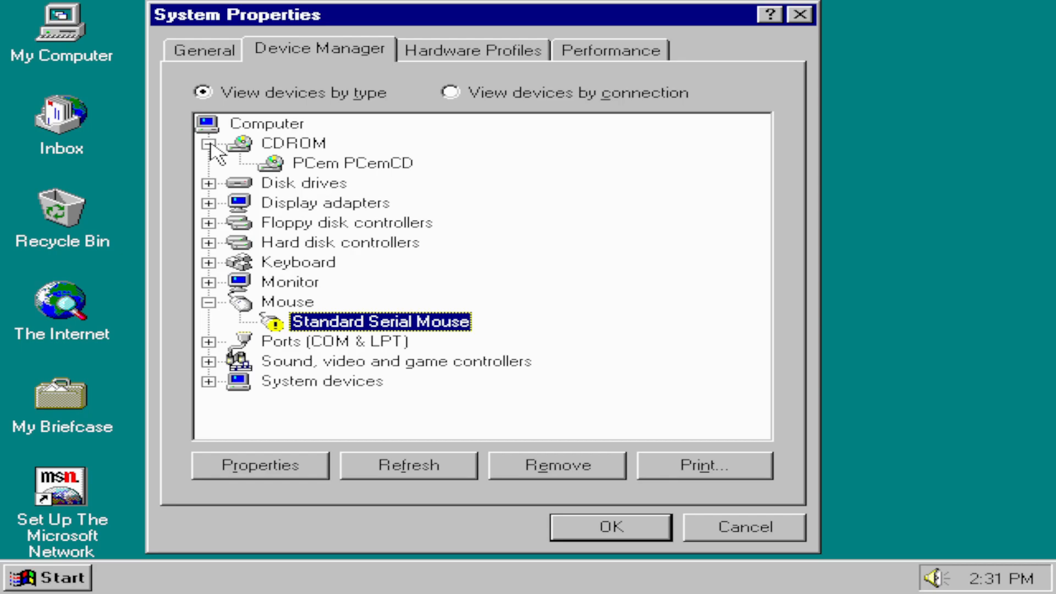
{"action": "left_click", "coordinate": [208, 143]}
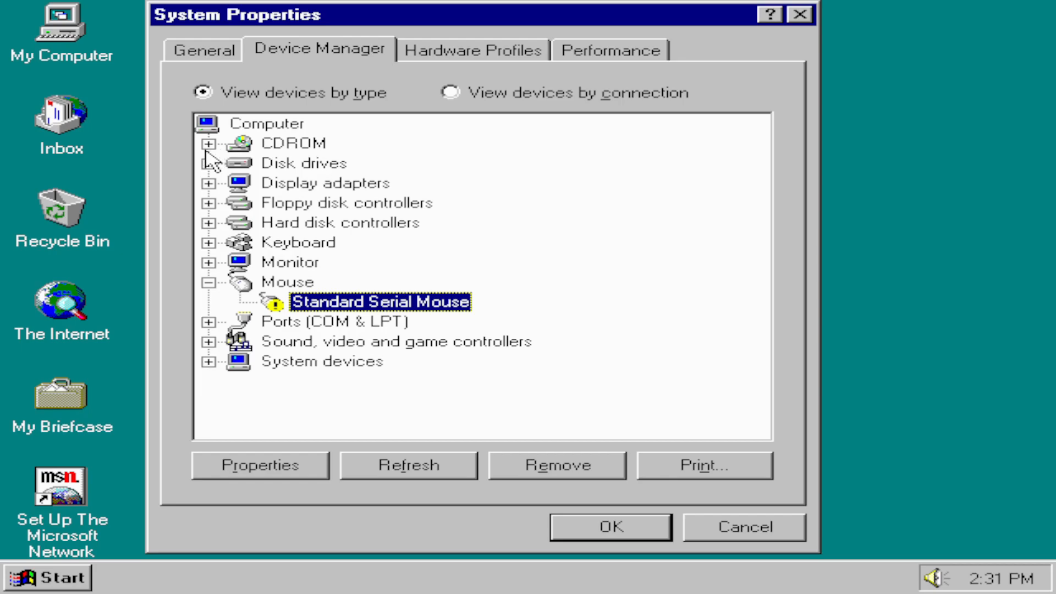
{"action": "left_click", "coordinate": [209, 163]}
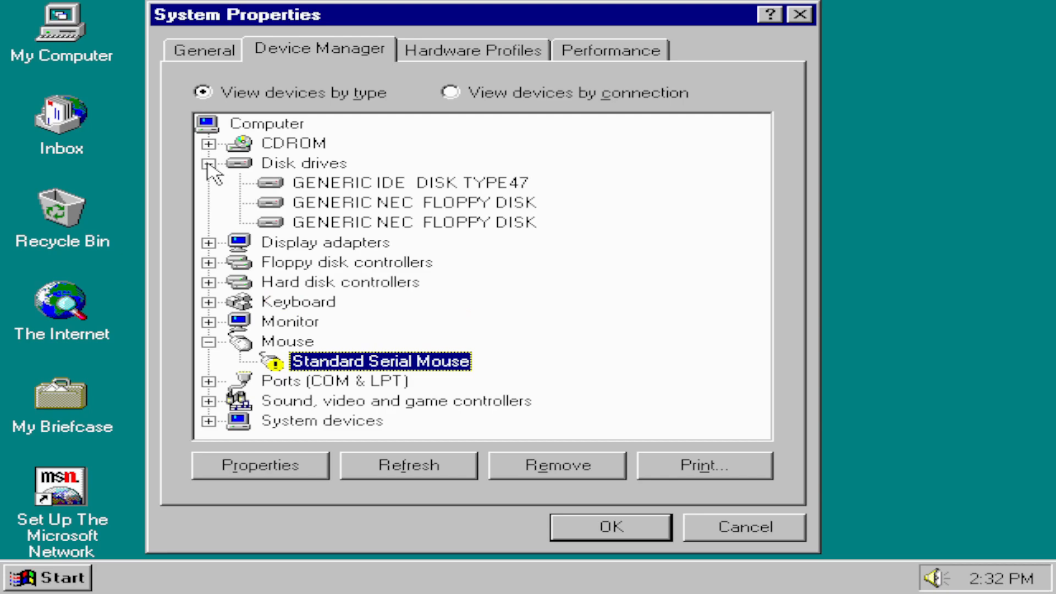
{"action": "left_click", "coordinate": [209, 163]}
{"action": "left_click", "coordinate": [208, 183]}
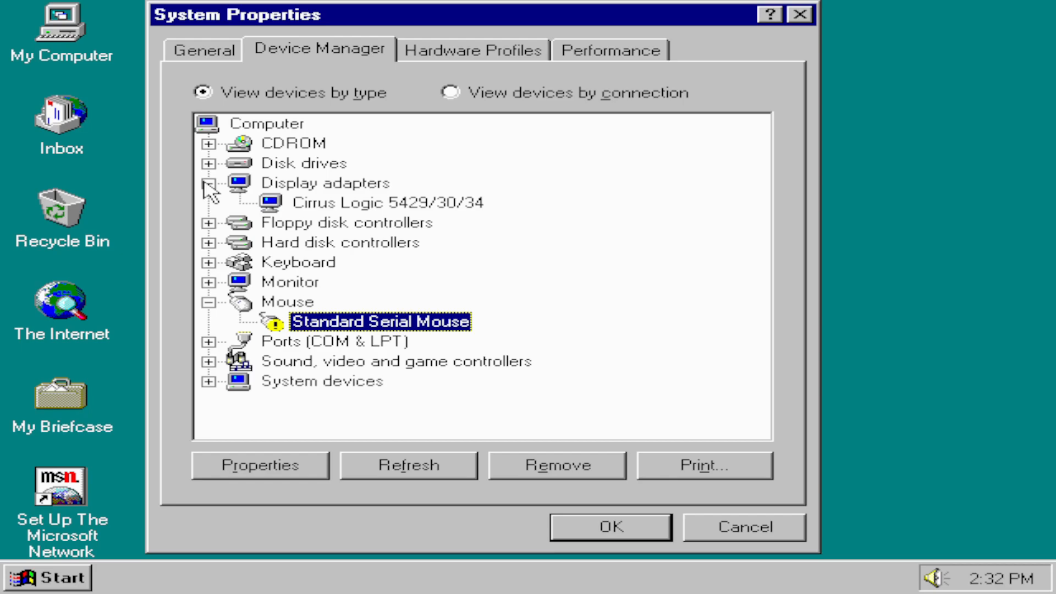
{"action": "left_click", "coordinate": [207, 184]}
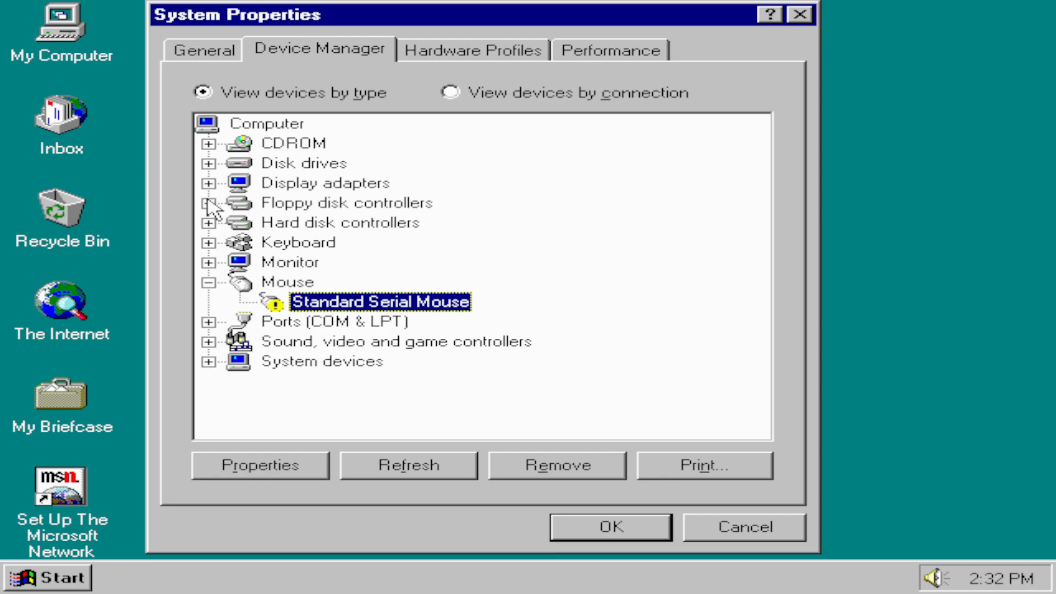
Step: Inspect the devices under Floppy disk controllers, Hard disk controllers, Keyboard and Monitor, collapsing each category again
{"action": "left_click", "coordinate": [208, 205]}
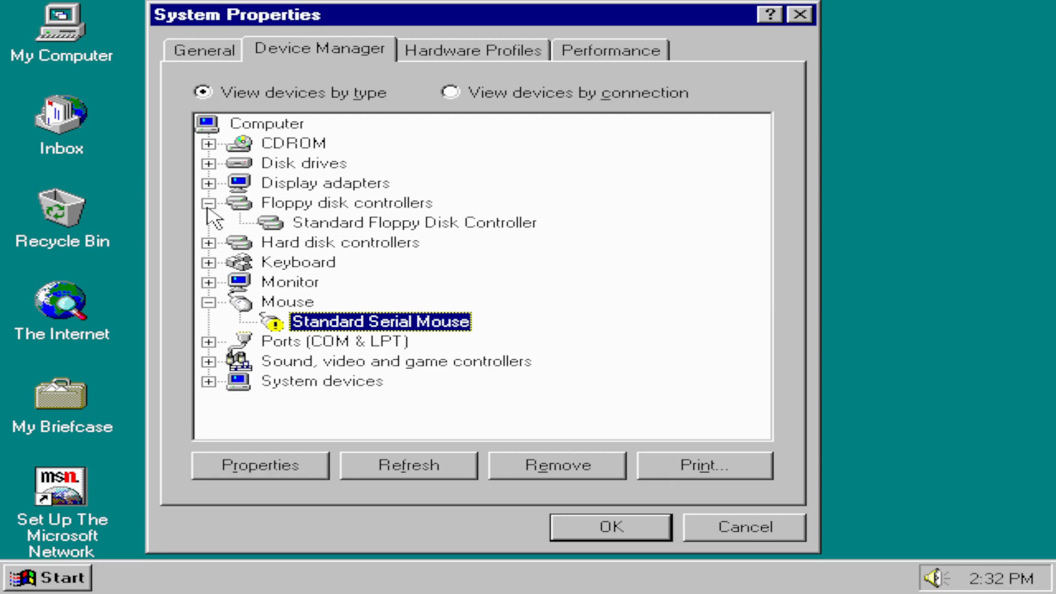
{"action": "left_click", "coordinate": [207, 207]}
{"action": "left_click", "coordinate": [210, 221]}
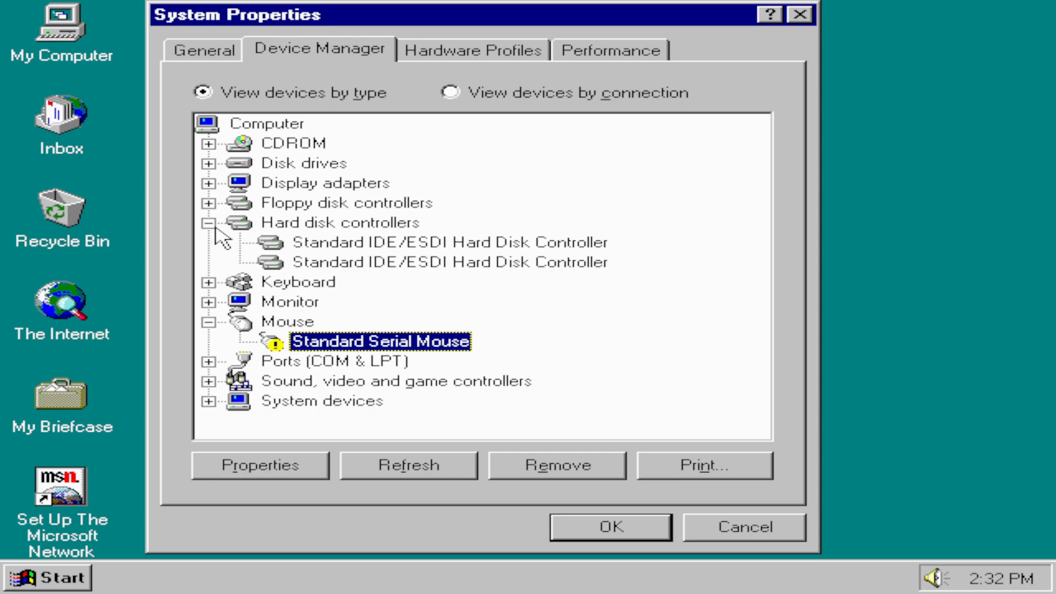
{"action": "left_click", "coordinate": [208, 223]}
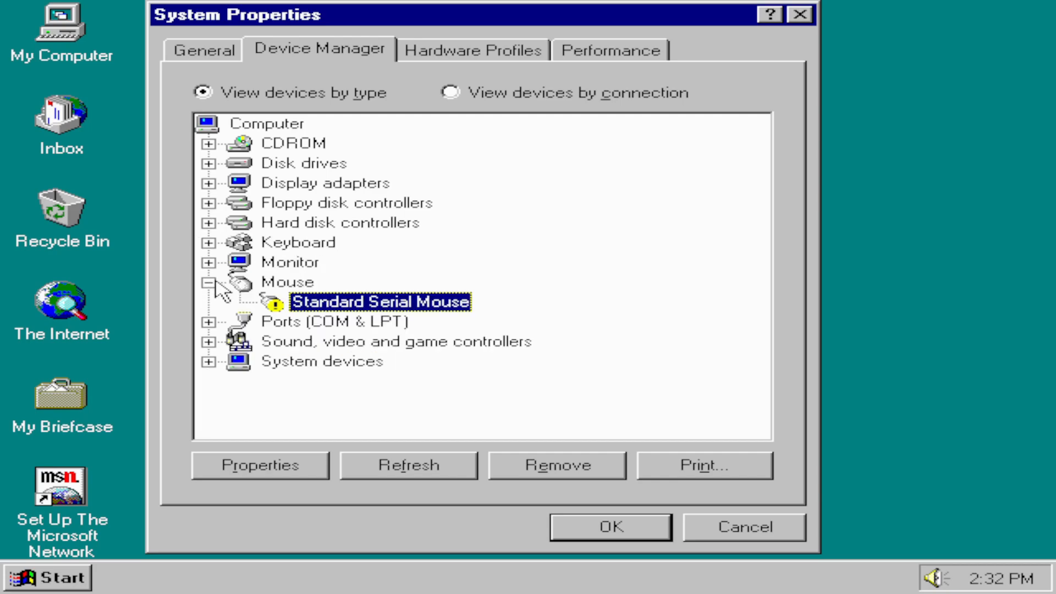
{"action": "left_click", "coordinate": [211, 245]}
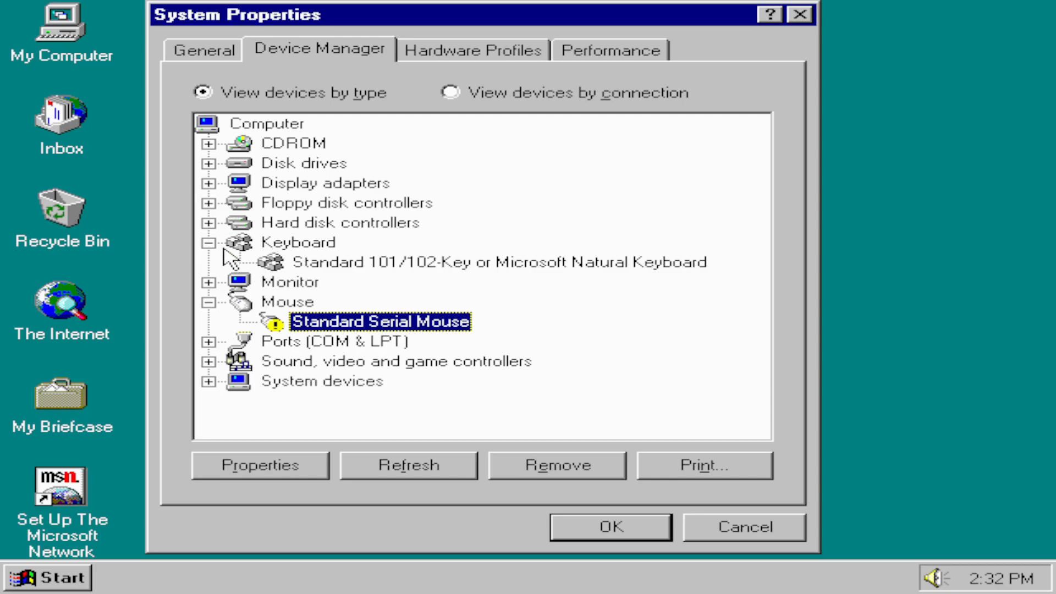
{"action": "left_click", "coordinate": [209, 243]}
{"action": "left_click", "coordinate": [208, 262]}
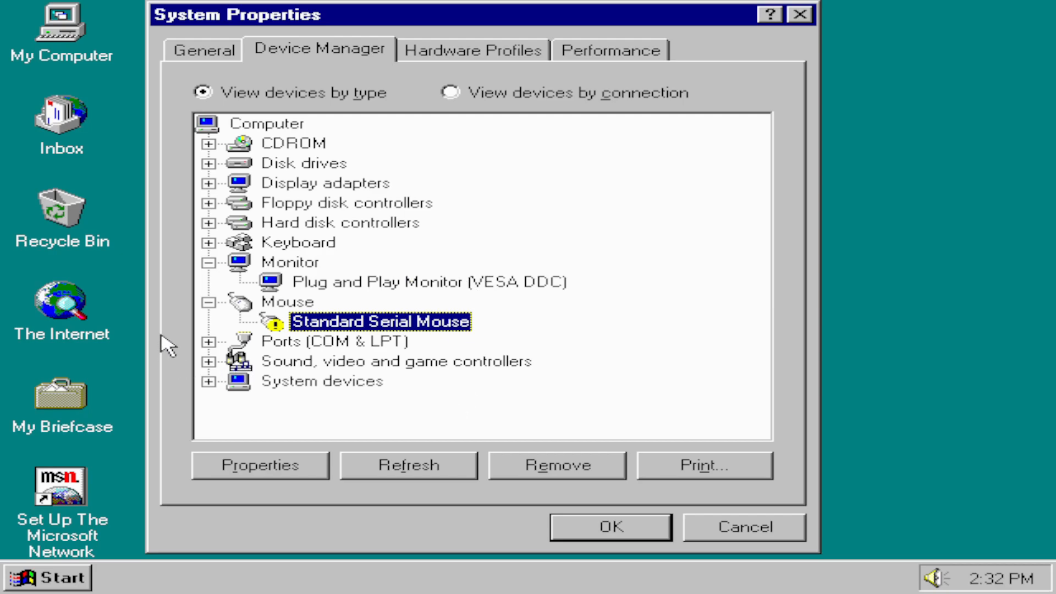
{"action": "left_click", "coordinate": [208, 262]}
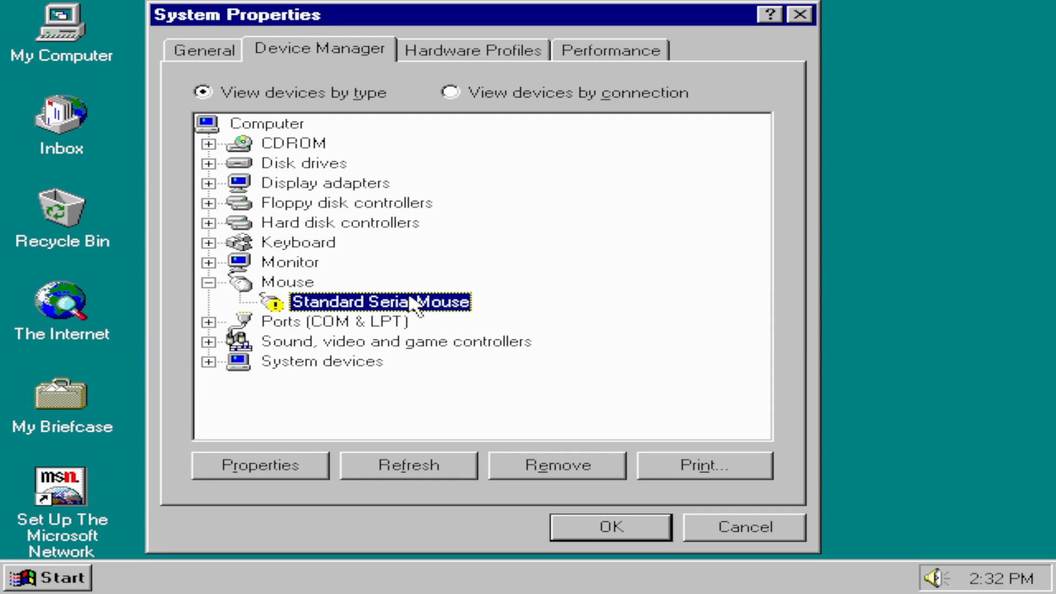
Step: Inspect the devices under Ports (COM & LPT), Sound, video and game controllers, and System devices, collapsing each category again
{"action": "left_click", "coordinate": [208, 322]}
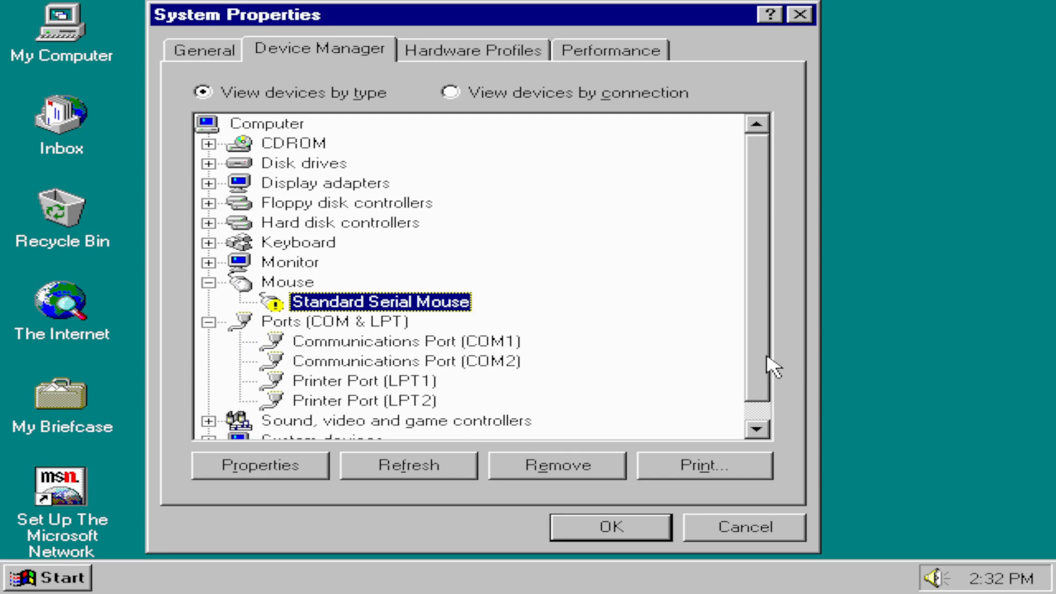
{"action": "left_click_drag", "start_coordinate": [762, 371], "coordinate": [761, 393]}
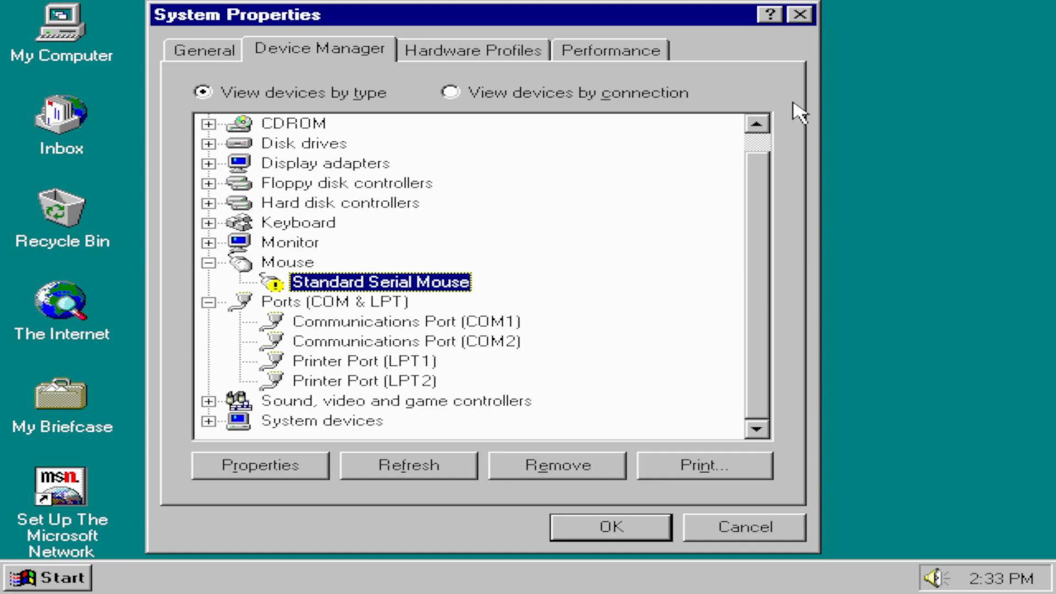
{"action": "left_click", "coordinate": [208, 302]}
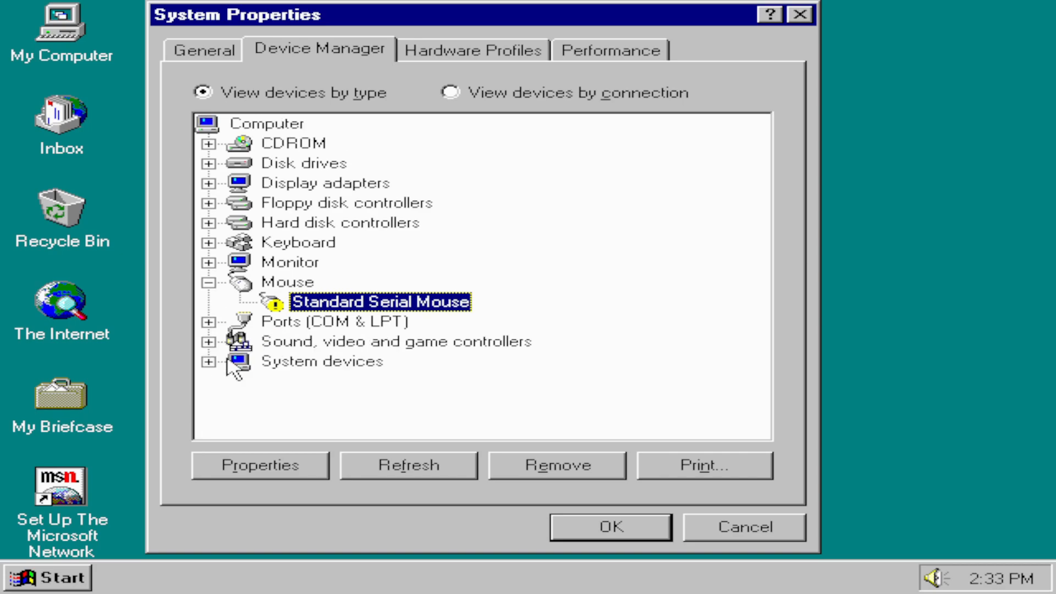
{"action": "left_click", "coordinate": [208, 341]}
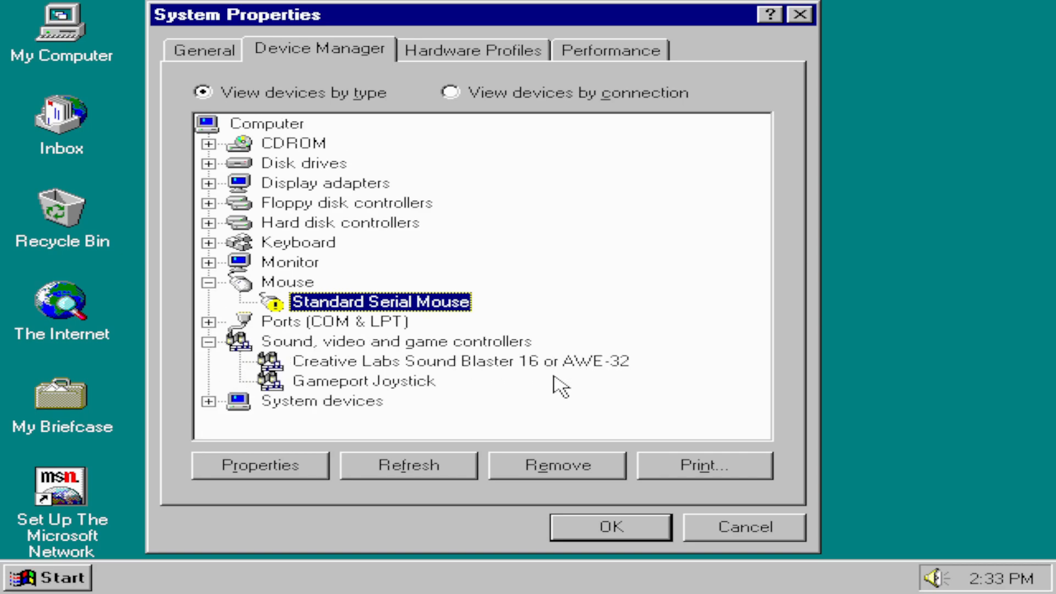
{"action": "left_click", "coordinate": [395, 386]}
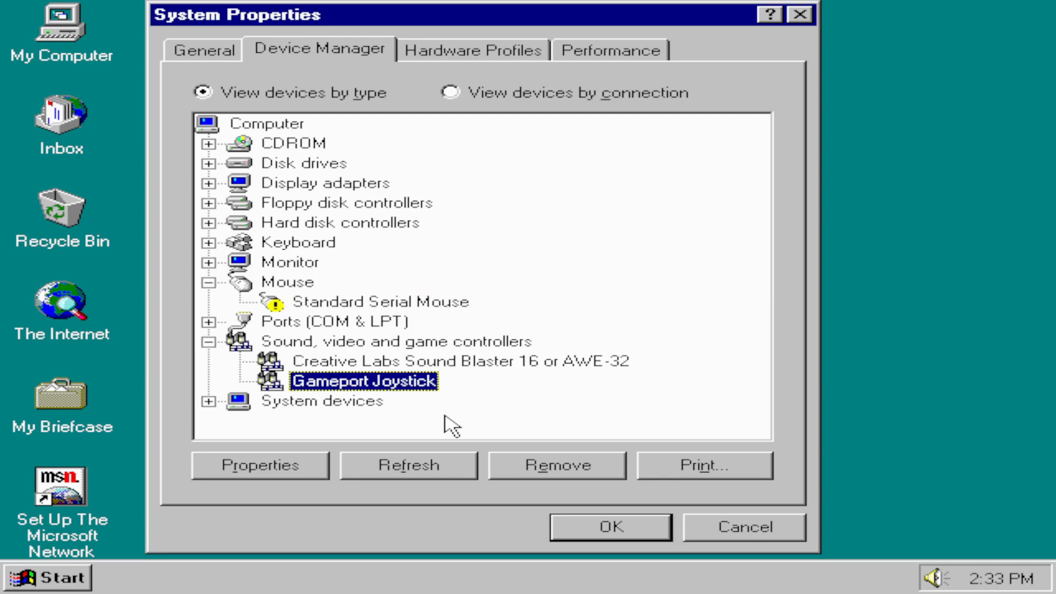
{"action": "left_click", "coordinate": [207, 344]}
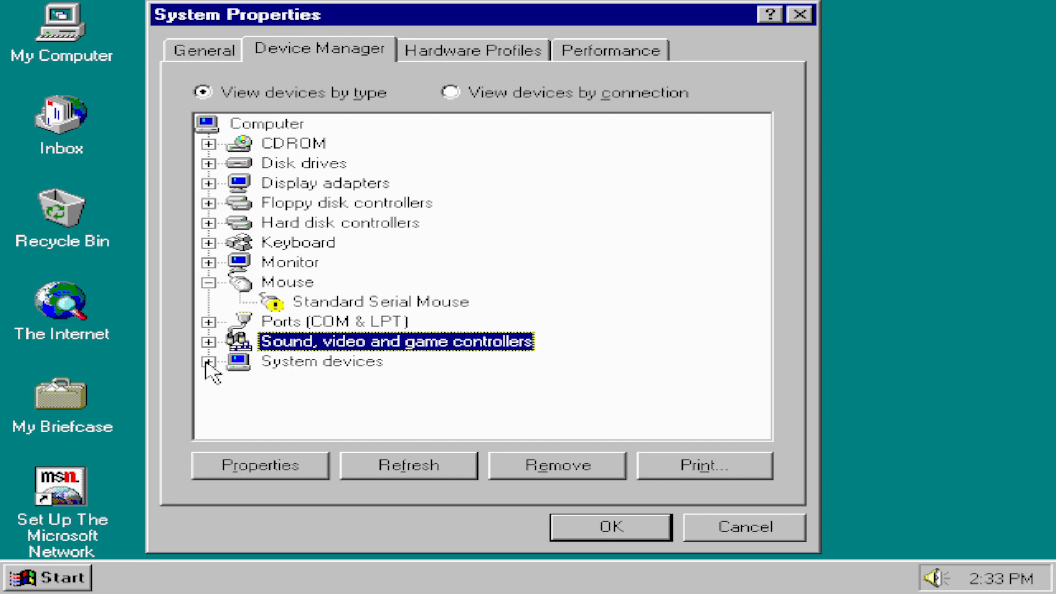
{"action": "left_click", "coordinate": [208, 363]}
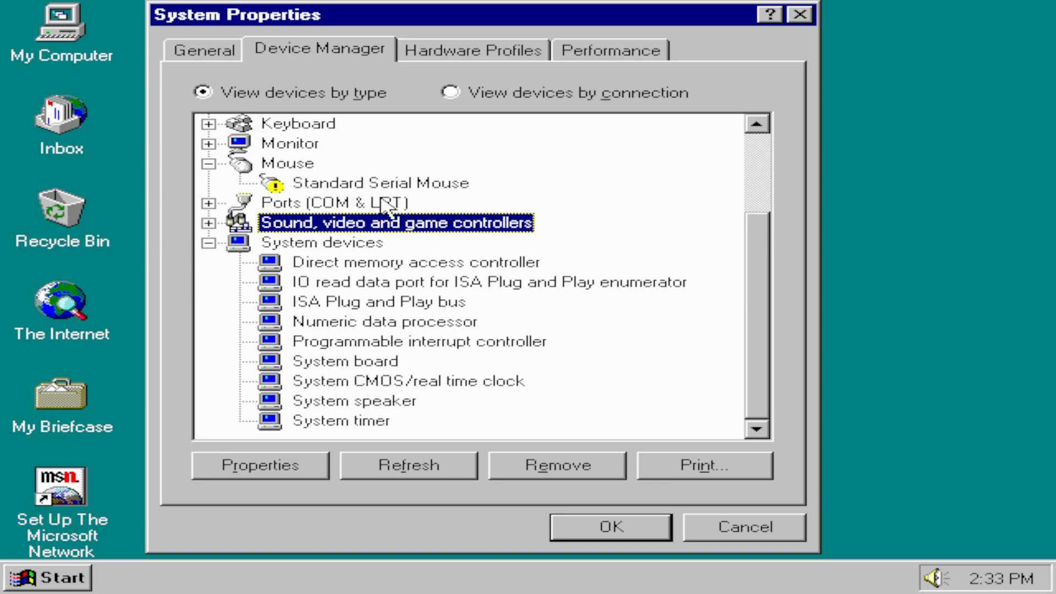
{"action": "left_click", "coordinate": [208, 243]}
Step: Review the hardware profiles, performance status and general system information, and close System Properties
{"action": "left_click", "coordinate": [517, 49]}
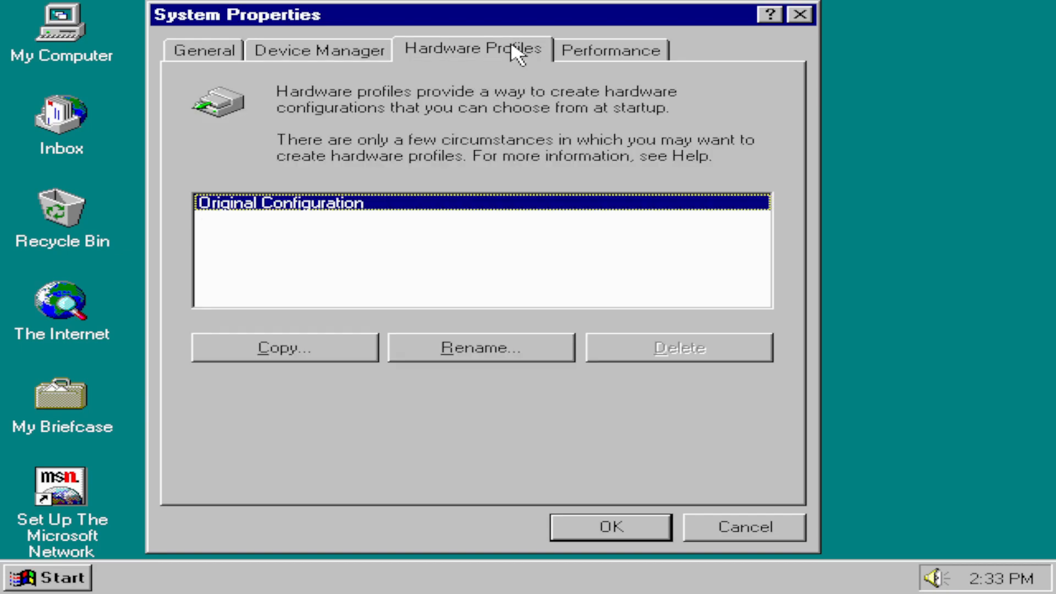
{"action": "left_click", "coordinate": [655, 49]}
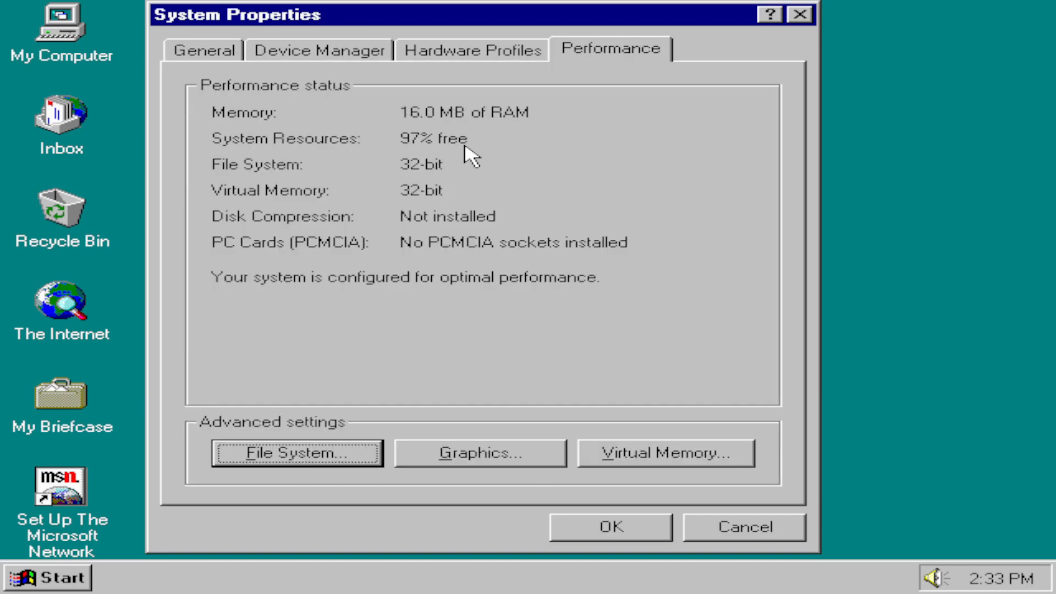
{"action": "left_click", "coordinate": [242, 62]}
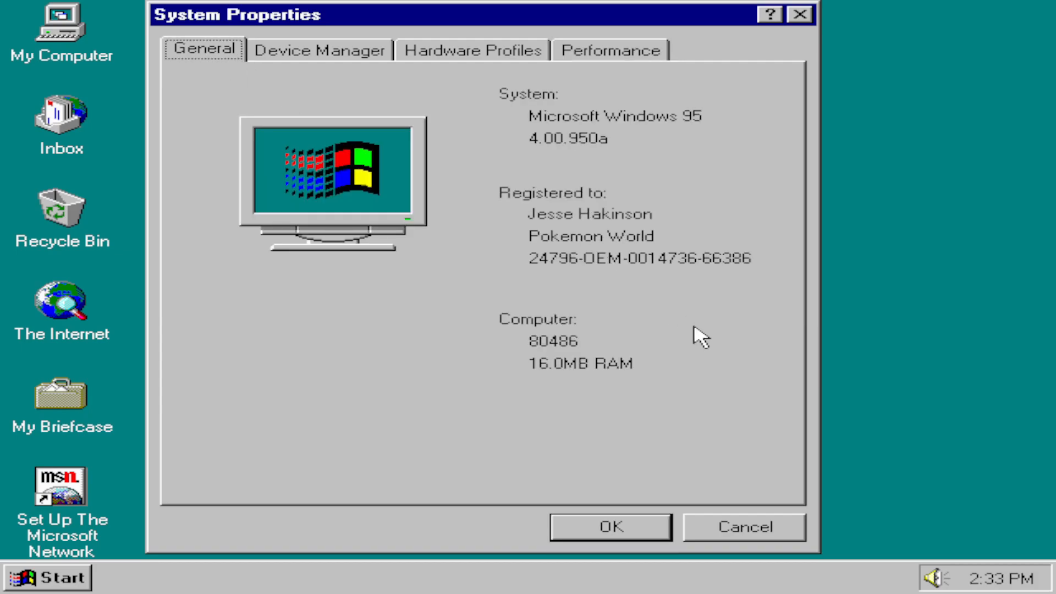
{"action": "left_click", "coordinate": [662, 526]}
{"action": "left_click", "coordinate": [458, 157]}
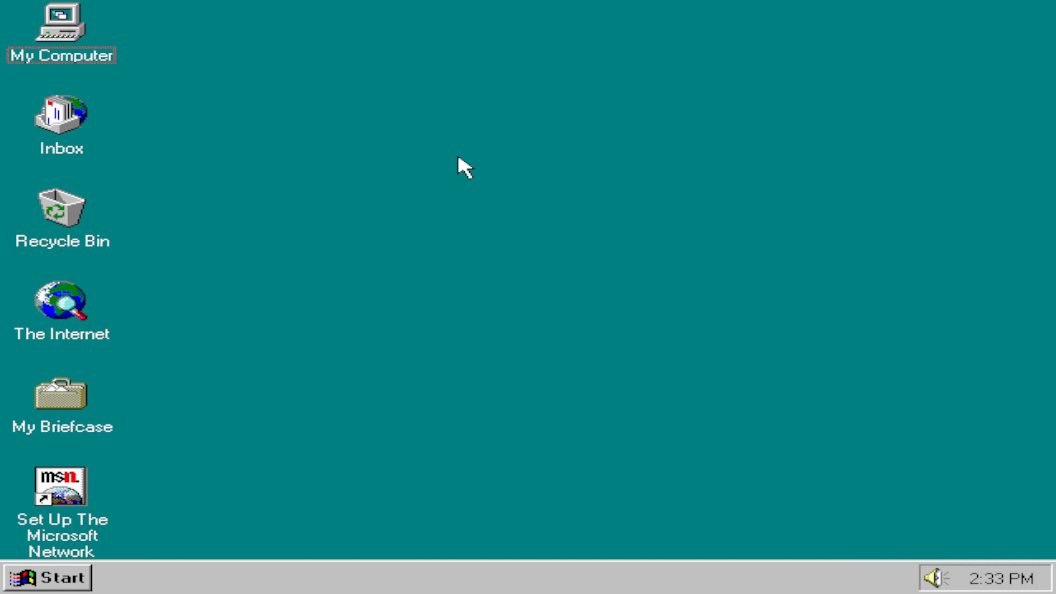
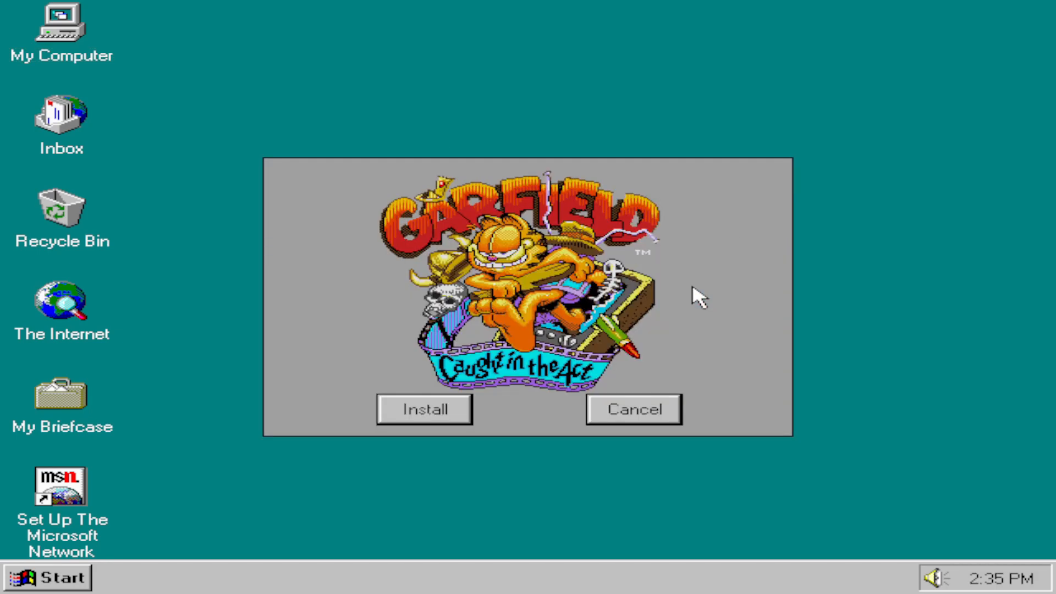
Step: Cancel the Garfield: Caught in the Act installer and open CD Player from the multimedia accessories
{"action": "left_click", "coordinate": [662, 403]}
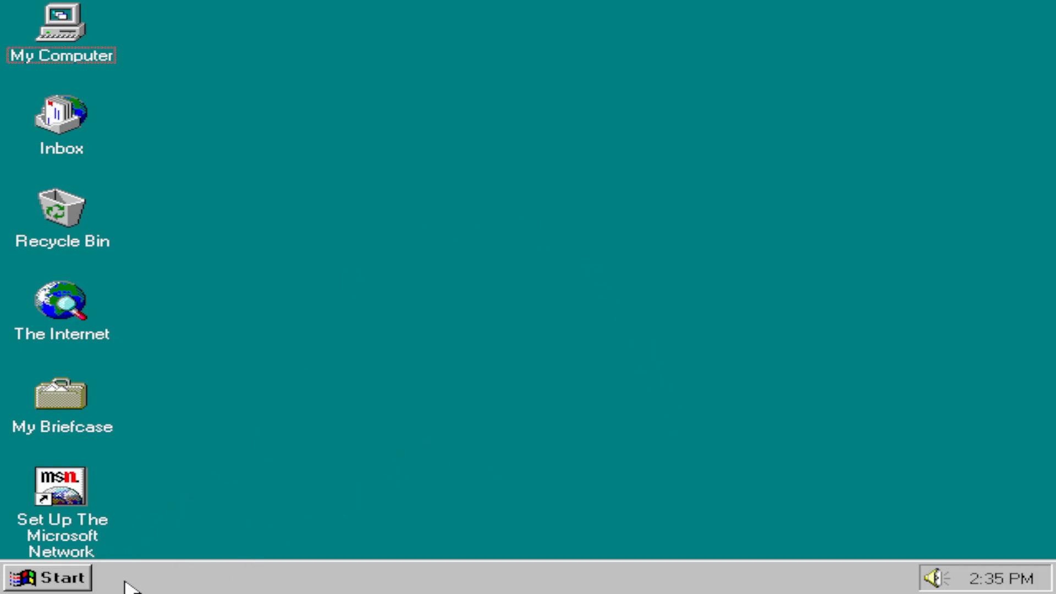
{"action": "left_click", "coordinate": [85, 578]}
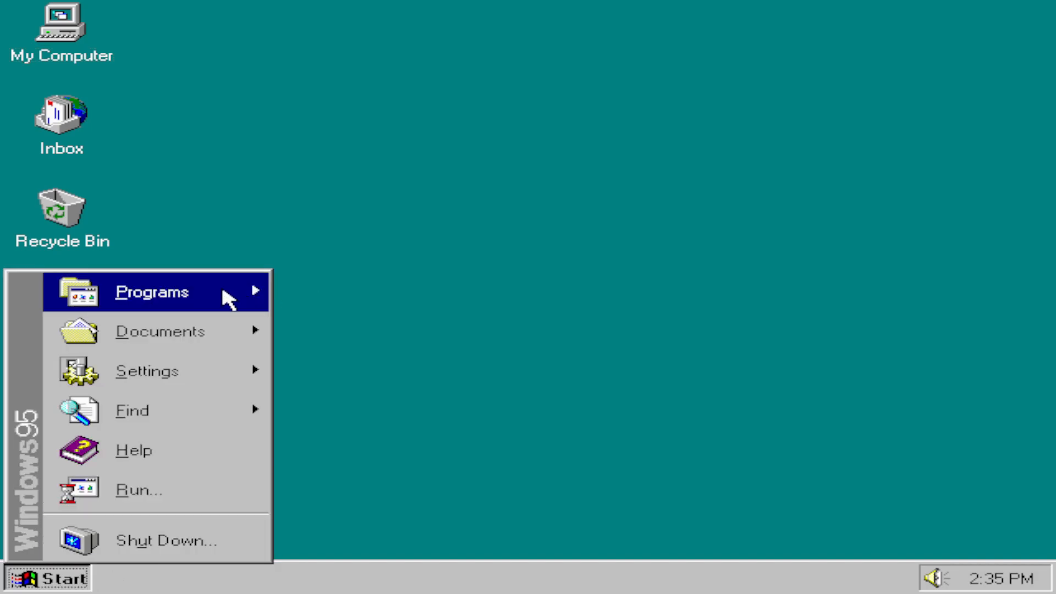
{"action": "mouse_move", "coordinate": [221, 289]}
{"action": "mouse_move", "coordinate": [440, 300]}
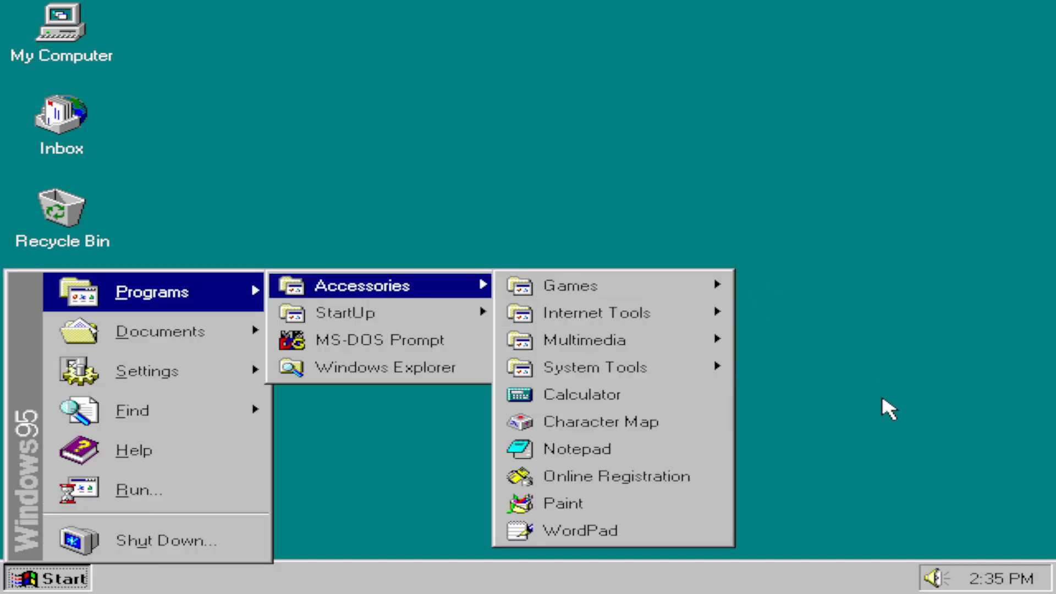
{"action": "mouse_move", "coordinate": [679, 347]}
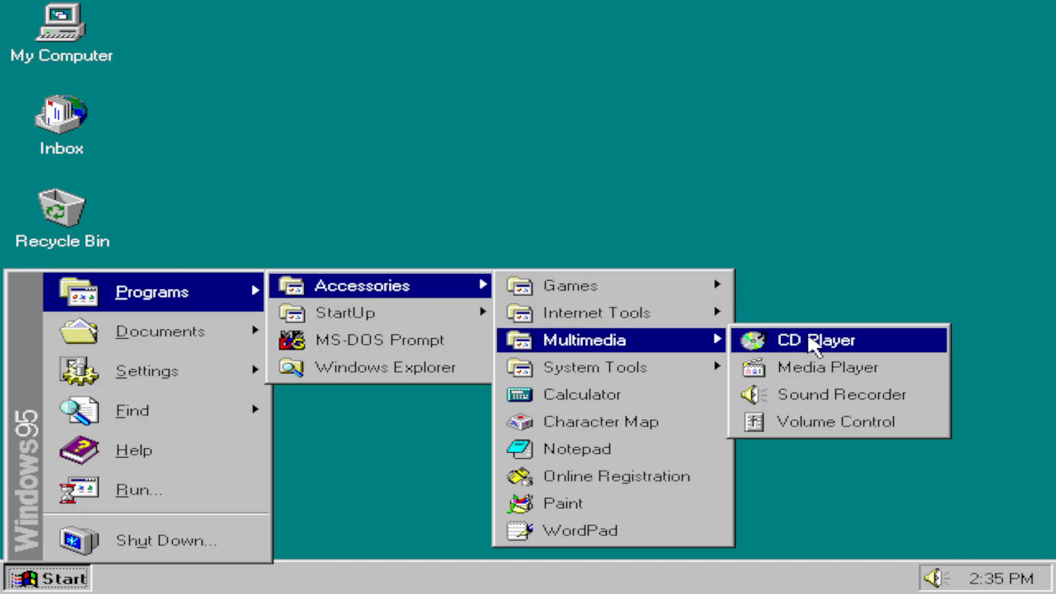
{"action": "left_click", "coordinate": [831, 340]}
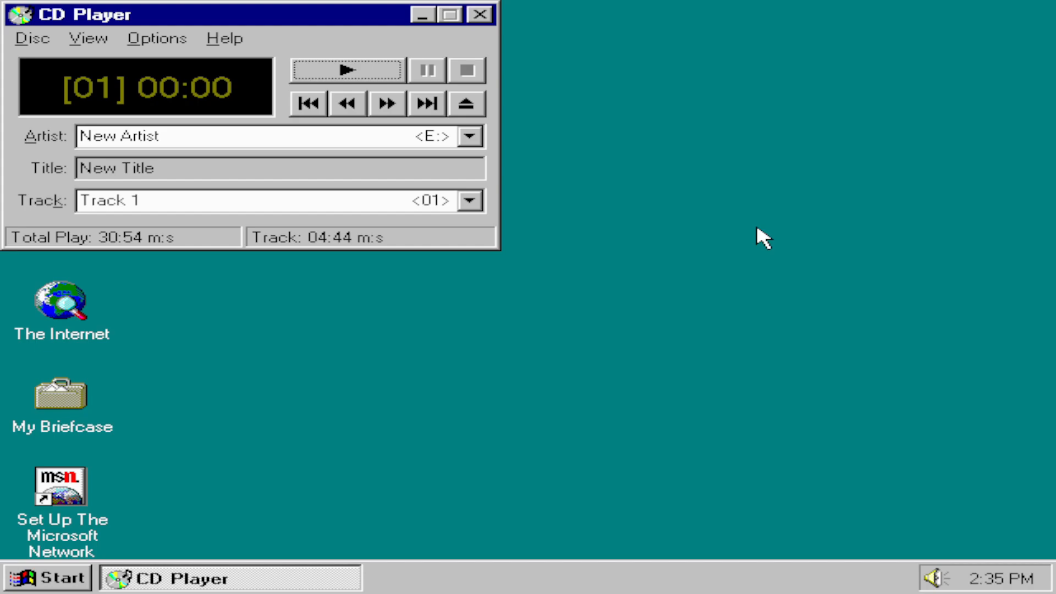
Step: Browse the disc's track list, keep Track 1 selected and start playback
{"action": "left_click", "coordinate": [472, 201]}
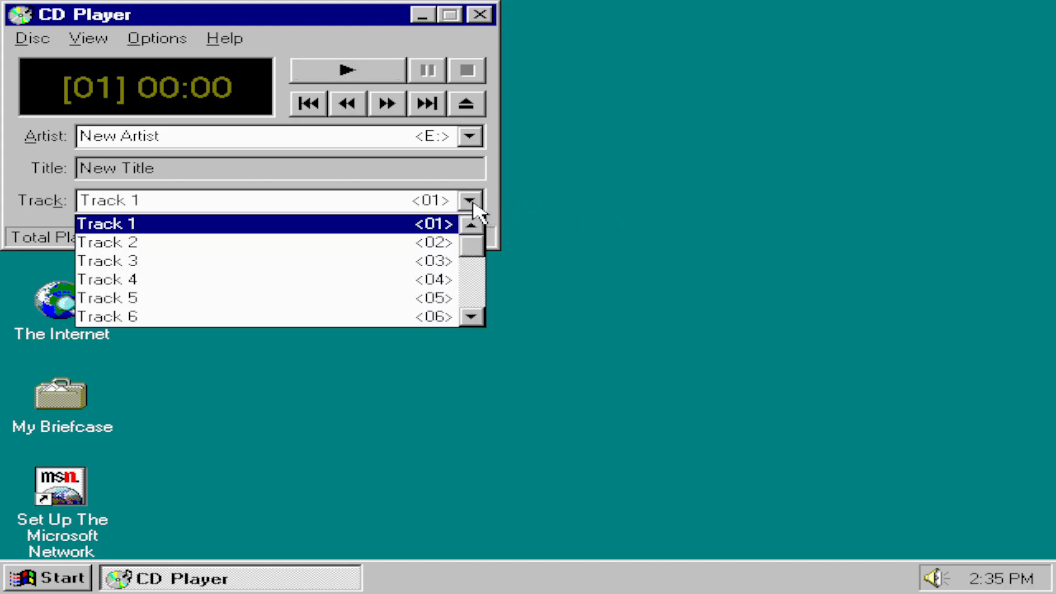
{"action": "left_click_drag", "start_coordinate": [477, 253], "coordinate": [483, 224]}
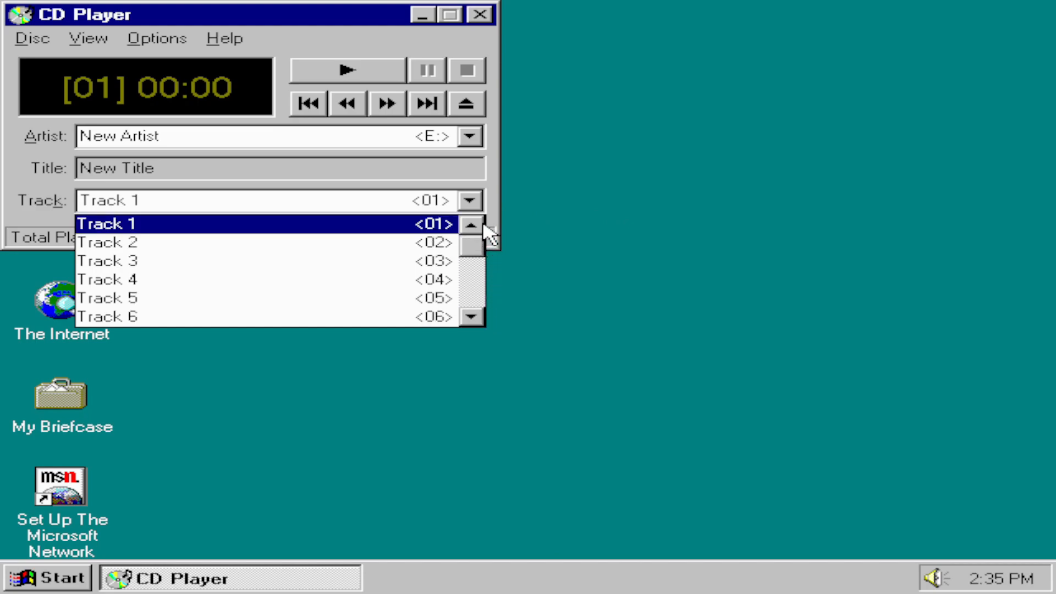
{"action": "left_click", "coordinate": [441, 227]}
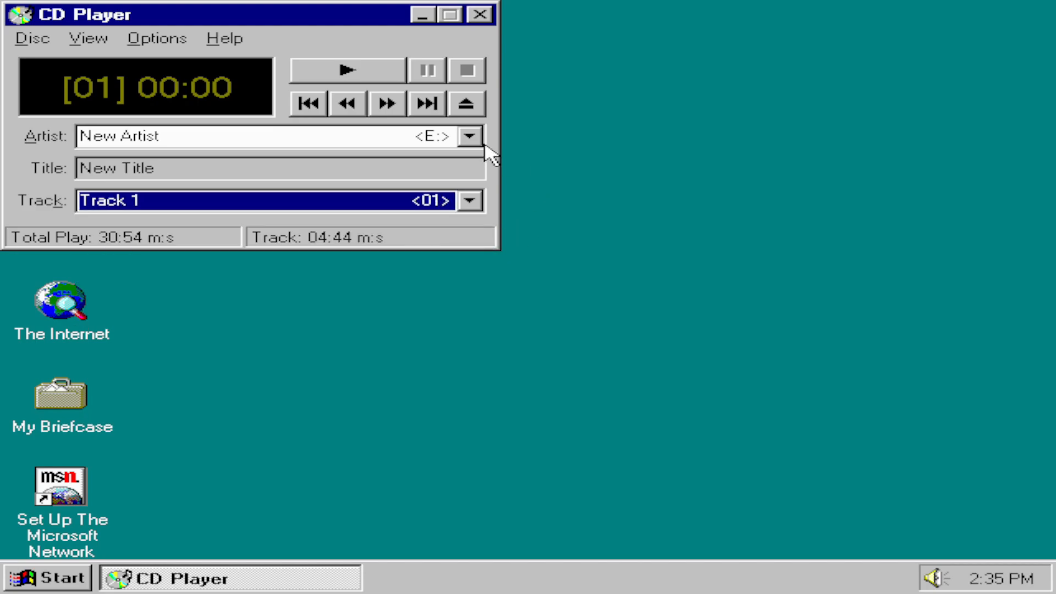
{"action": "left_click", "coordinate": [362, 68]}
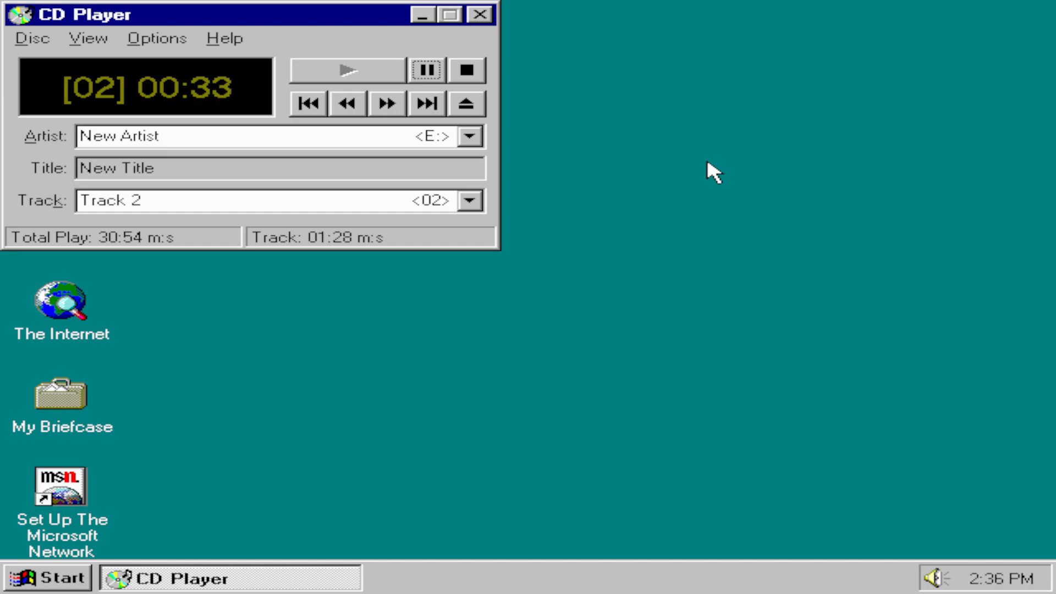
Step: Skip forward through the disc's audio tracks up to Track 19, listening briefly to them along the way
{"action": "key", "text": "Tab"}
{"action": "key", "text": "Tab"}
{"action": "key", "text": "Tab"}
{"action": "key", "text": "Tab"}
{"action": "key", "text": "Tab"}
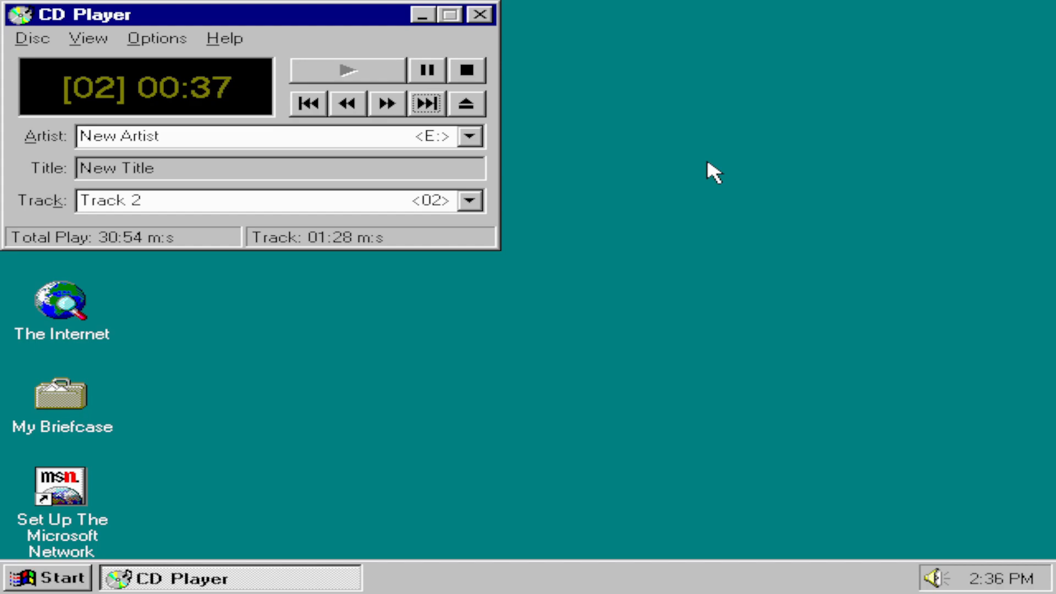
{"action": "key", "text": "space"}
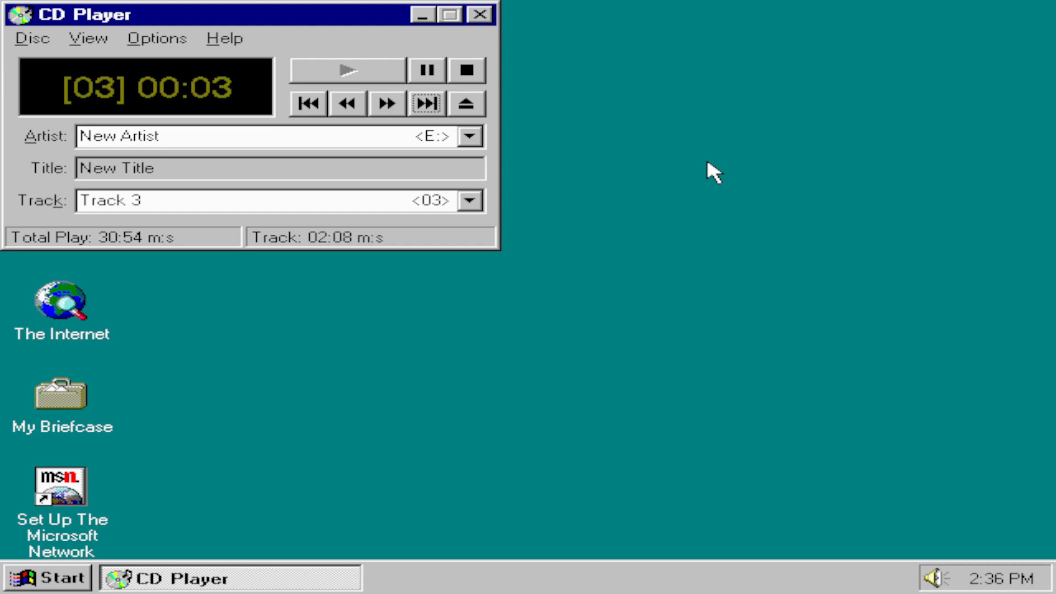
{"action": "key", "text": "space"}
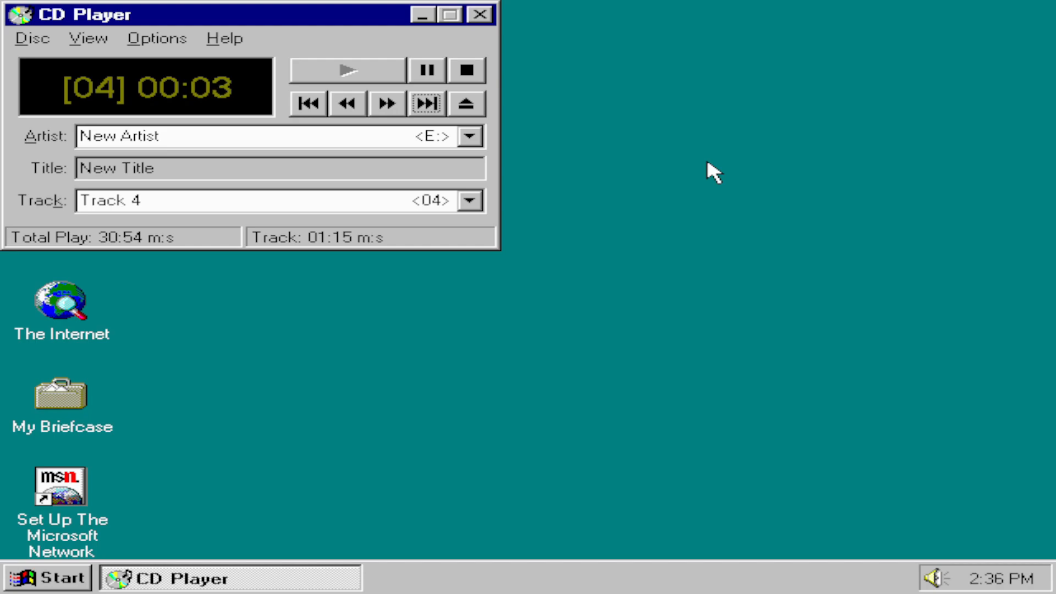
{"action": "key", "text": "space"}
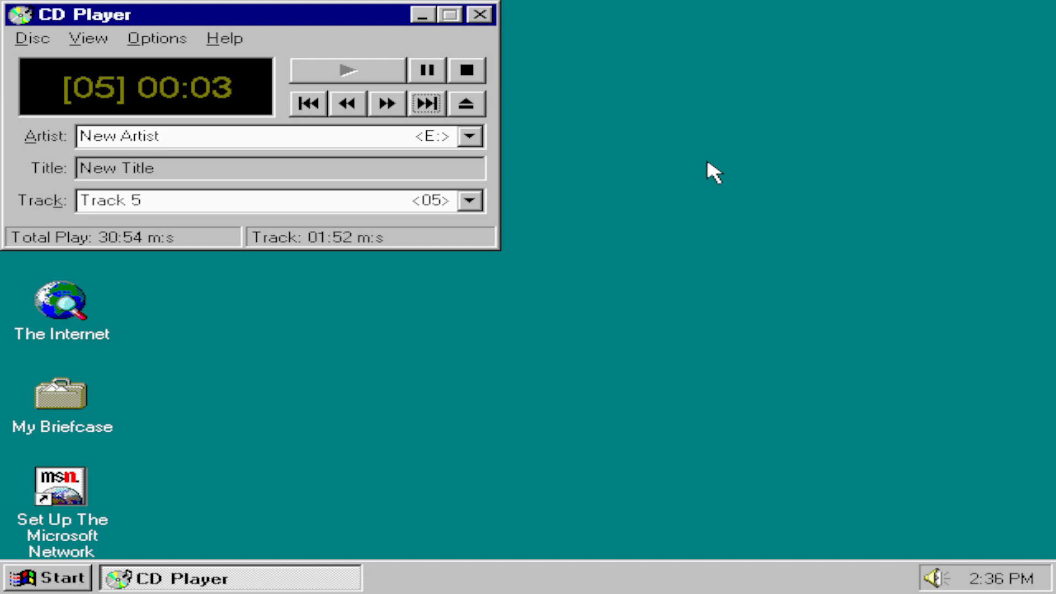
{"action": "key", "text": "space"}
{"action": "key", "text": "space"}
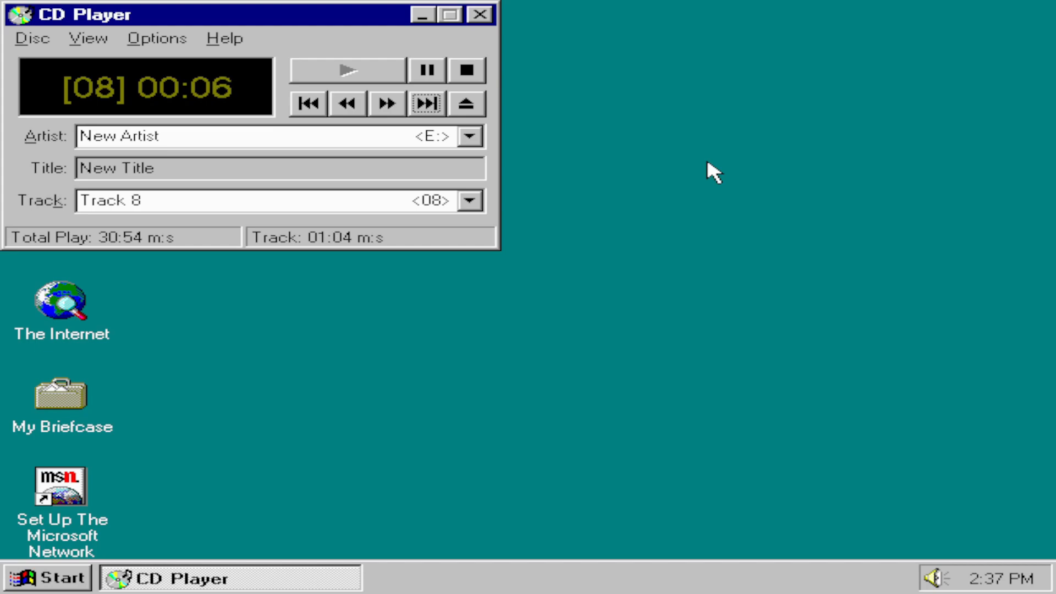
{"action": "key", "text": "space"}
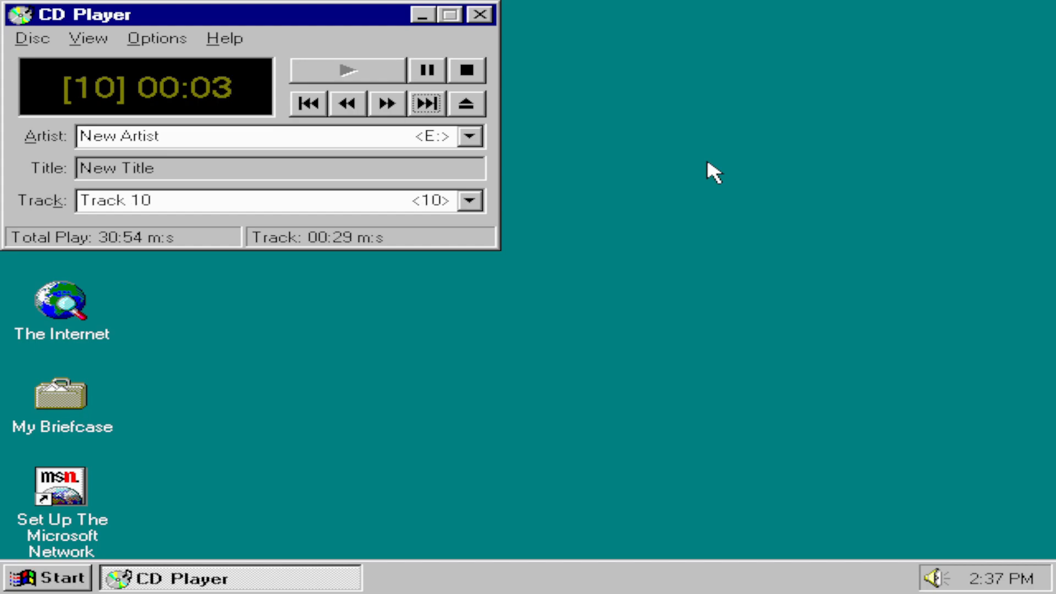
{"action": "key", "text": "space"}
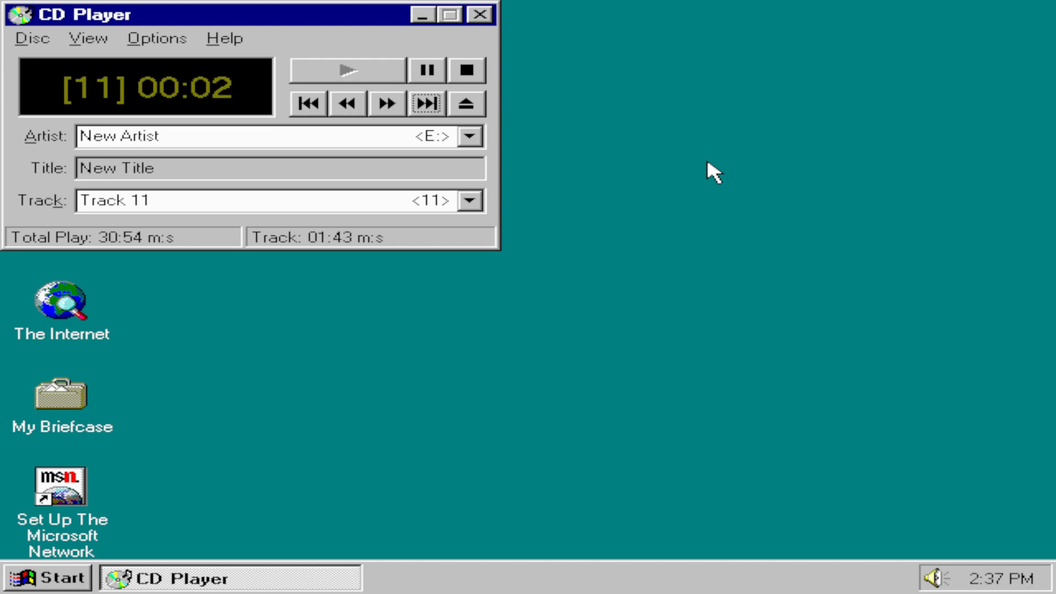
{"action": "key", "text": "space"}
{"action": "key", "text": "space"}
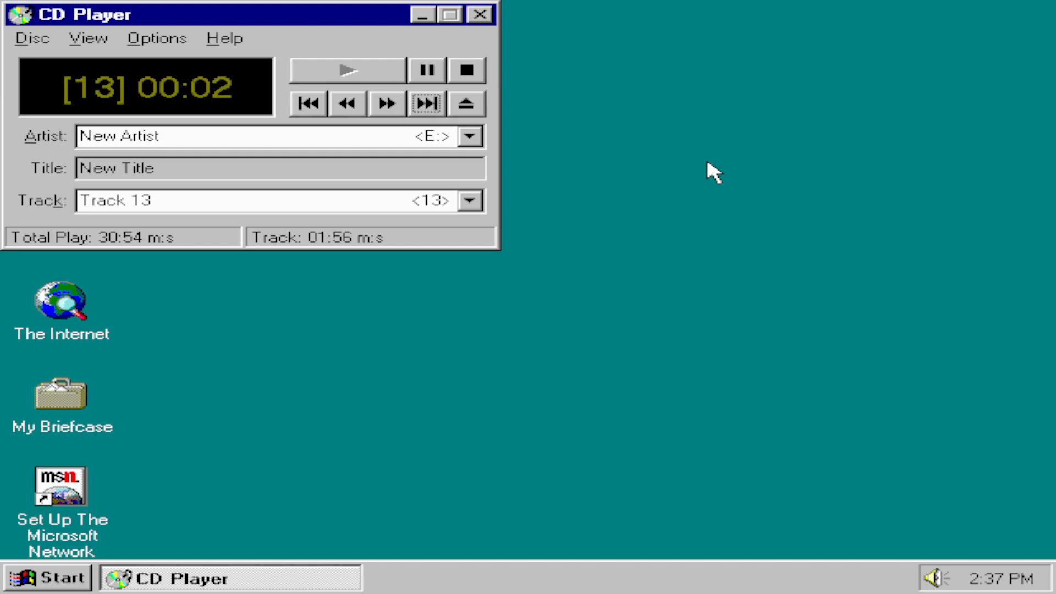
{"action": "key", "text": "space"}
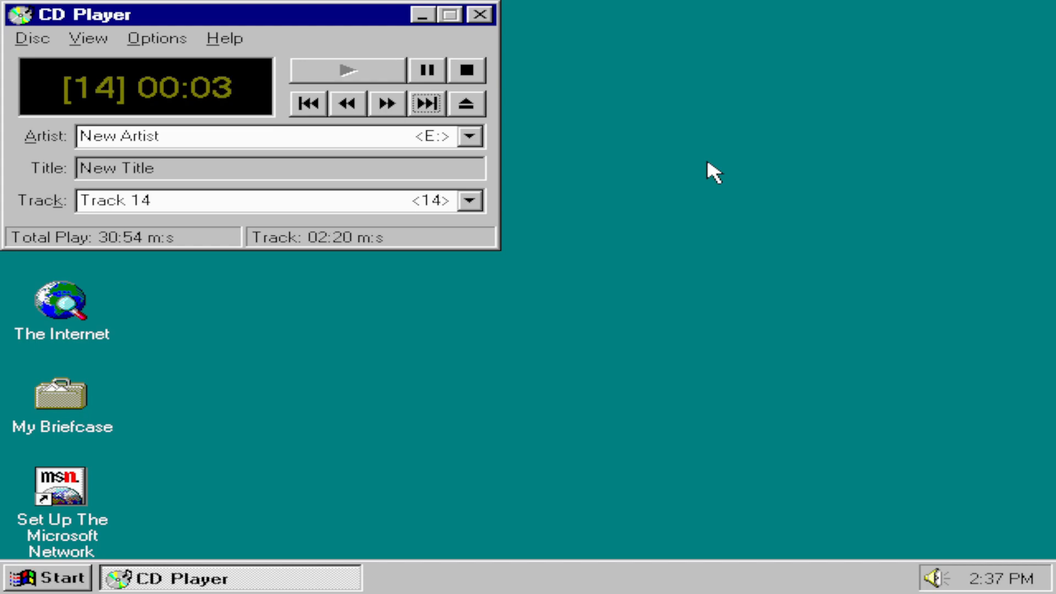
{"action": "key", "text": "space"}
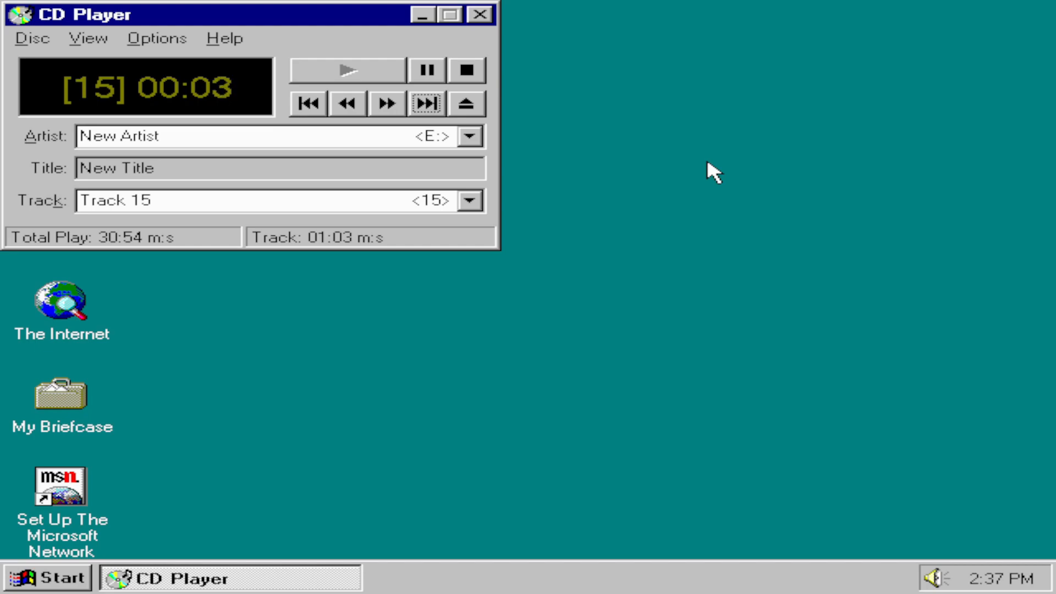
{"action": "key", "text": "space"}
{"action": "key", "text": "space"}
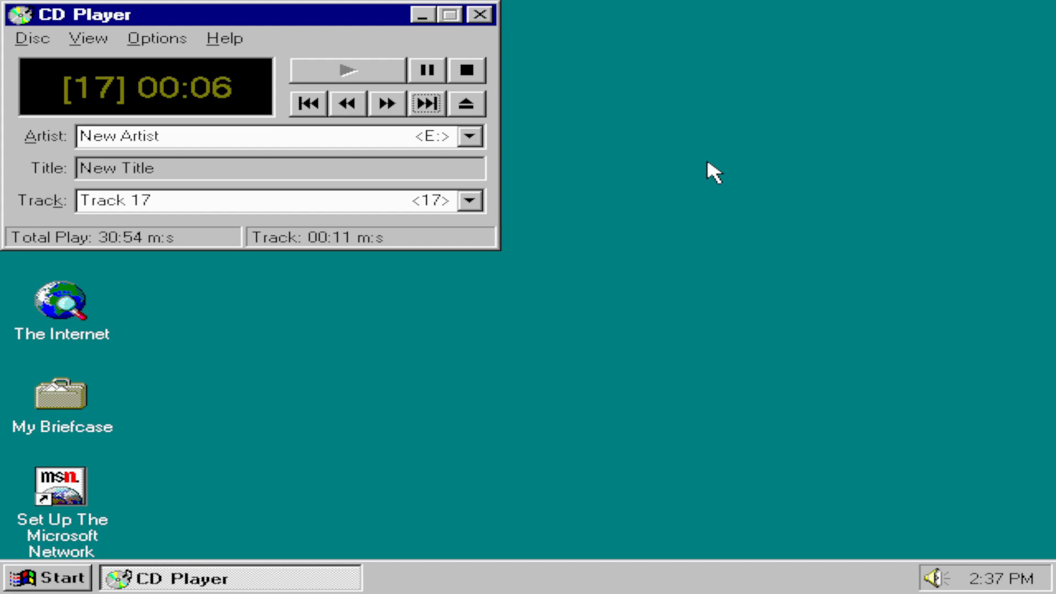
{"action": "key", "text": "space"}
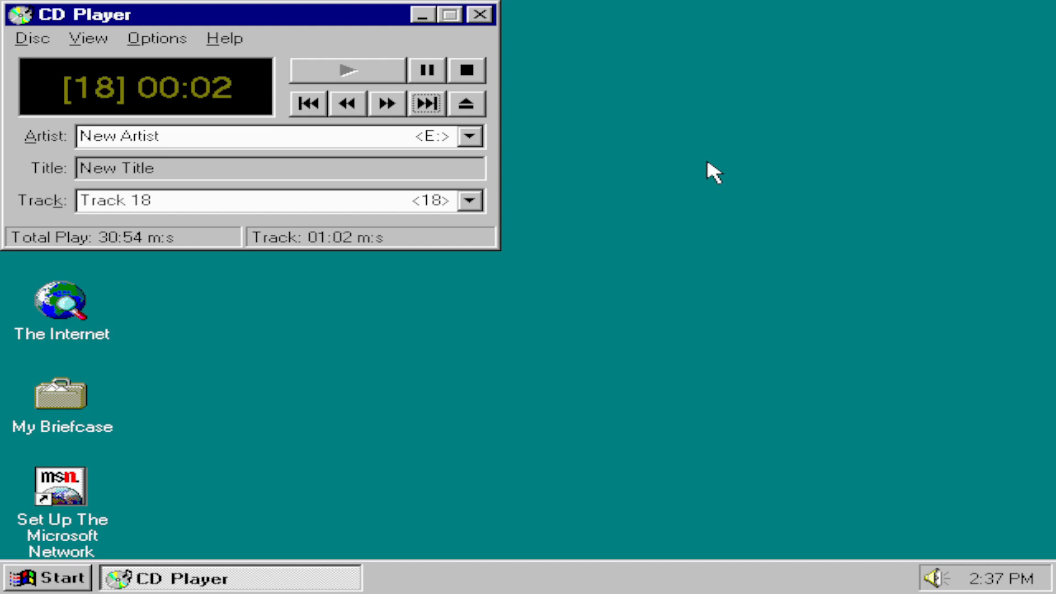
{"action": "key", "text": "space"}
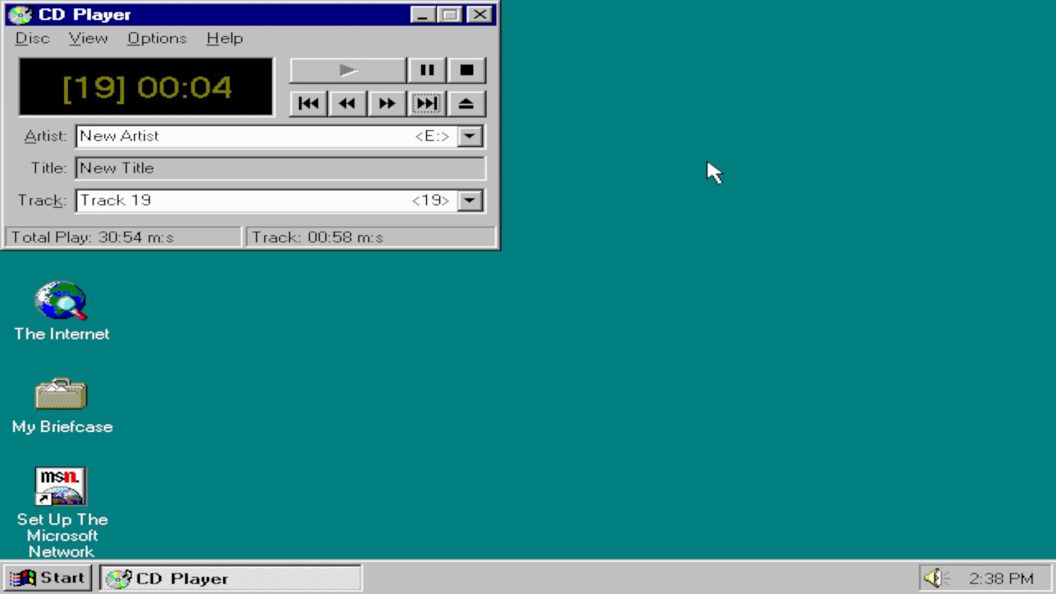
Step: Eject the disc from the CD drive to swap it for another, and close CD Player
{"action": "key", "text": "Tab"}
{"action": "key", "text": "space"}
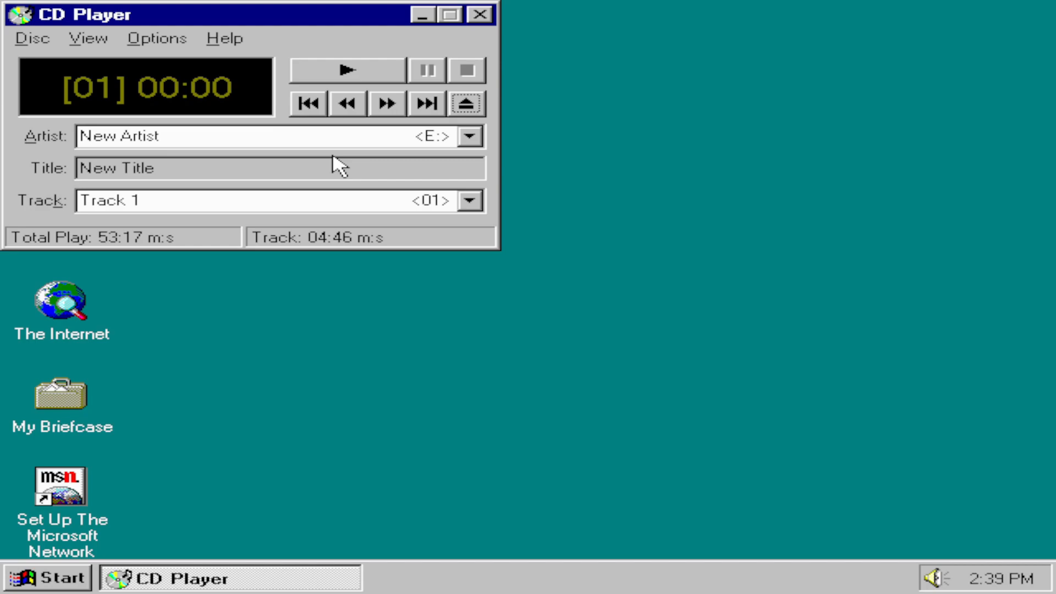
{"action": "key", "text": "alt+F4"}
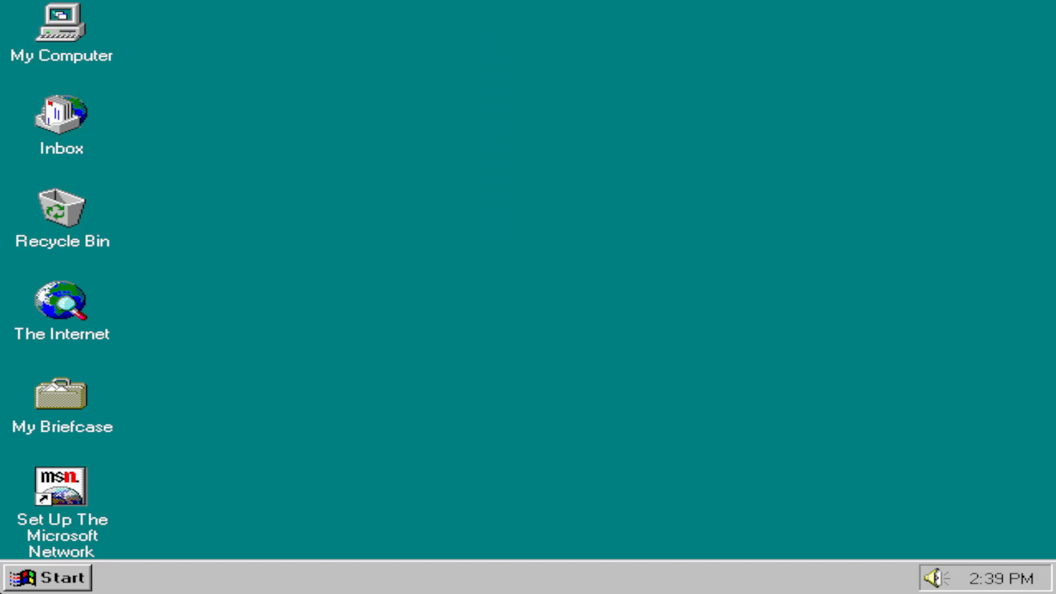
Step: Play Bach's Brandenburg Concerto No. 3 from the recent documents in Media Player, and close the player
{"action": "left_click", "coordinate": [81, 582]}
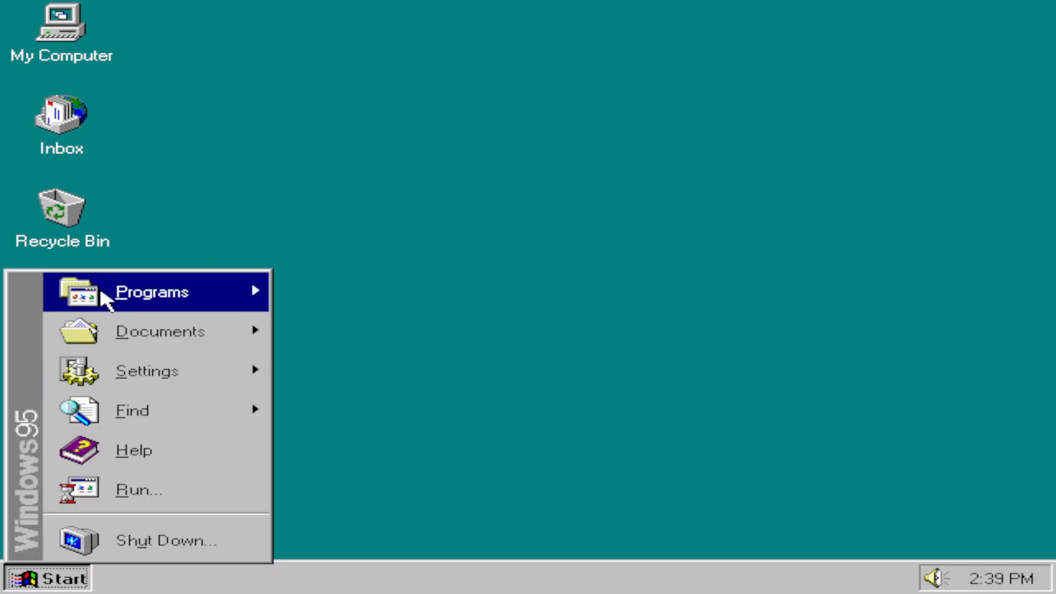
{"action": "mouse_move", "coordinate": [129, 341]}
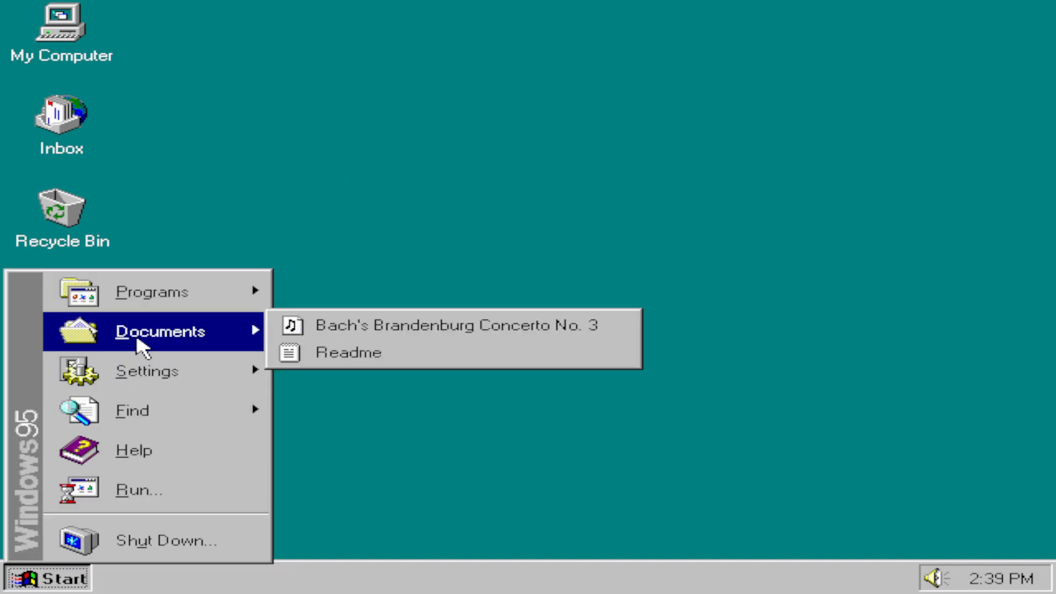
{"action": "left_click", "coordinate": [395, 326]}
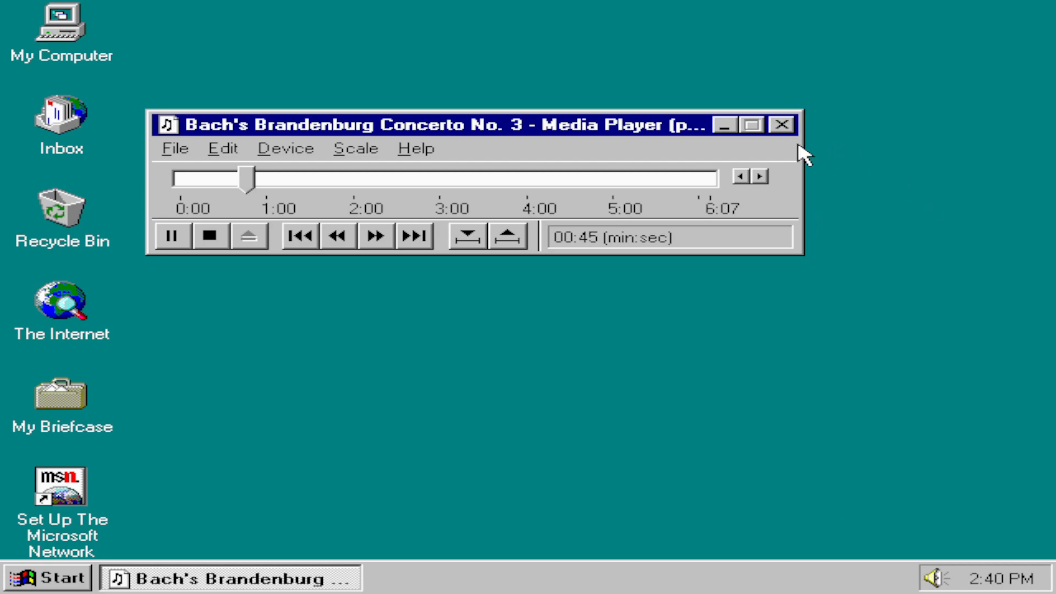
{"action": "left_click", "coordinate": [788, 126]}
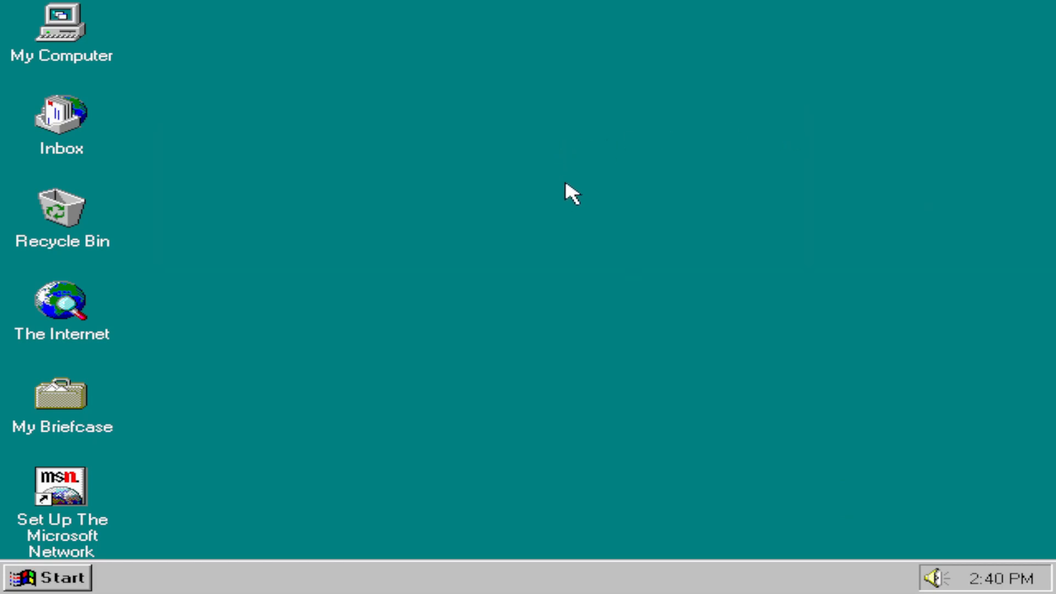
{"action": "left_click", "coordinate": [57, 48]}
{"action": "left_click", "coordinate": [19, 146]}
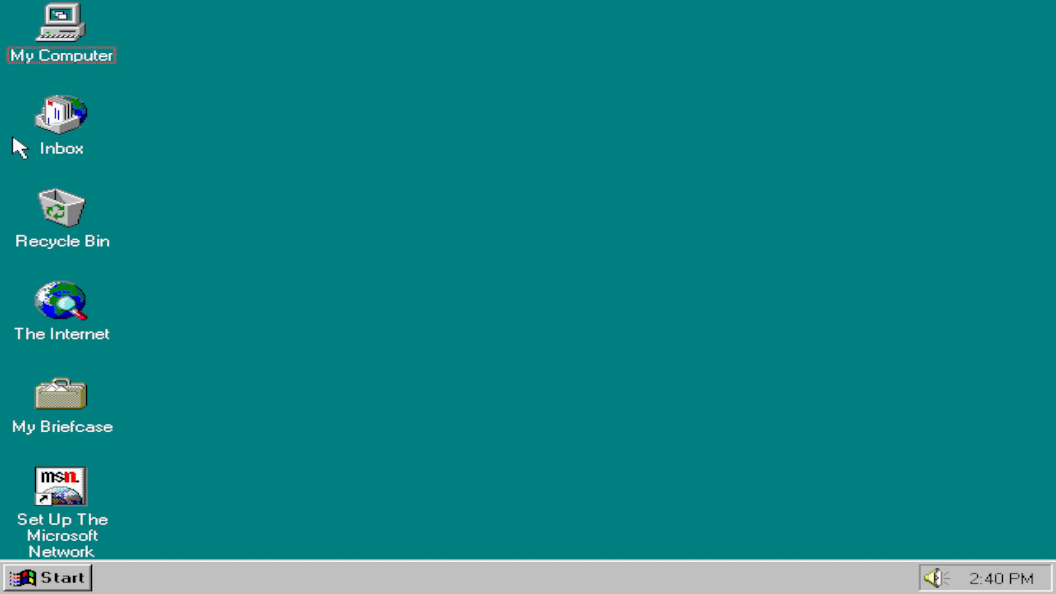